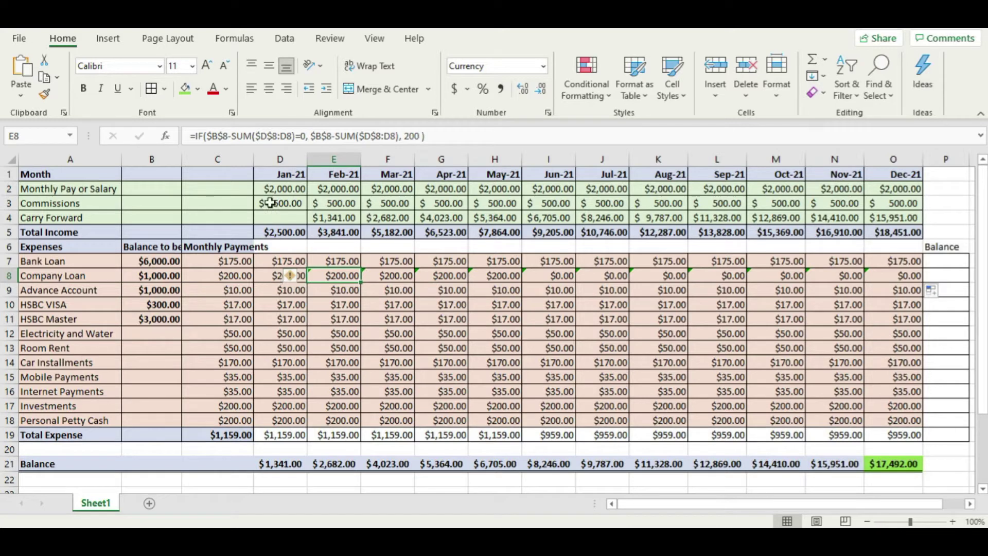
Examine the Company Loan's January cell D8 and the arguments of the February IF formula in E8
click(268, 277)
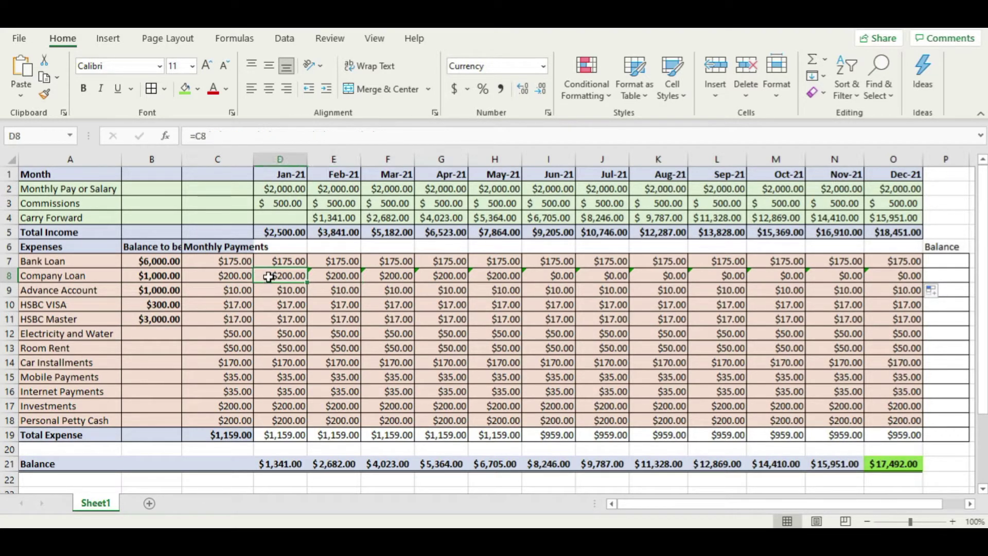
click(355, 277)
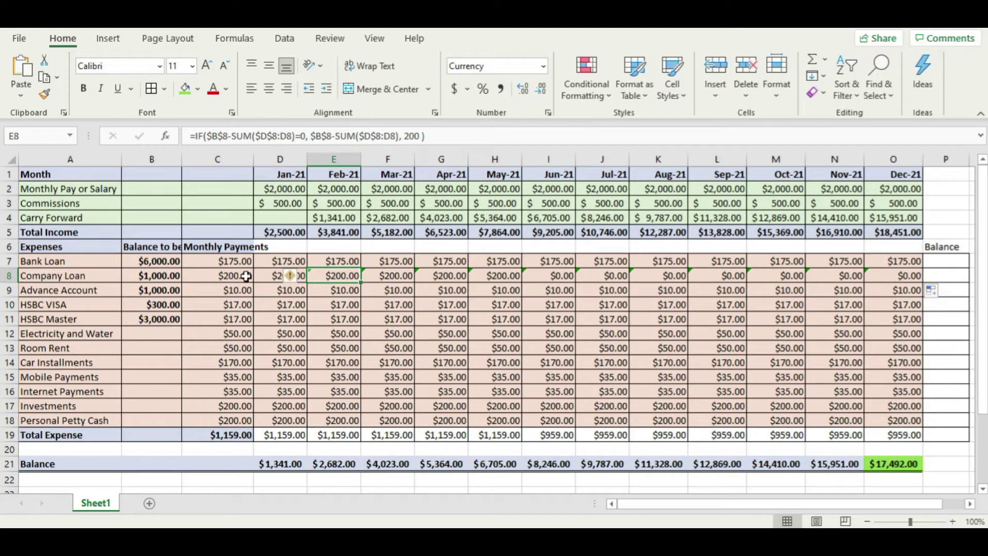
click(288, 277)
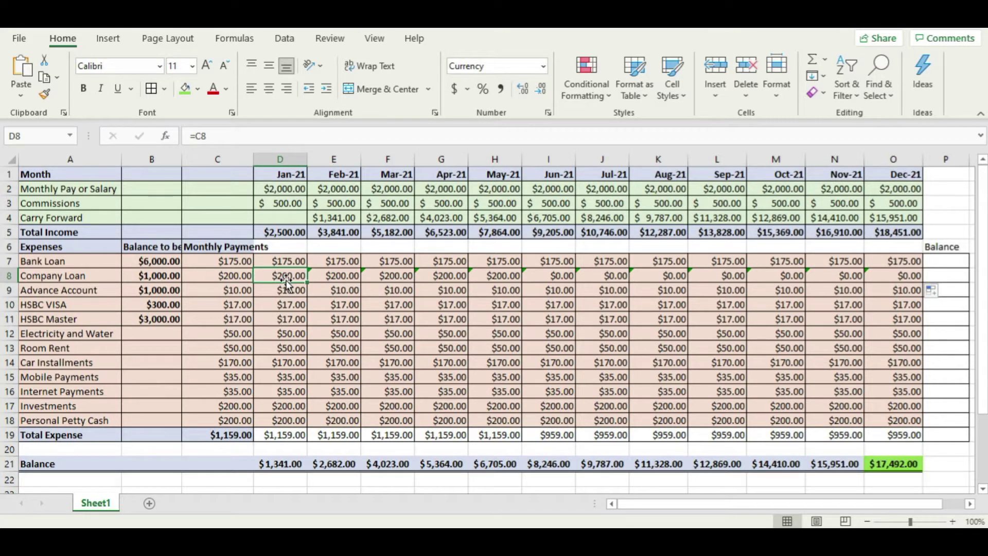
click(322, 273)
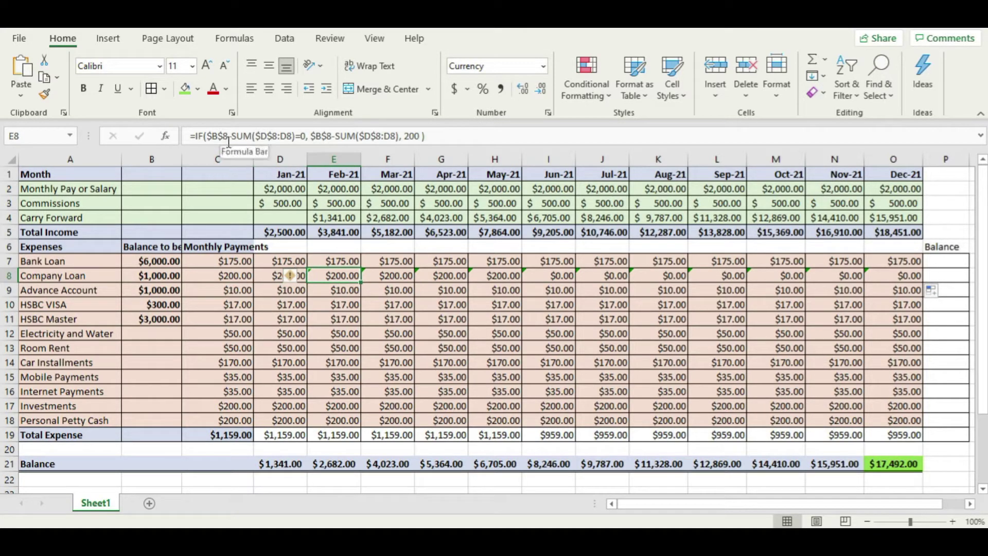
click(319, 136)
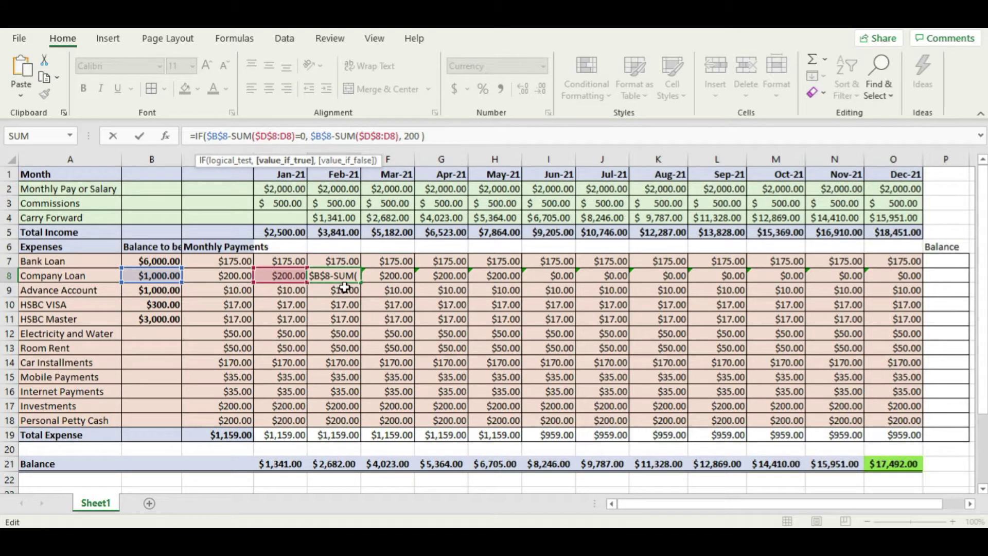
click(412, 136)
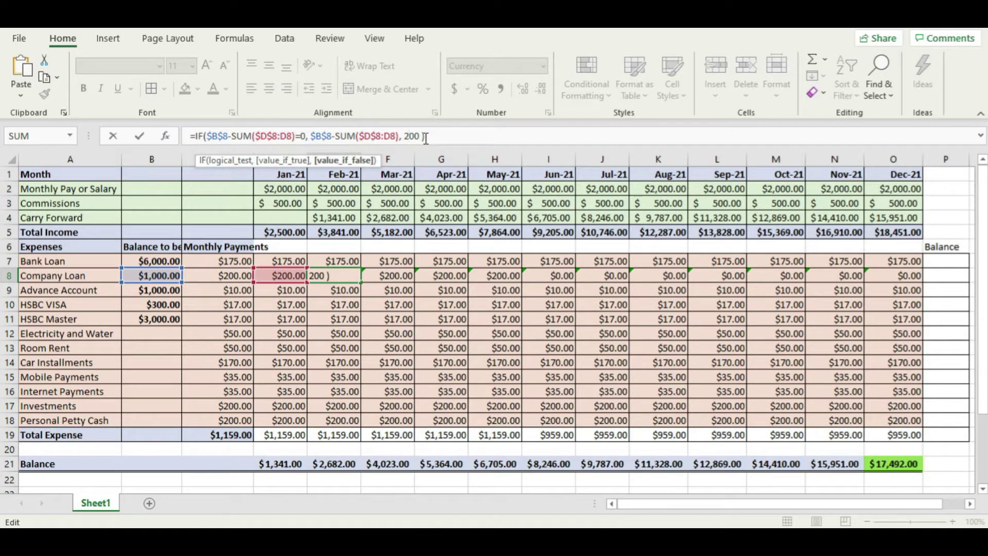
key(Return)
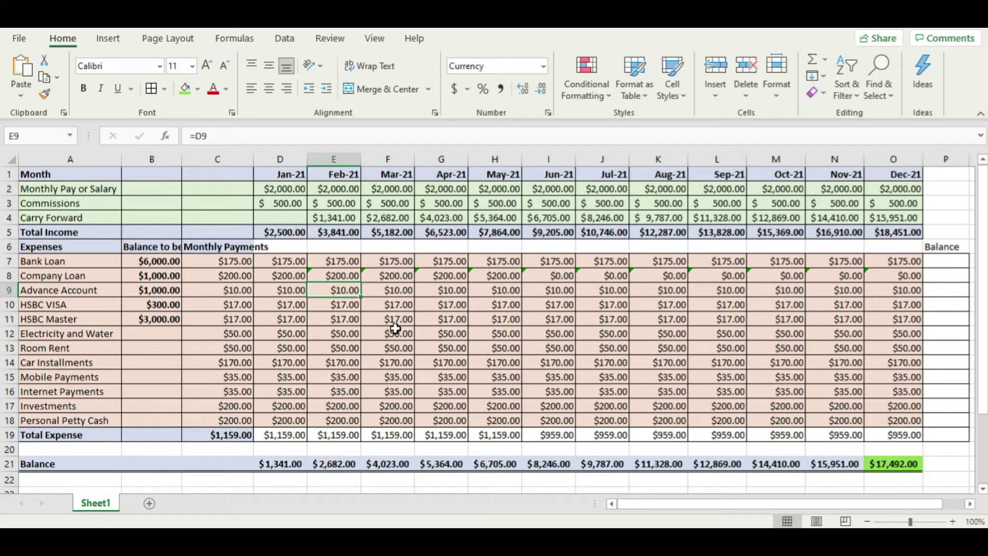
click(343, 276)
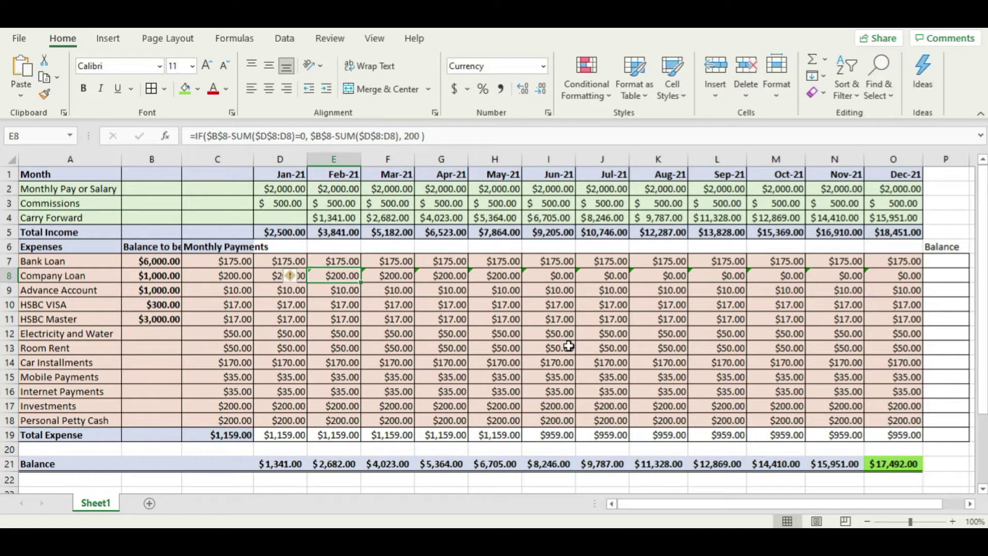
Copy the Company Loan's February formula from E8 into the Bank Loan's February cell E7
mouse_move(298, 282)
click(341, 263)
click(341, 273)
key(ctrl+c)
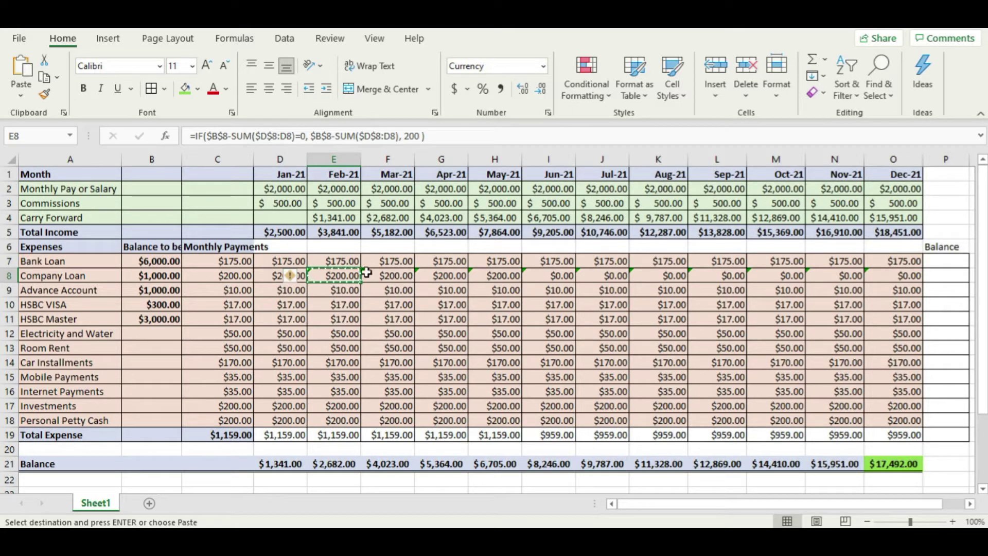
click(333, 261)
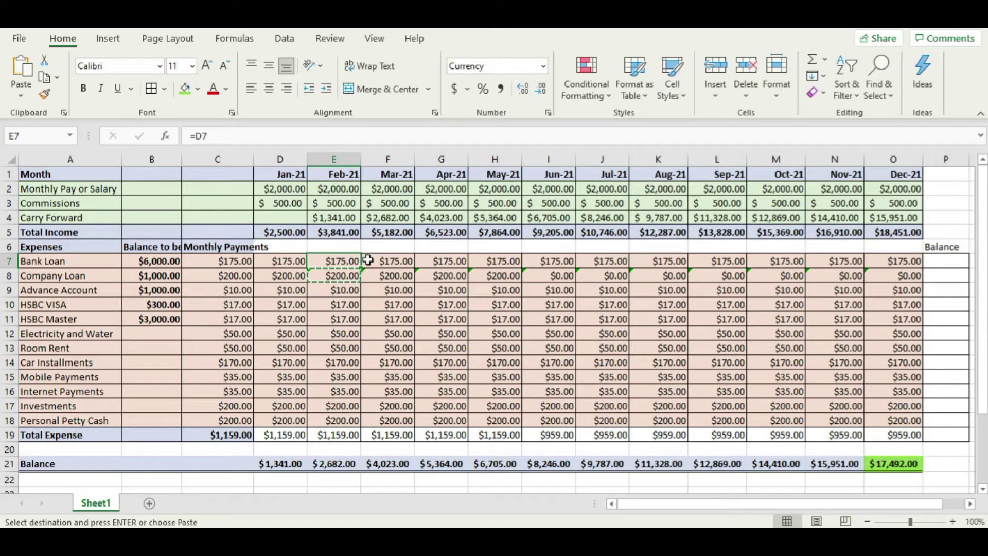
key(ctrl+v)
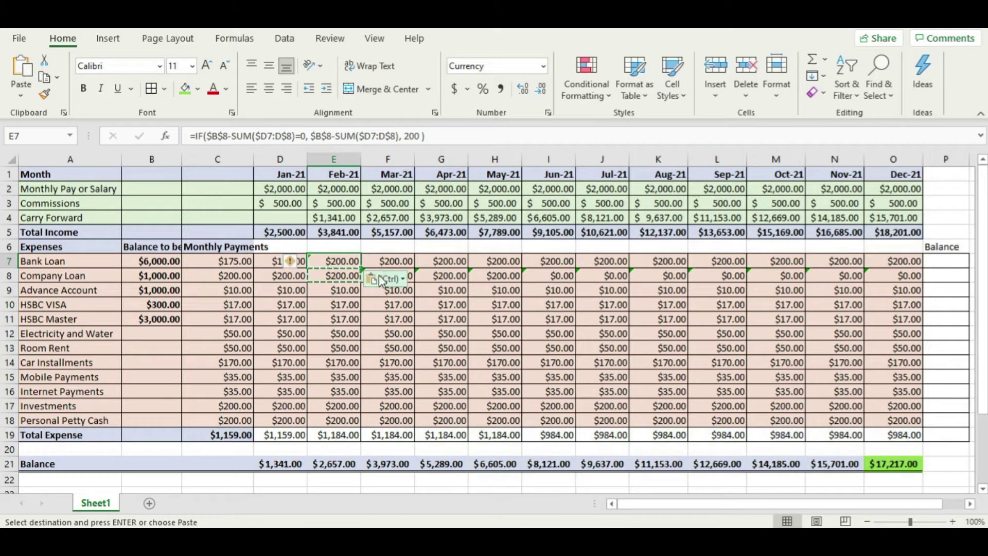
Change the logical test of the IF formula in E7 to $B$7-SUM($D$7:D$7)=0
double_click(349, 262)
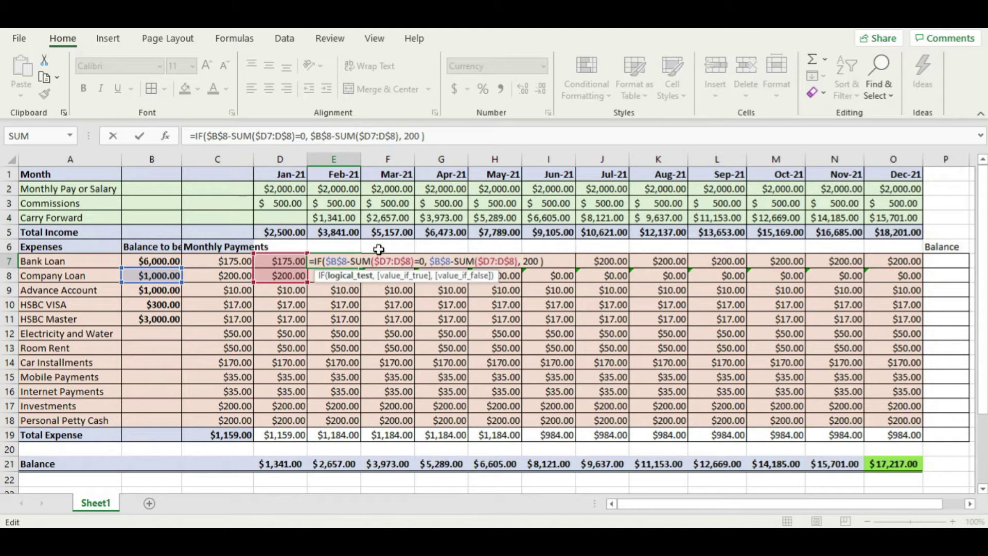
key(BackSpace)
text(7)
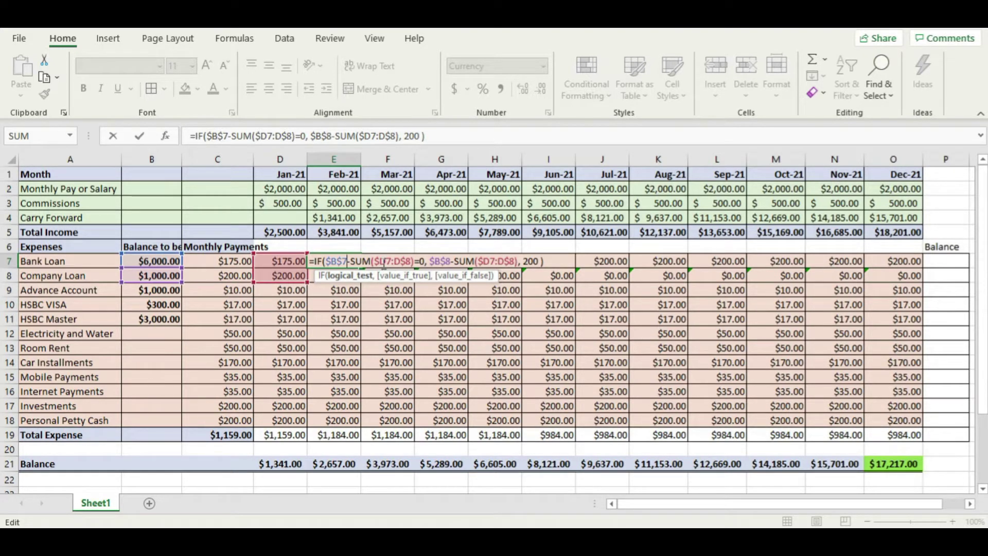
click(384, 262)
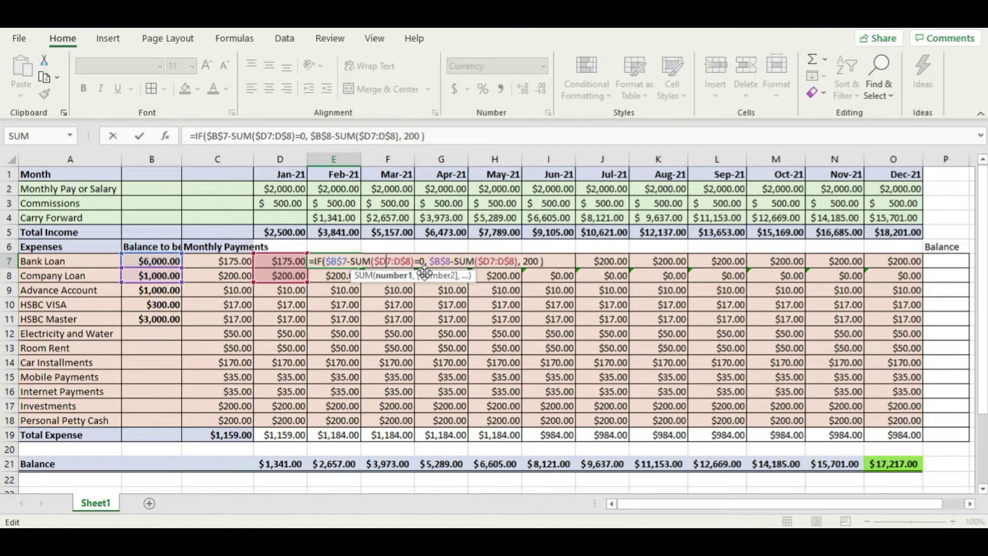
text($)
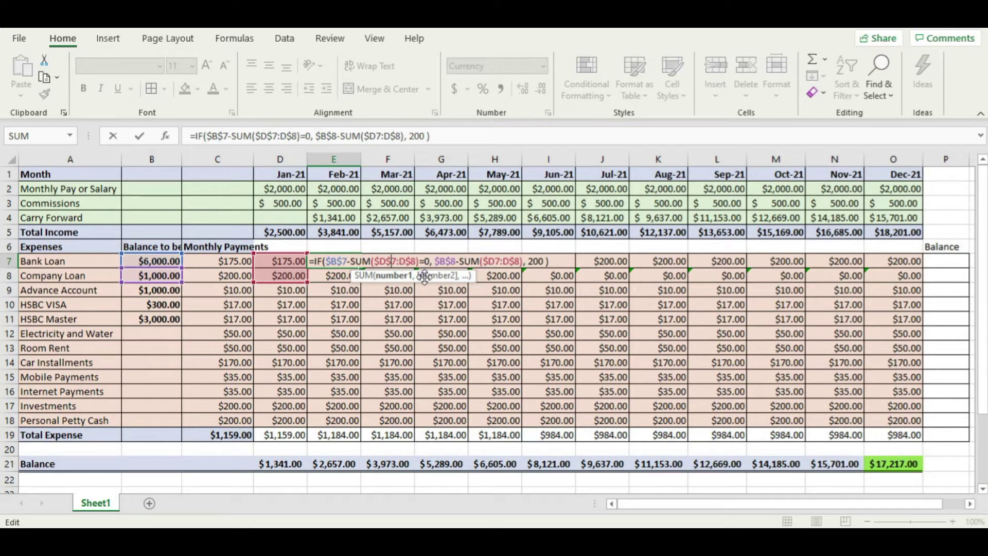
click(418, 261)
key(BackSpace)
text(7)
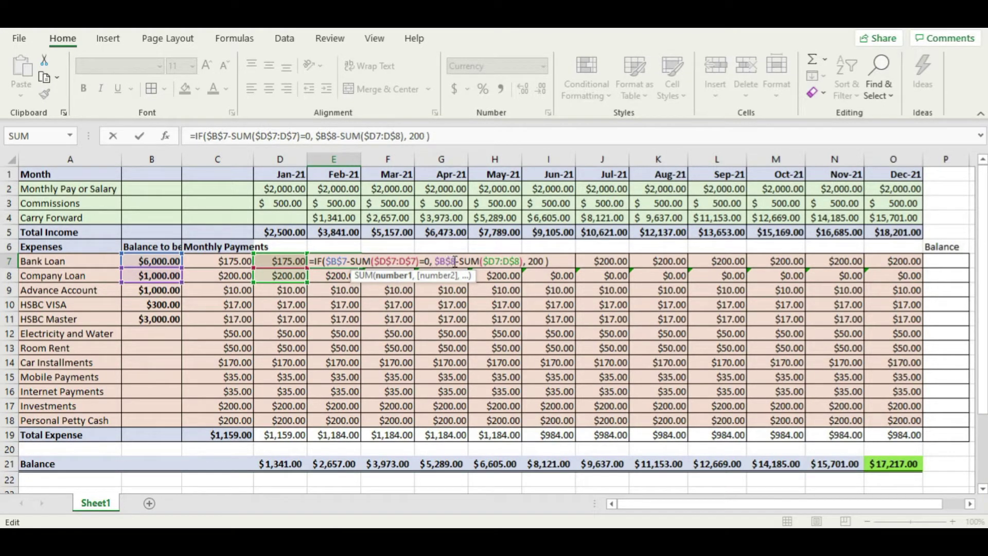
Change the value-if-true argument of E7's formula to $B$7-SUM($D$7:D$7)
click(456, 261)
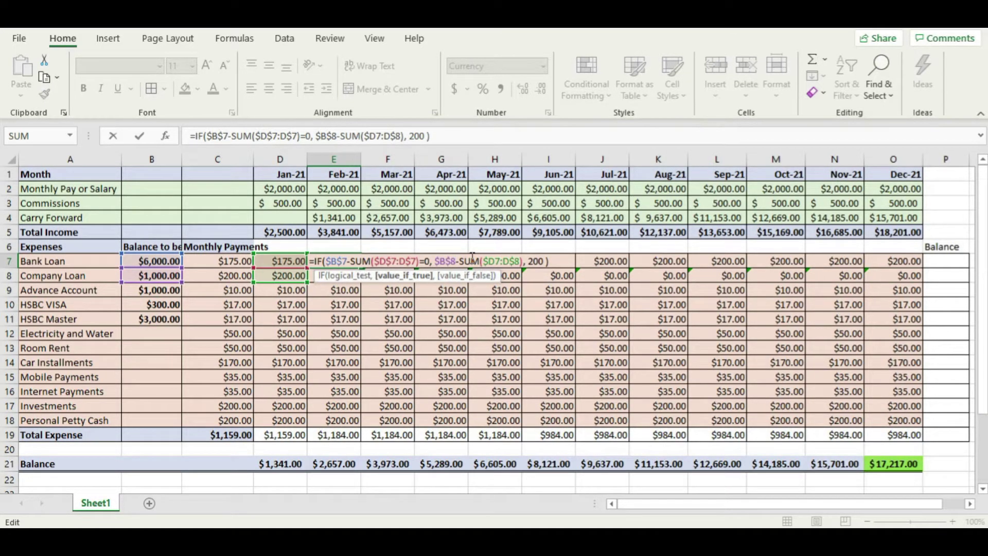
key(BackSpace)
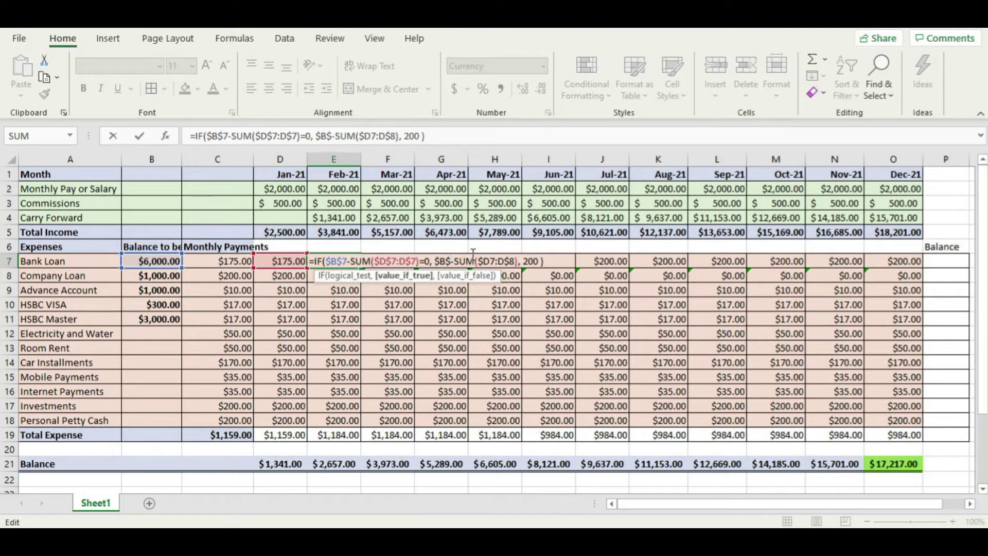
text(7)
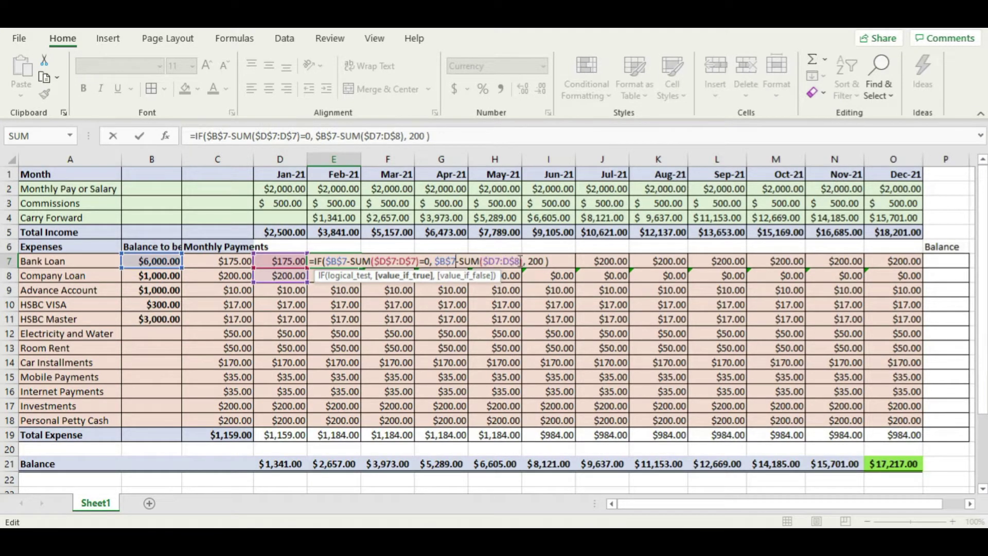
click(520, 262)
key(BackSpace)
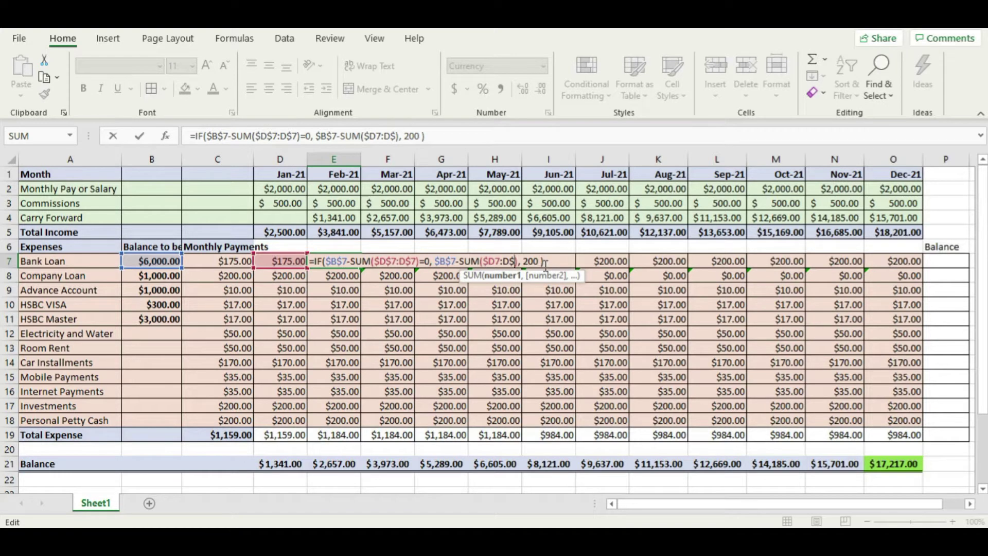
text(7)
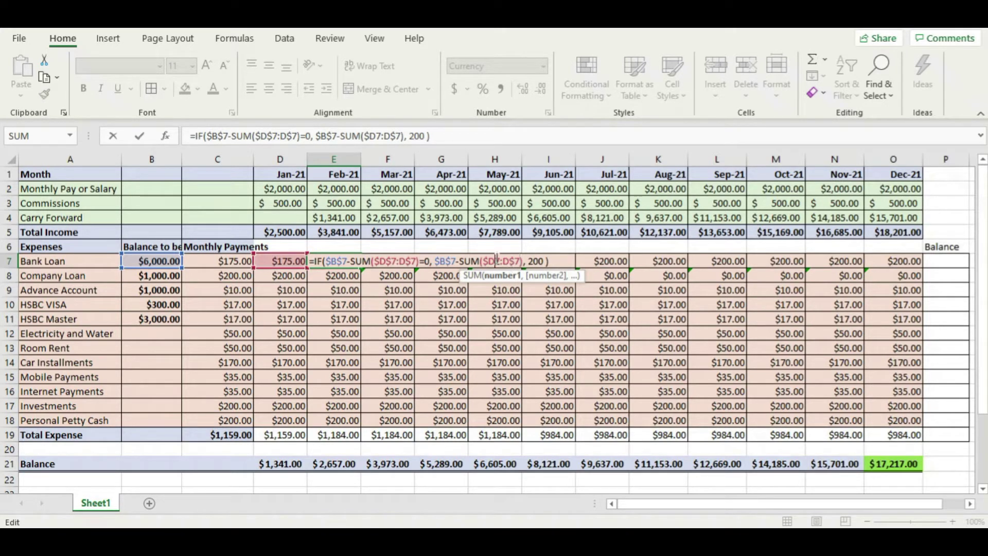
click(498, 261)
text($)
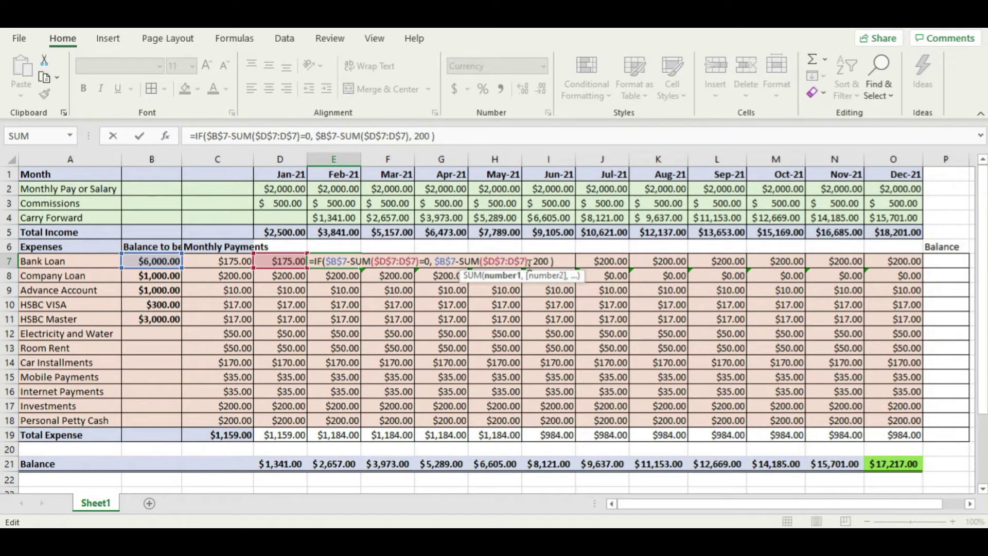
Set the value-if-false argument of E7's formula to 175 and commit the formula
drag(533, 262, 551, 261)
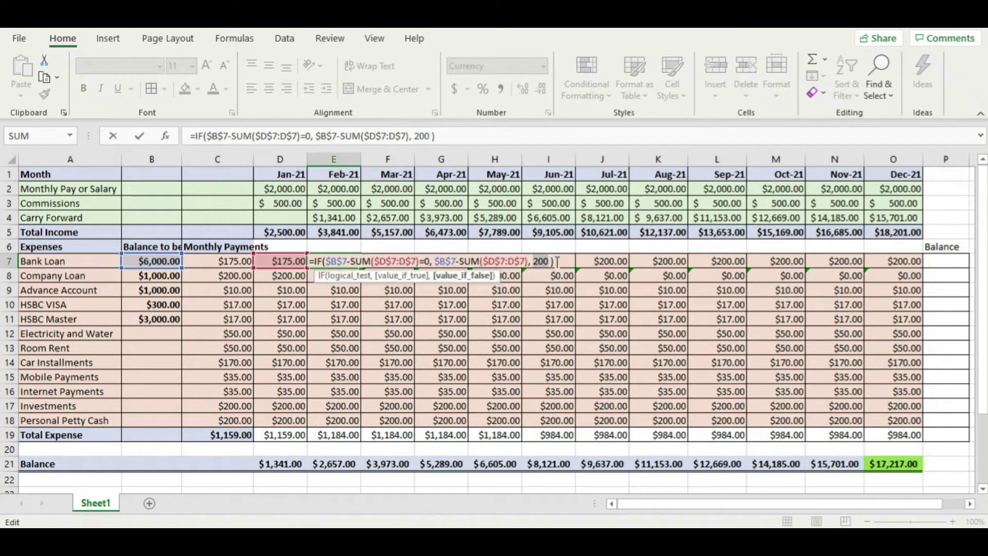
text(175)
key(Return)
Compare E7's formula with E8's and make the end reference of both sums in E7 a relative D7
click(353, 260)
click(346, 278)
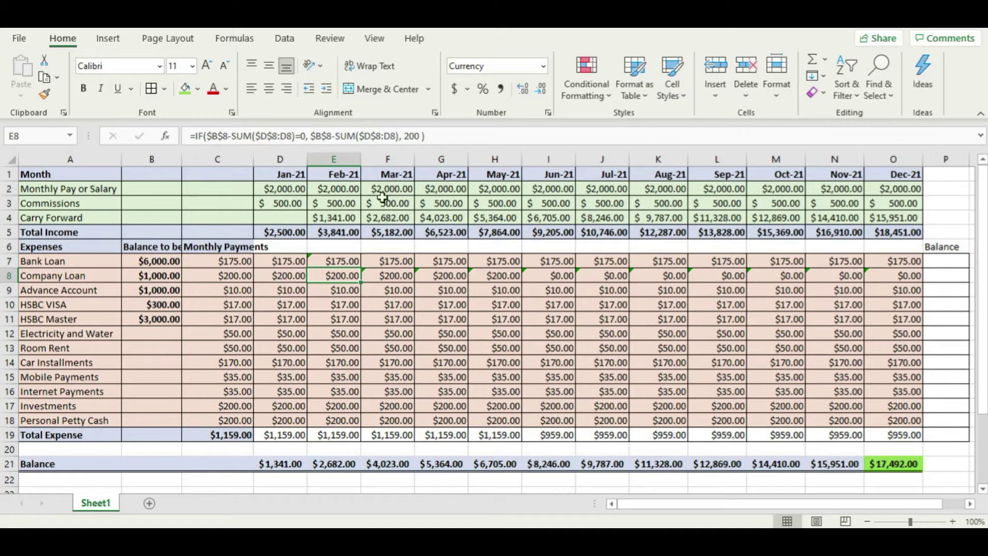
click(326, 331)
click(343, 263)
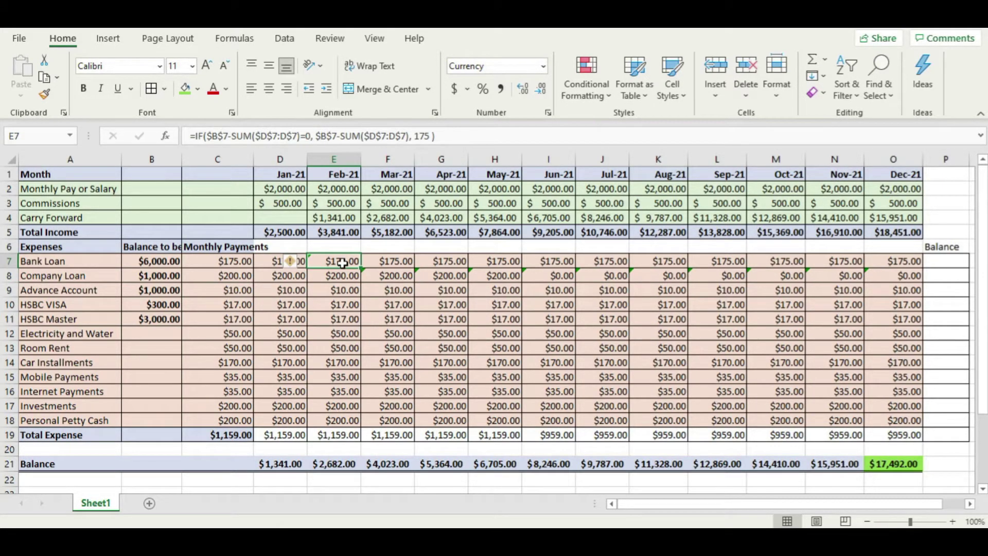
click(293, 137)
key(BackSpace)
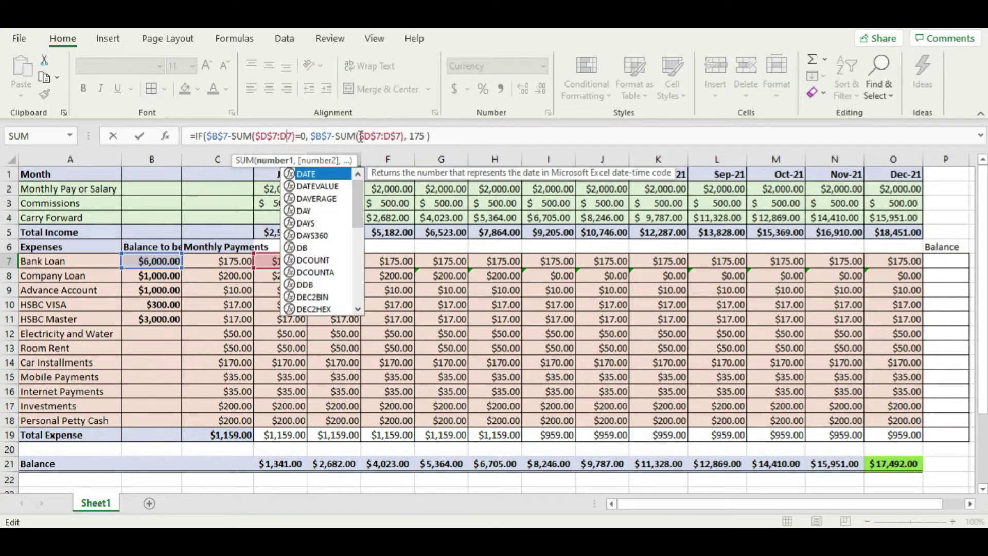
click(393, 136)
key(BackSpace)
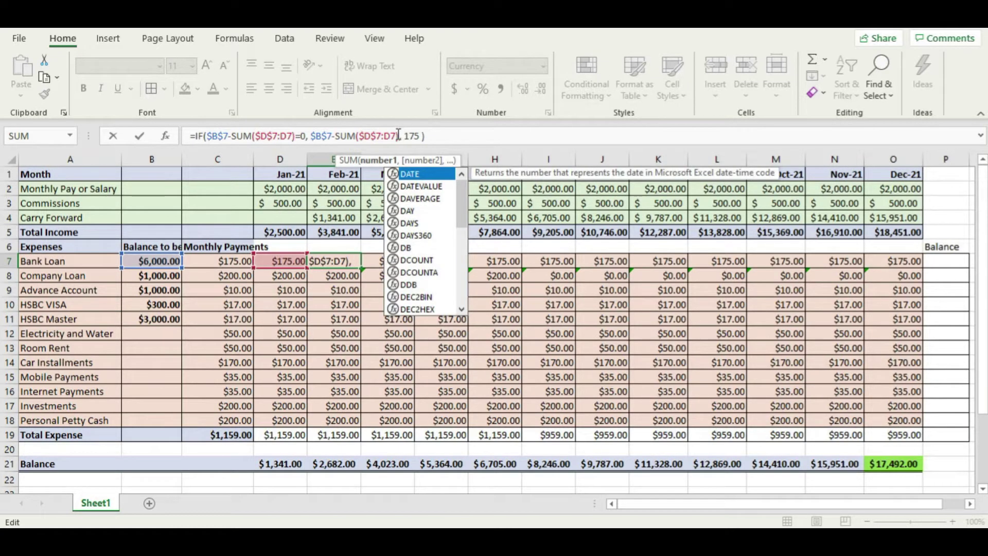
key(Return)
Fill the Bank Loan formula from E7 across row 7 through December in O7
click(334, 261)
drag(360, 268, 857, 268)
click(315, 263)
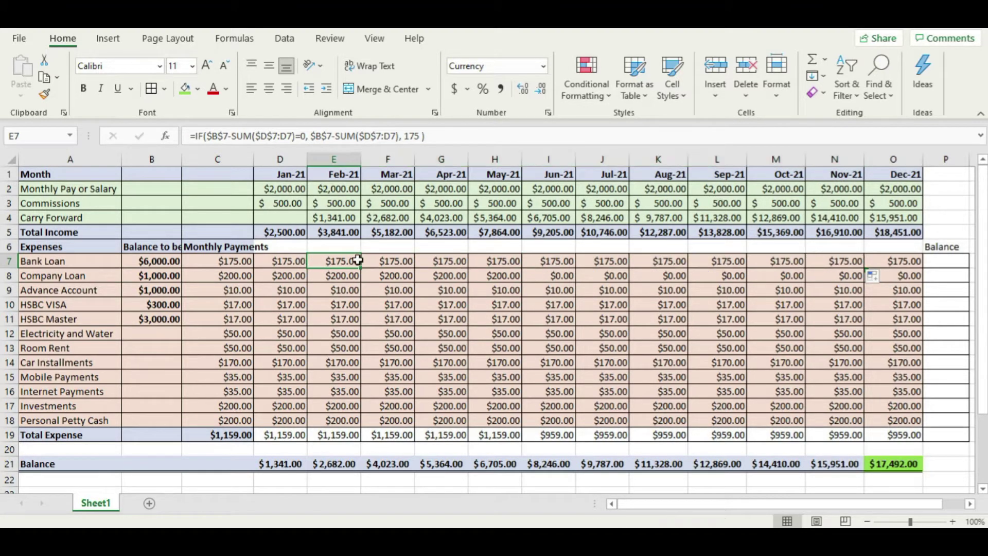
drag(363, 269, 895, 278)
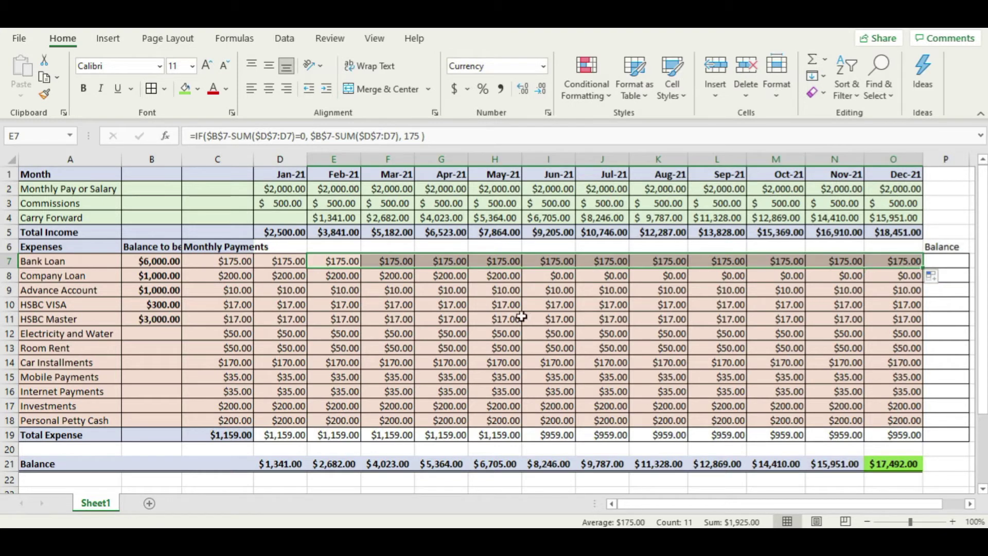
Copy the Bank Loan's February formula from E7 into the Advance Account's February cell E9
click(336, 260)
click(337, 289)
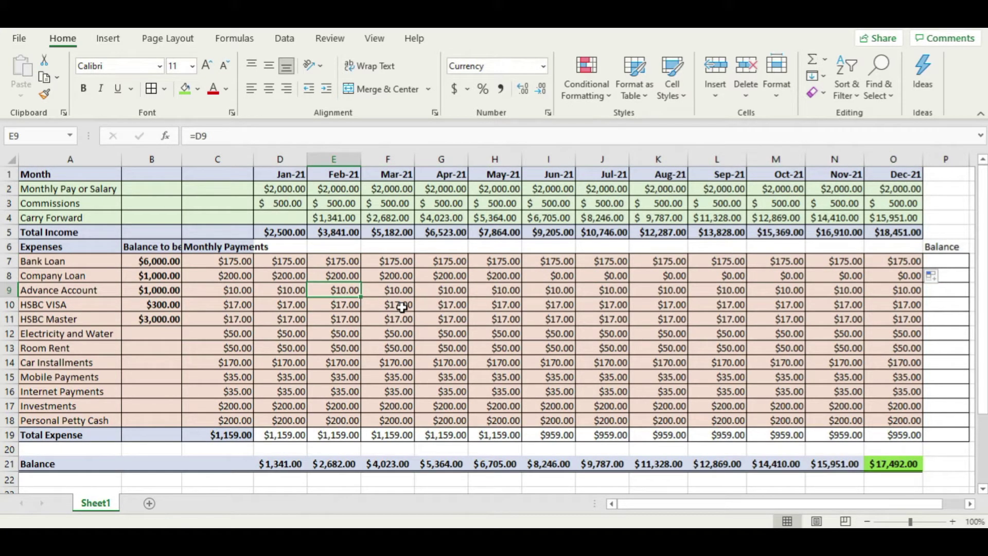
click(332, 260)
key(ctrl+c)
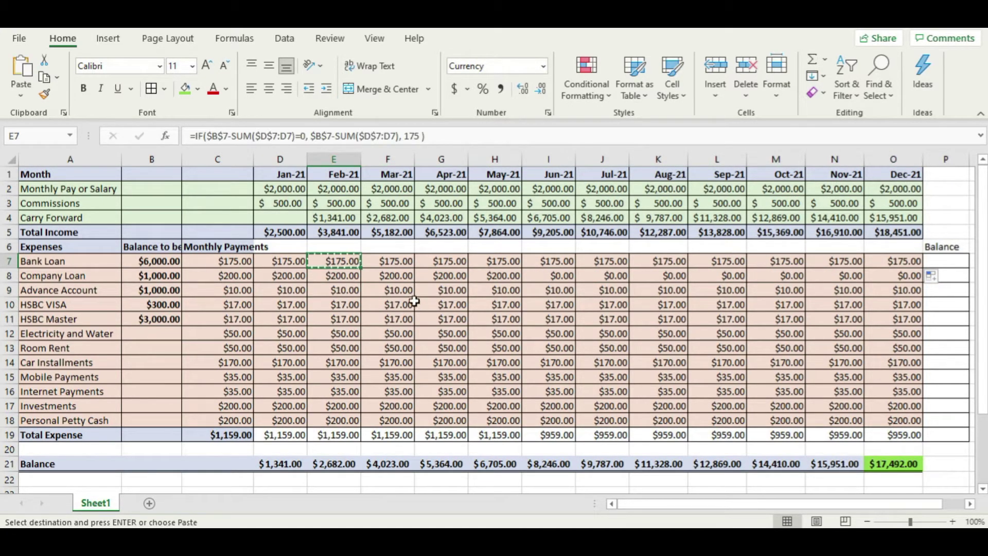
click(338, 289)
key(ctrl+v)
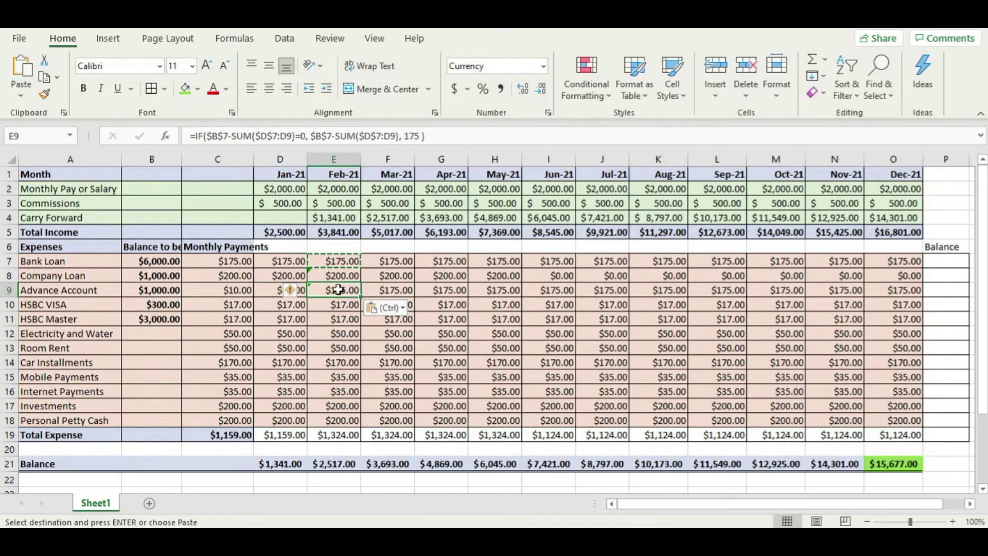
In the Advance Account formula in E9, point the logical test to $B$9 and start its sum at $D$9
double_click(339, 289)
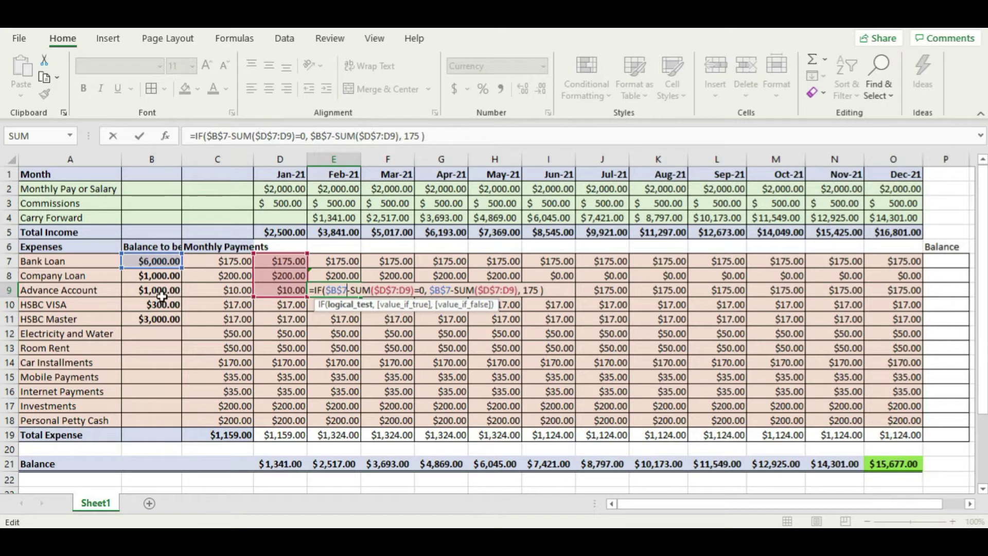
key(BackSpace)
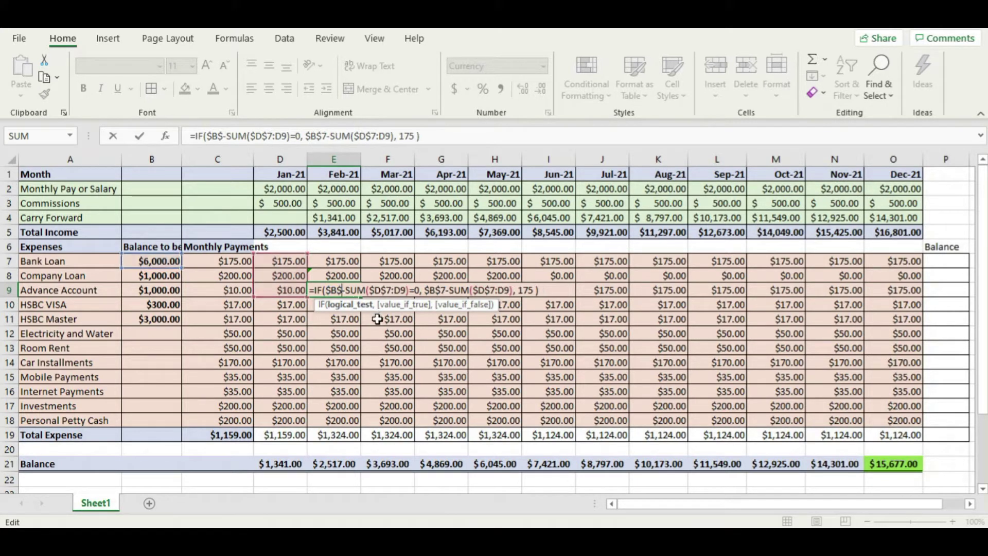
text(9)
click(396, 290)
key(BackSpace)
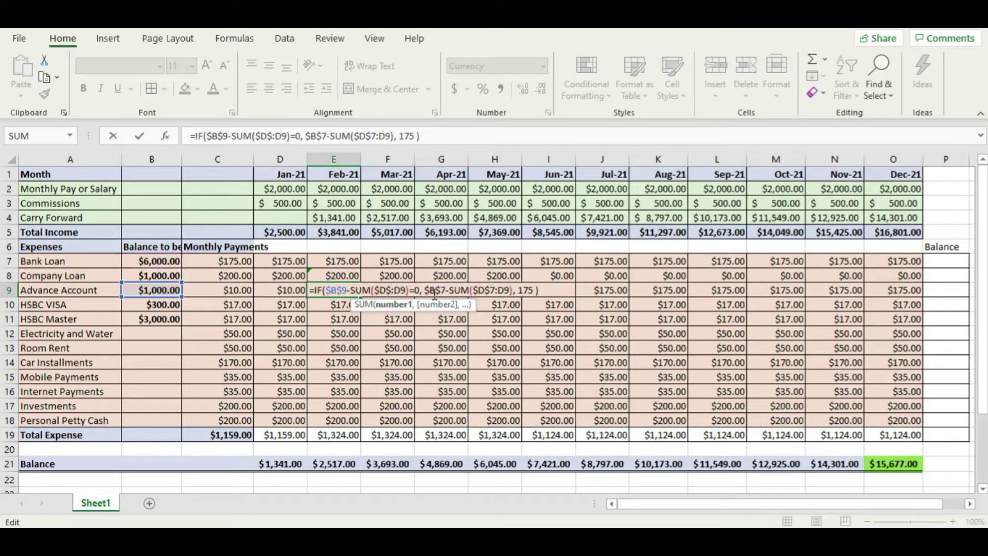
text(9)
Point the value-if-true argument of E9's formula to $B$9 and start its sum at $D$9
key(BackSpace)
text(9)
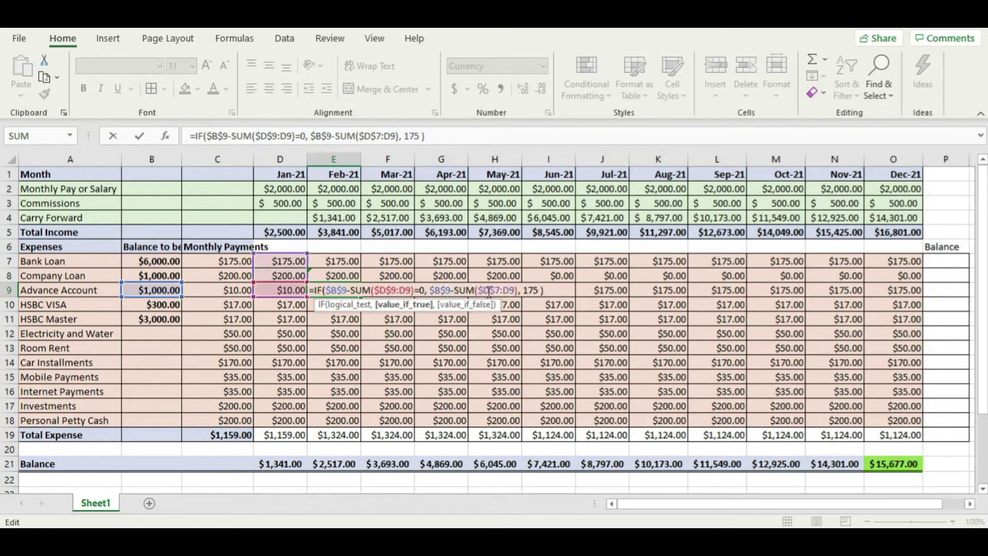
click(500, 290)
key(BackSpace)
text(9), )
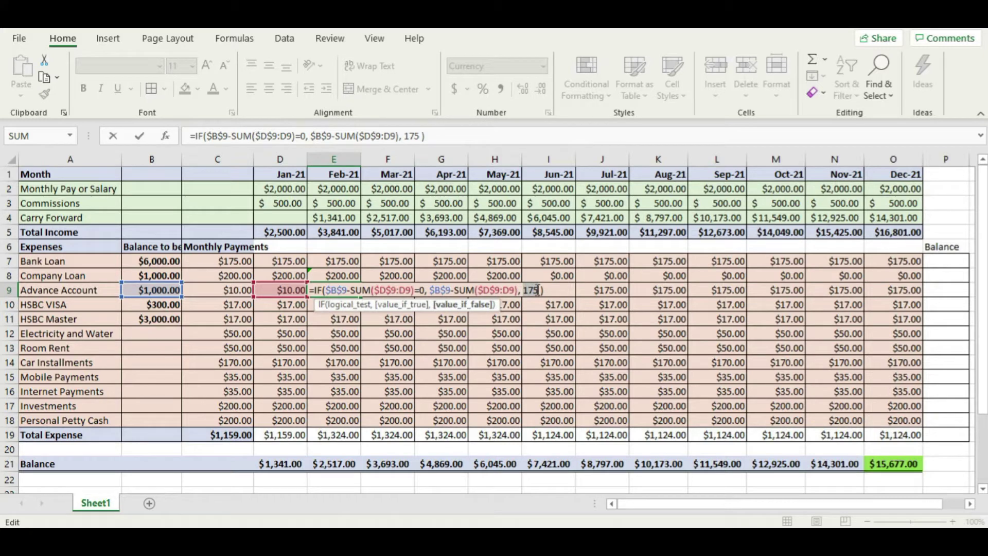
Set E9's value-if-false argument to 10 and fill the formula across row 9 through December in O9
text(10)
key(Return)
click(340, 290)
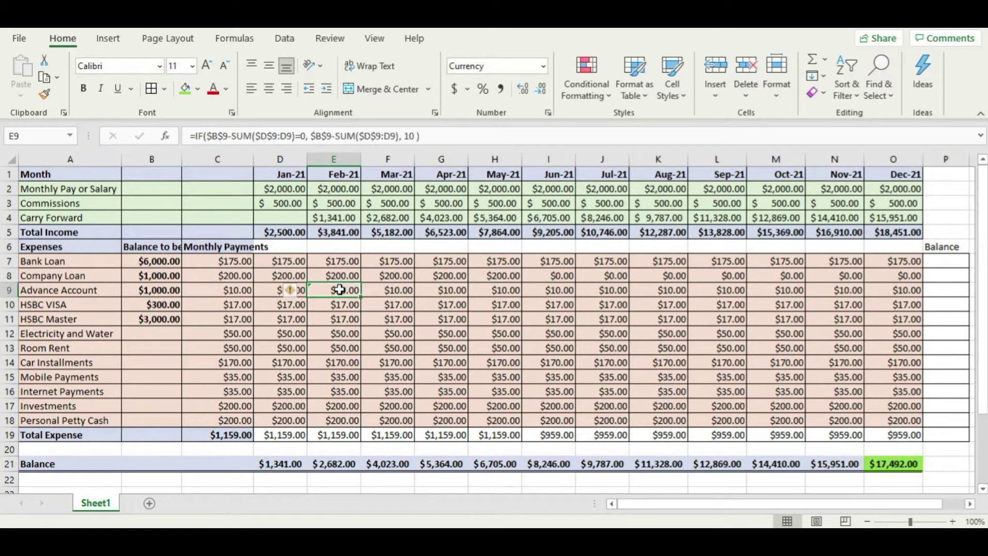
drag(362, 298, 906, 309)
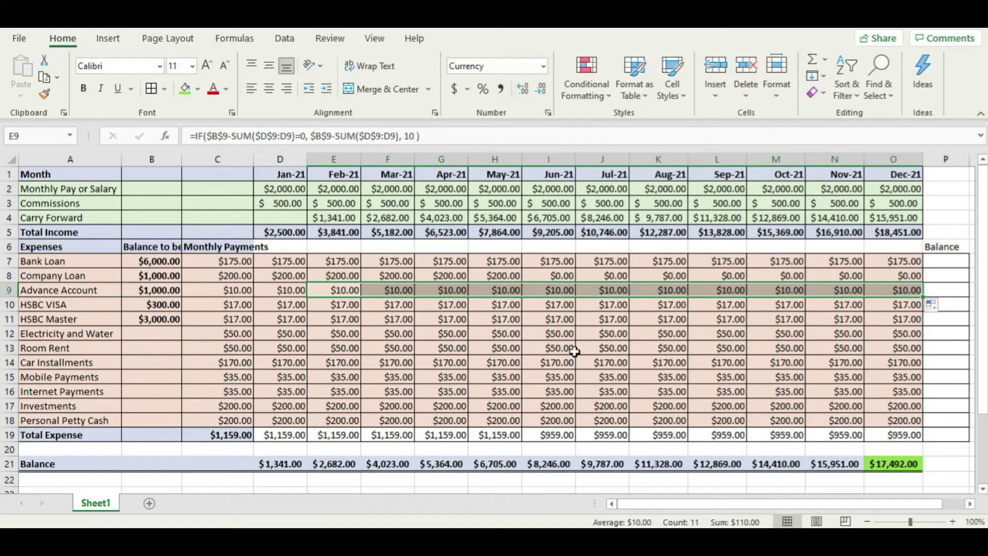
Copy the Advance Account's February formula from E9 into the HSBC VISA February cell E10
click(321, 320)
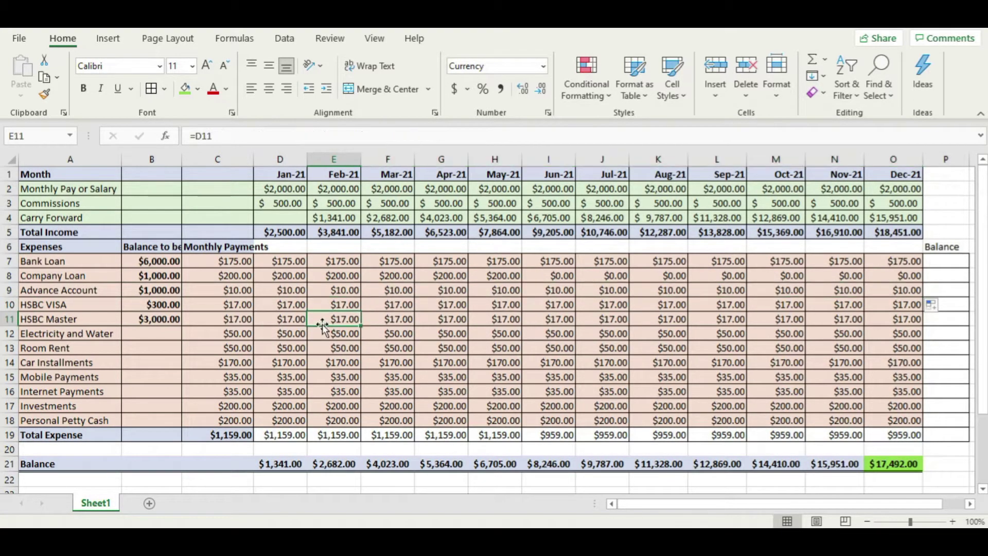
click(321, 291)
click(326, 276)
click(337, 303)
click(341, 289)
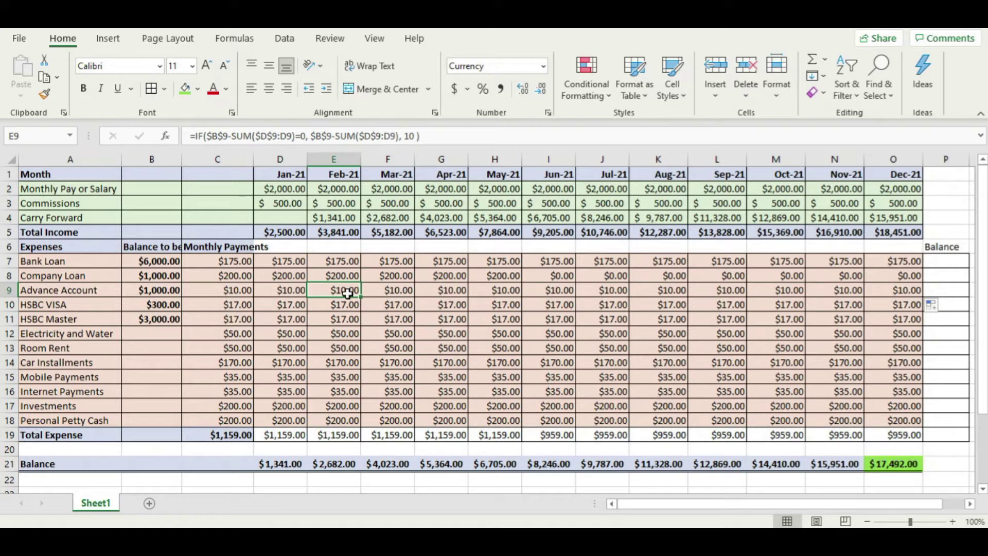
key(ctrl+c)
click(340, 304)
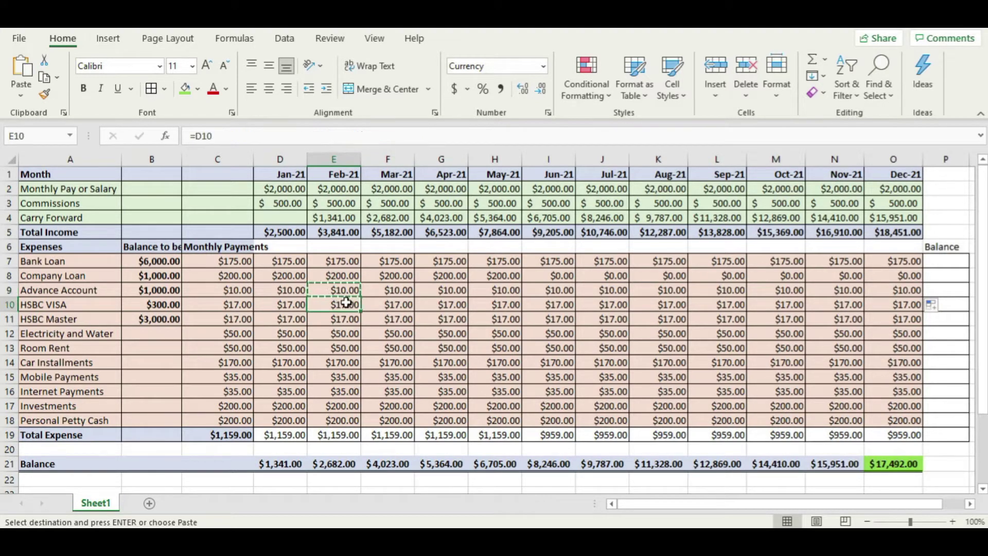
key(ctrl+v)
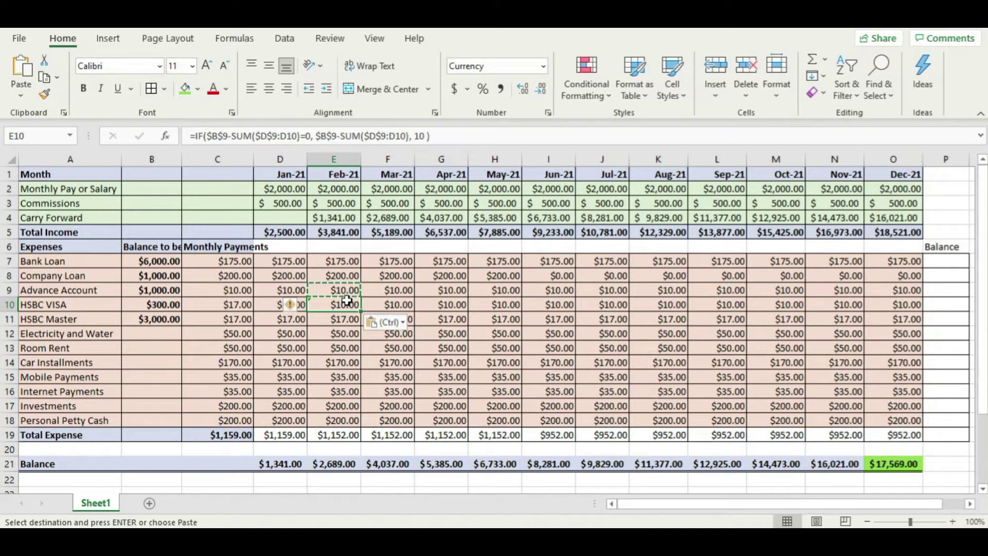
In the HSBC VISA formula in E10, point the logical test to $B$10 and start its sum at $D$10
key(F2)
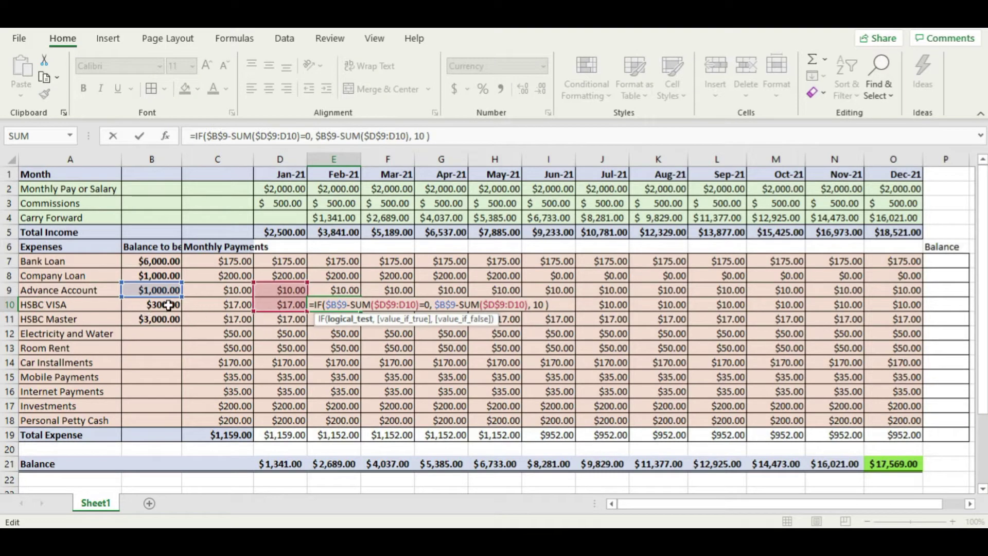
key(BackSpace)
text(10)
click(403, 305)
key(BackSpace)
text(10)
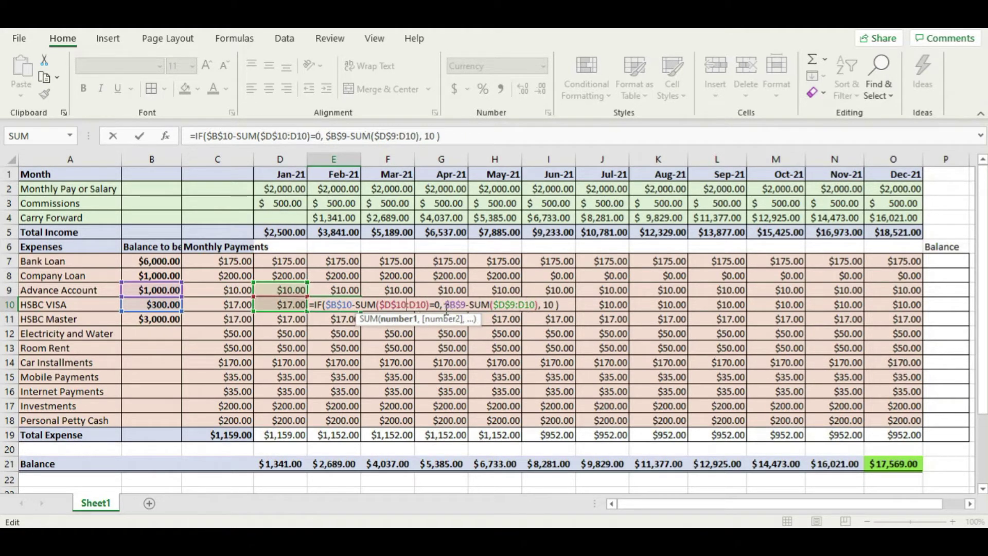
Point the value-if-true argument of E10's formula to $B$10 and start its sum at $D$10
click(463, 305)
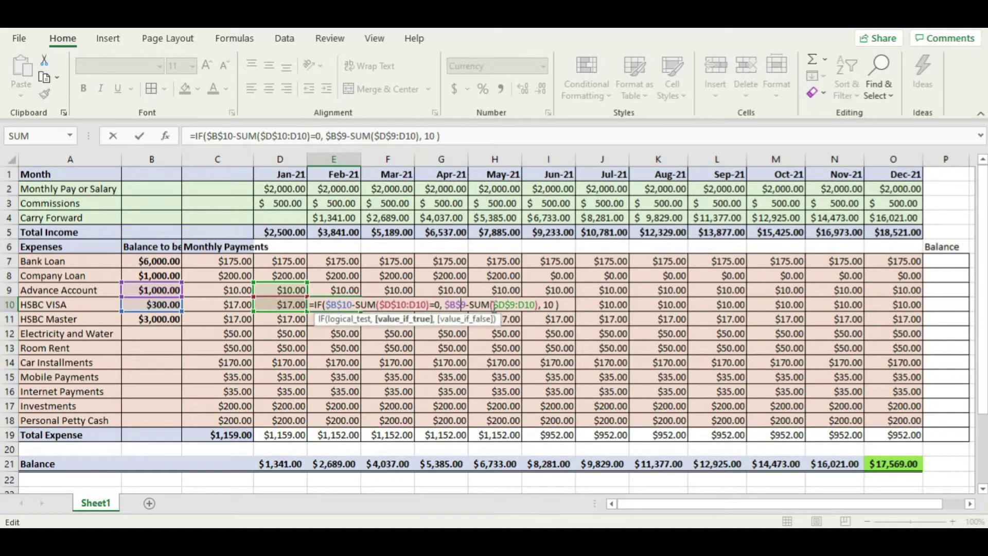
key(BackSpace)
text(10)
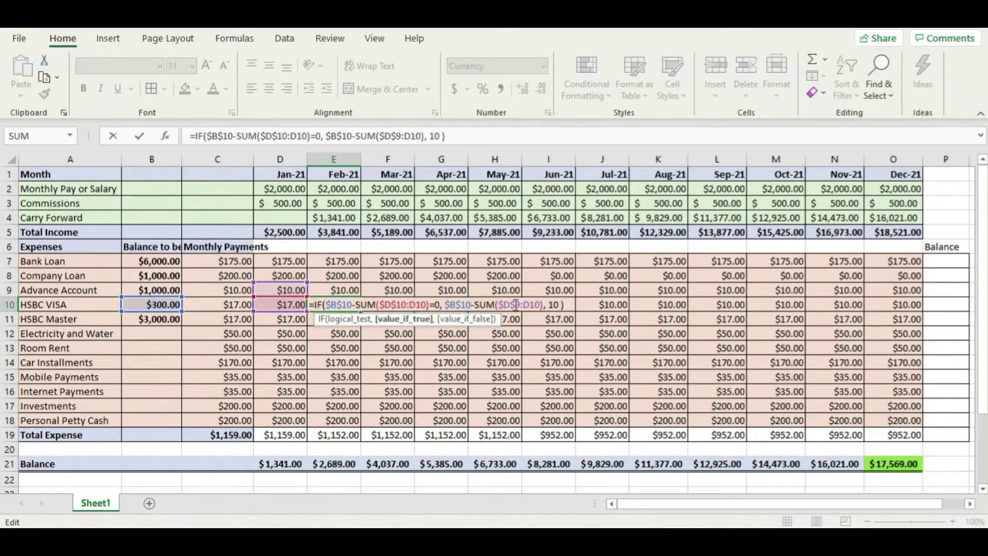
click(515, 305)
key(Delete)
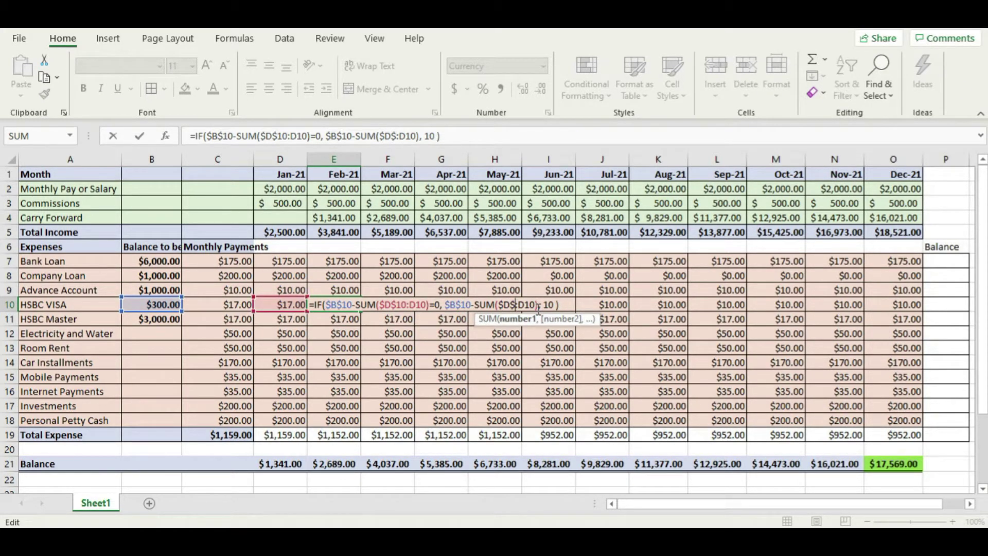
text(10)
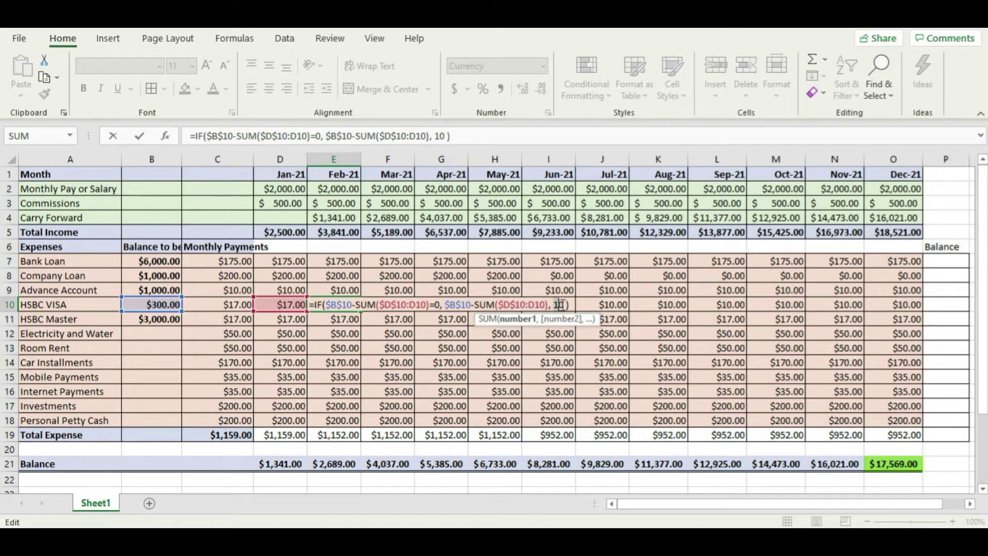
Set E10's value-if-false argument to 17 and fill the formula across row 10 through December in O10
click(562, 305)
key(BackSpace)
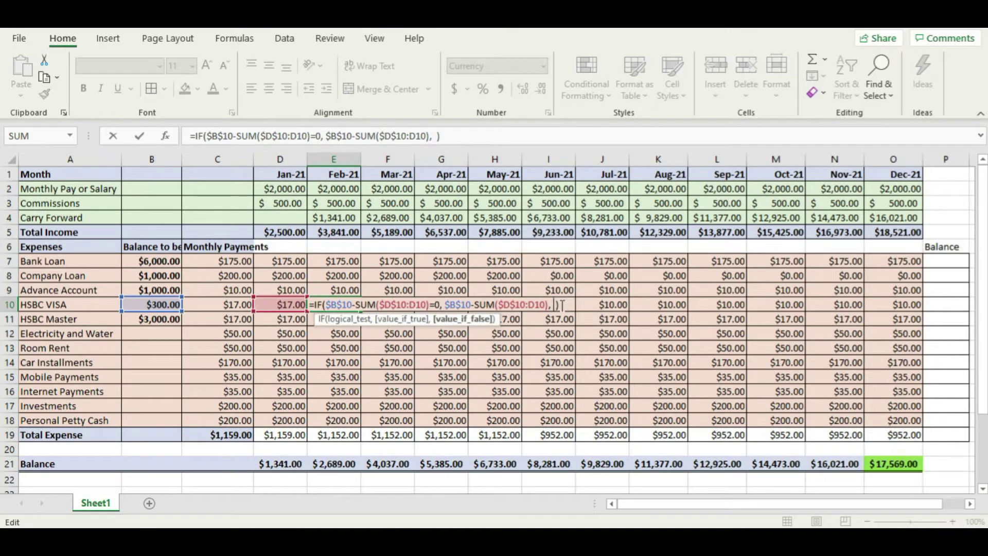
text(17)
key(Return)
click(347, 304)
drag(363, 312, 882, 315)
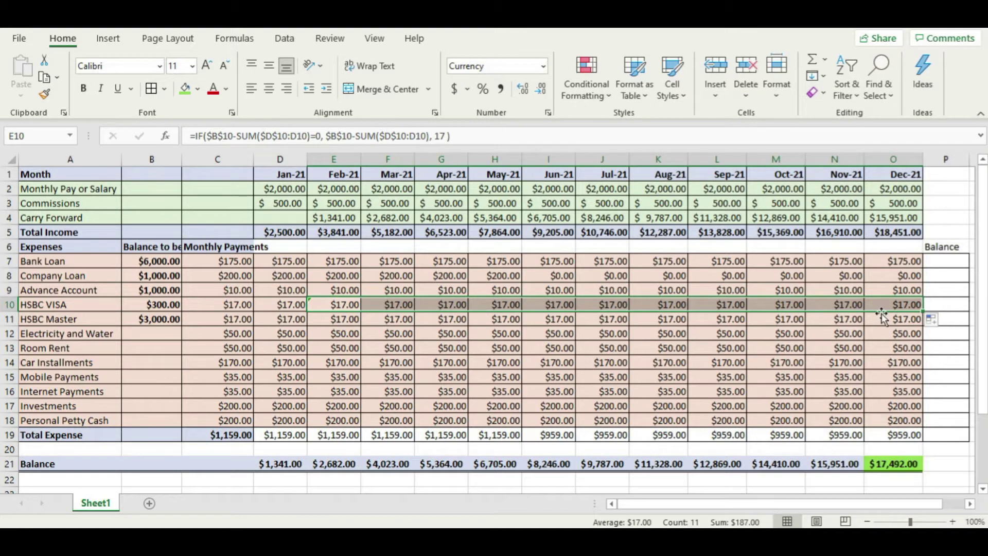
click(348, 319)
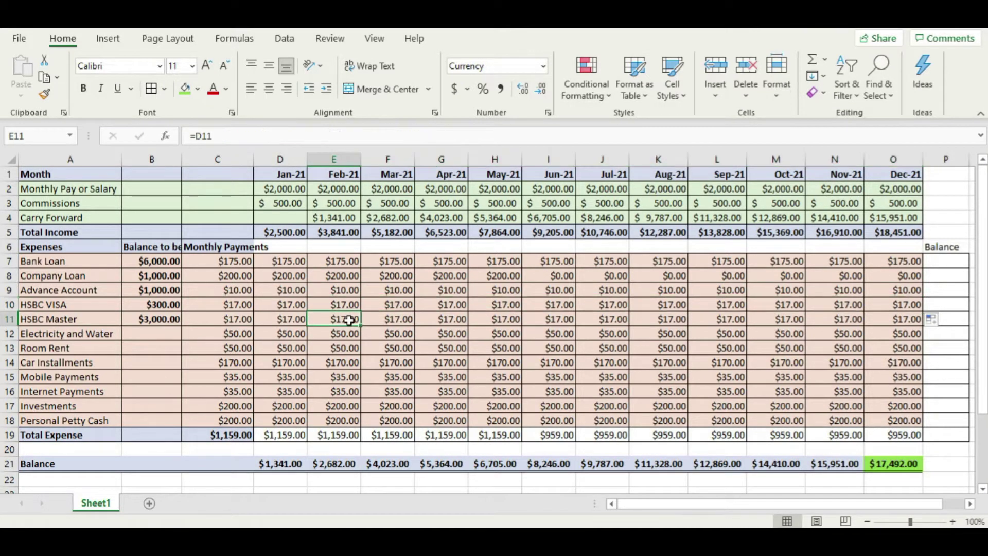
double_click(339, 320)
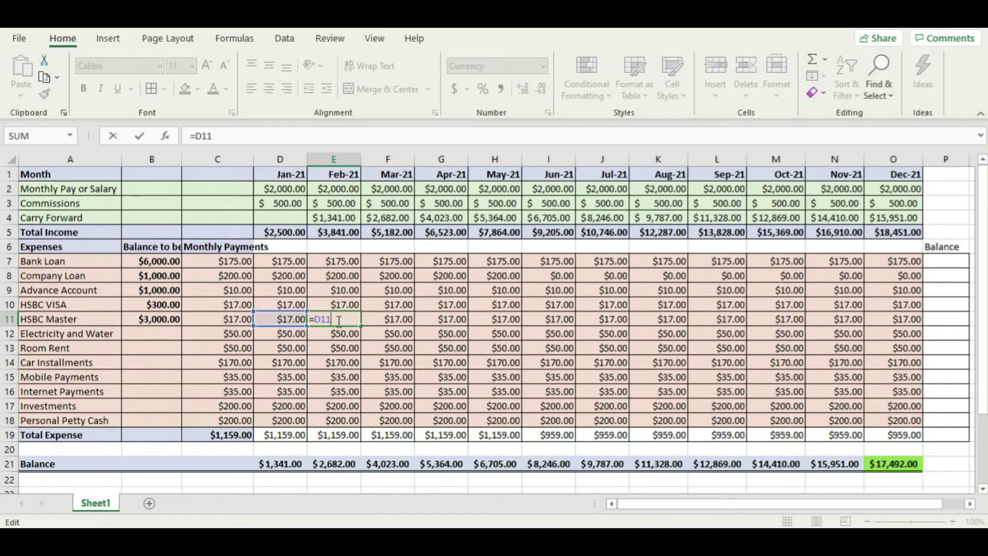
click(415, 337)
click(390, 317)
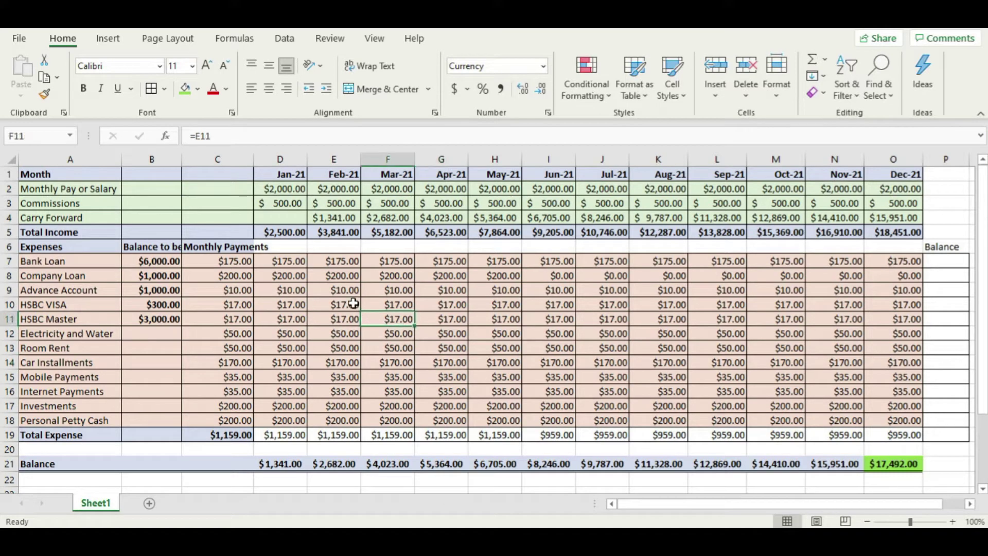
Copy the HSBC VISA February formula from E10 into the HSBC Master February cell E11
click(354, 305)
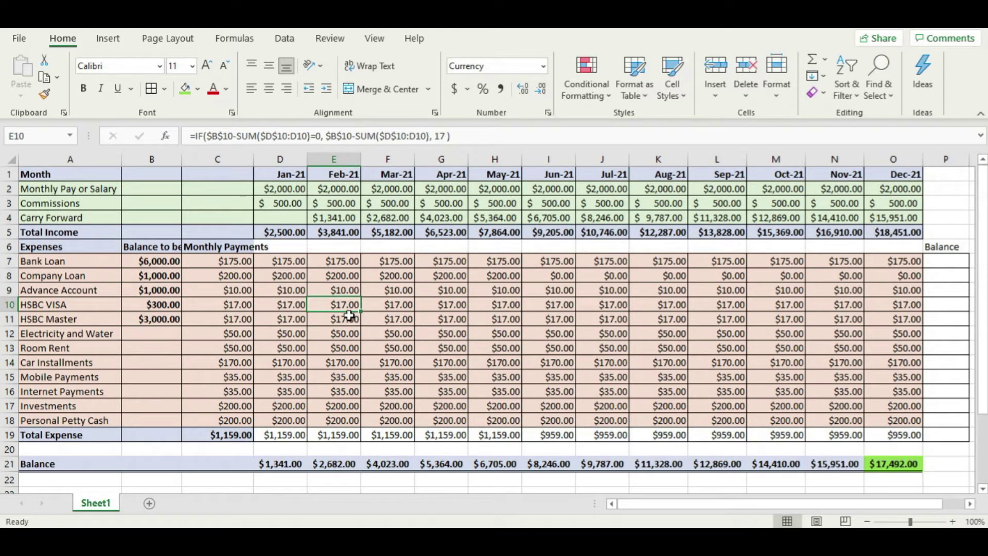
key(ctrl+c)
click(352, 320)
key(ctrl+v)
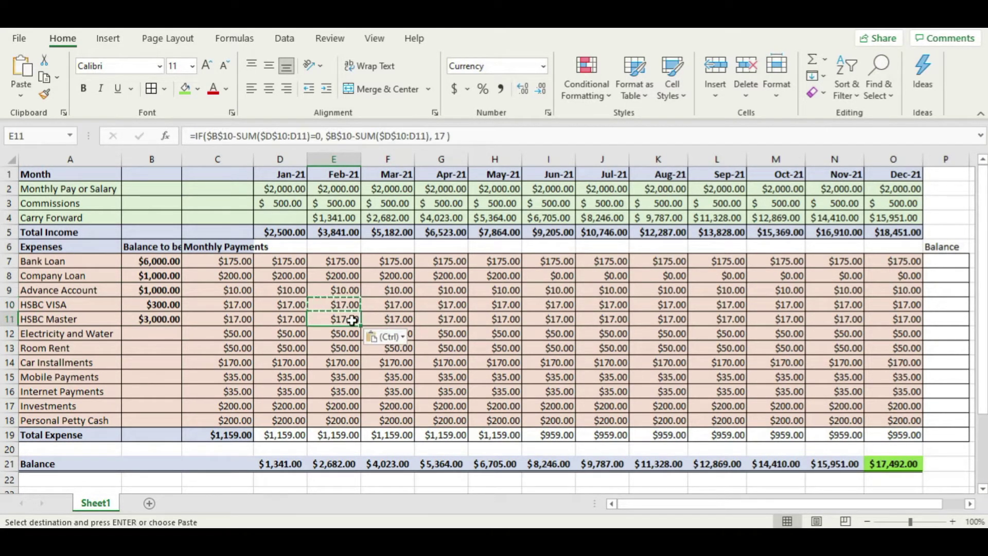
In the HSBC Master formula in E11, point the logical test to $B$11 and start its sum at $D$11
double_click(351, 321)
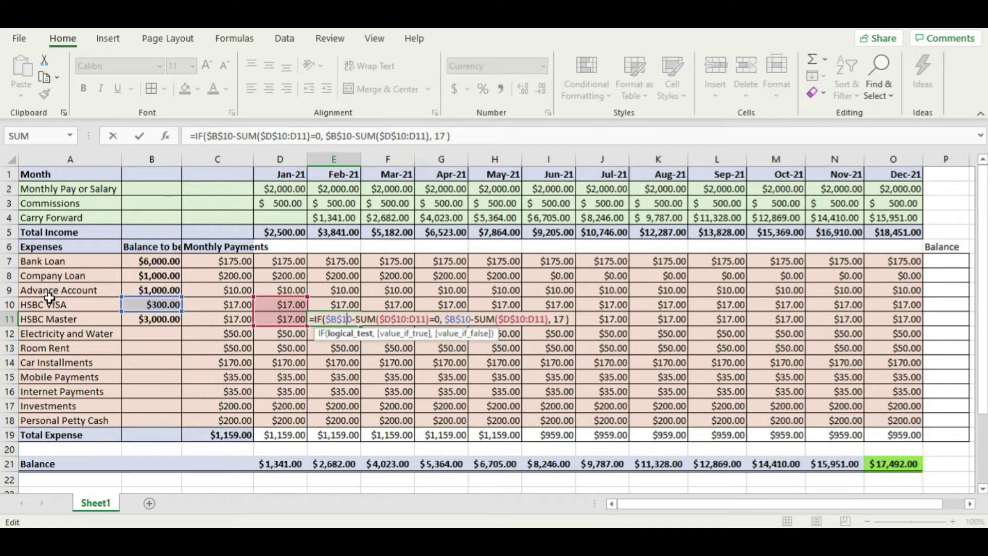
click(353, 319)
key(BackSpace)
text(1)
click(408, 319)
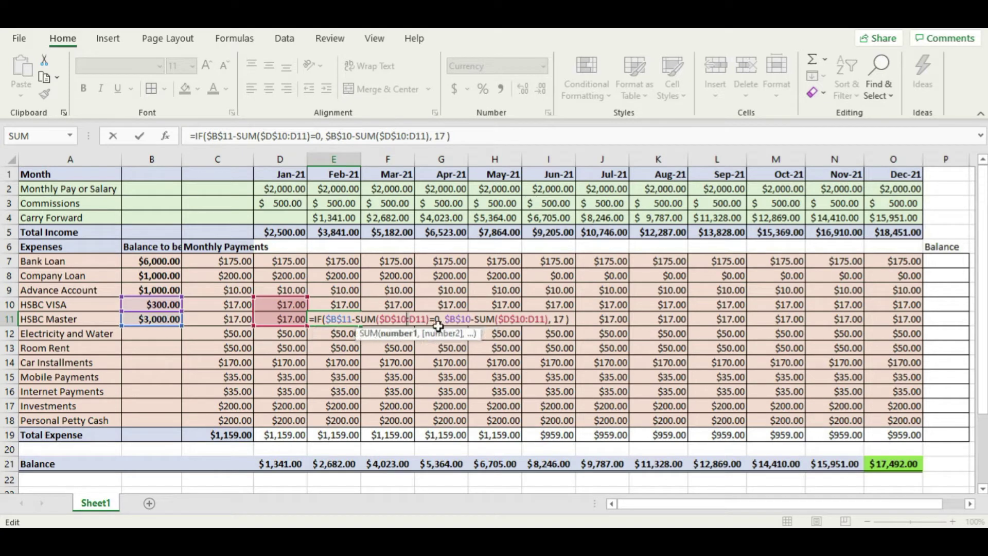
key(BackSpace)
text(1)
Point the value-if-true argument of E11's formula to $B$11, start its sum at $D$11, and commit the formula
click(469, 320)
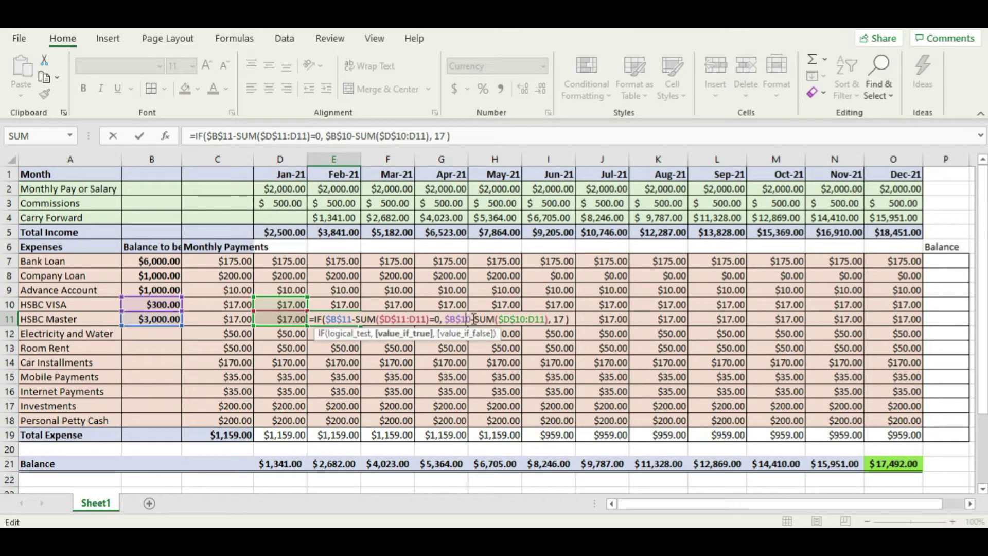
key(BackSpace)
text(1)
click(523, 320)
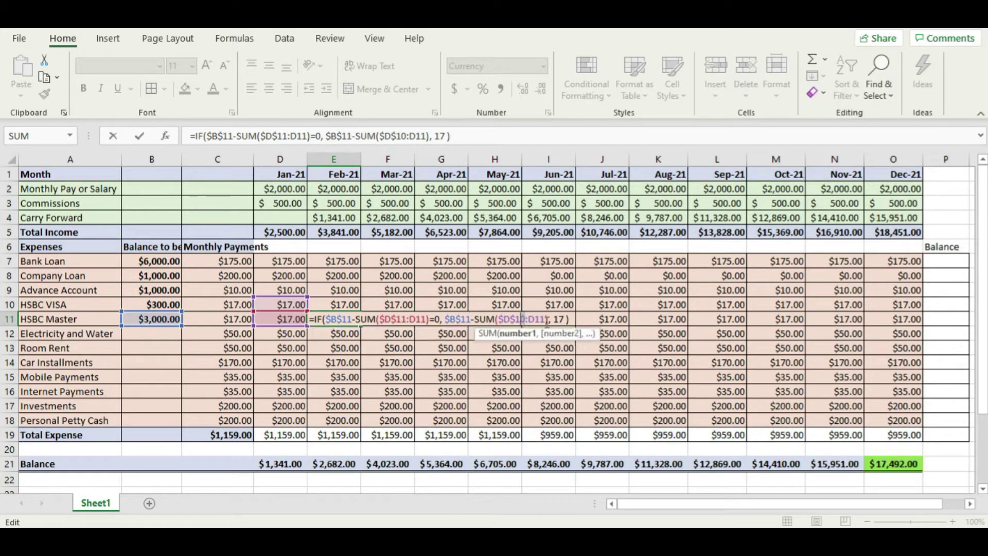
key(Delete)
text(1)
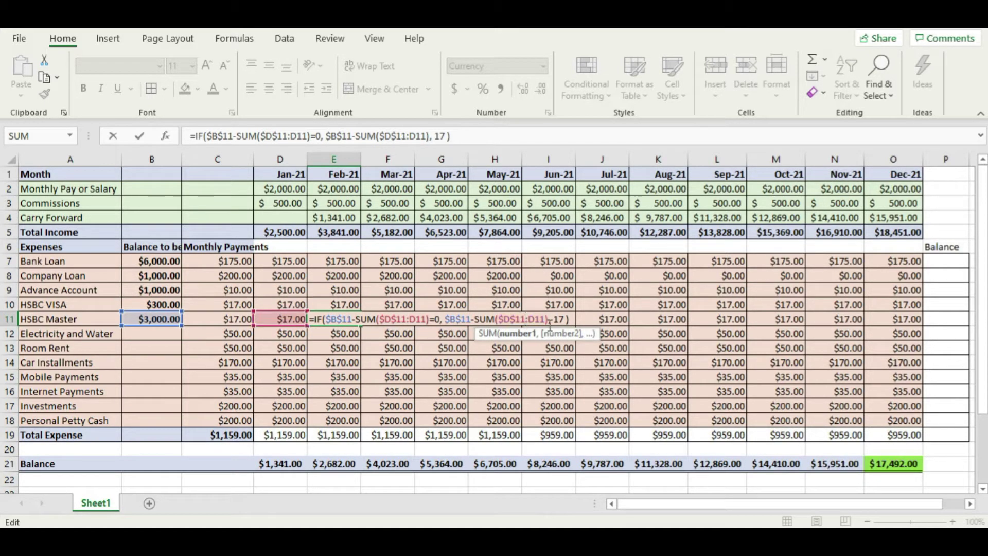
key(Return)
Fill the HSBC Master formula from E11 across row 11 through December in O11
click(347, 318)
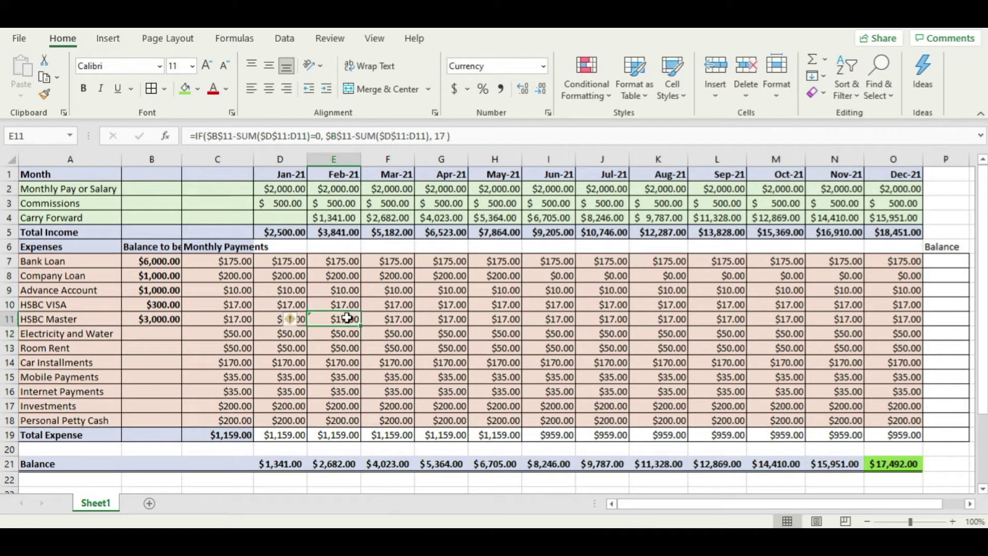
drag(361, 328, 921, 329)
click(390, 383)
Replace the fixed value-if-false amount in the Bank Loan formula in E7 with the absolute reference $C$7 and commit it
click(346, 261)
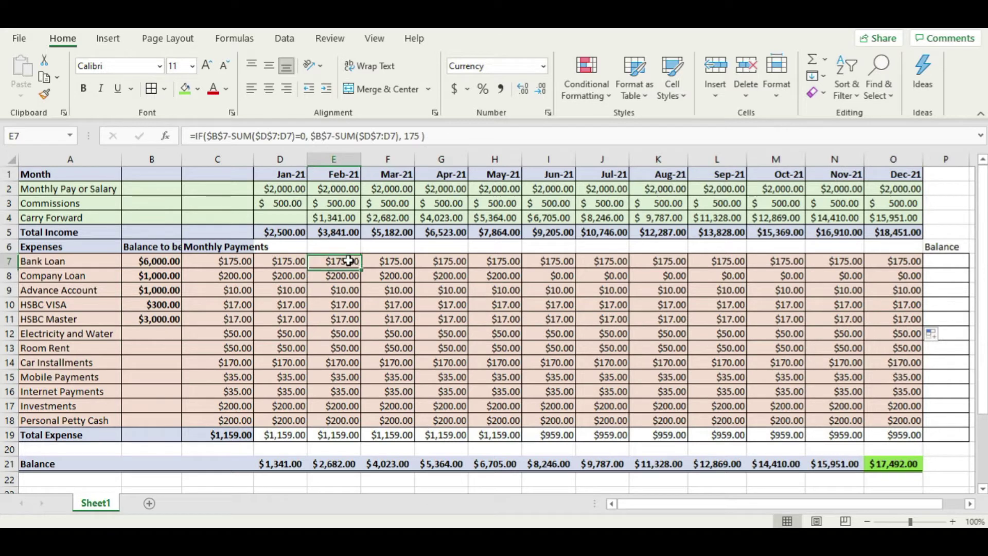
double_click(414, 136)
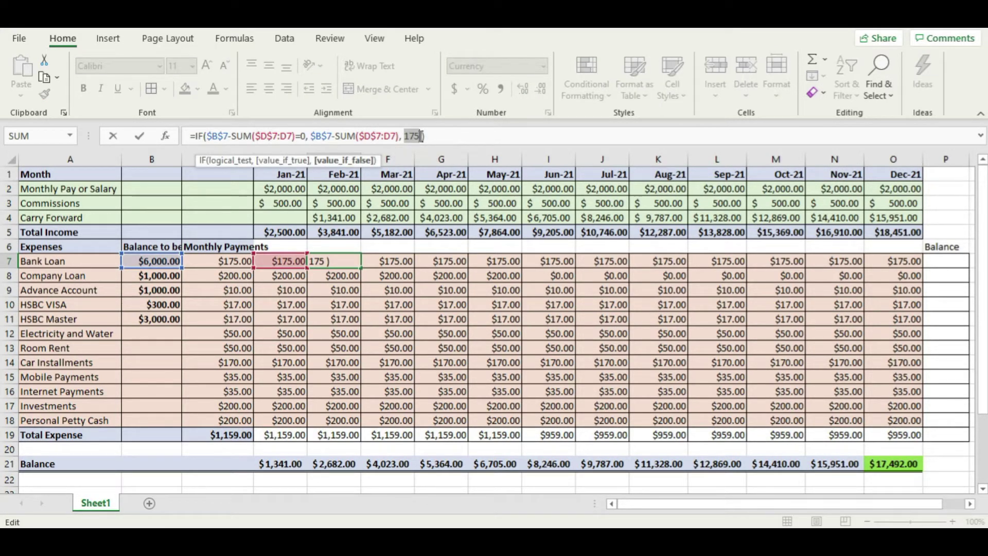
key(BackSpace)
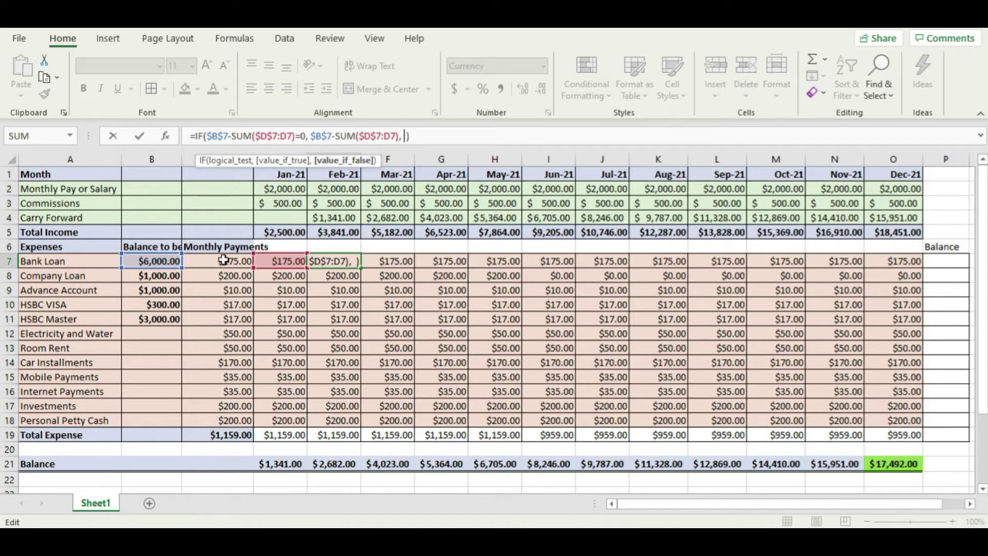
click(225, 260)
click(407, 135)
text($B)
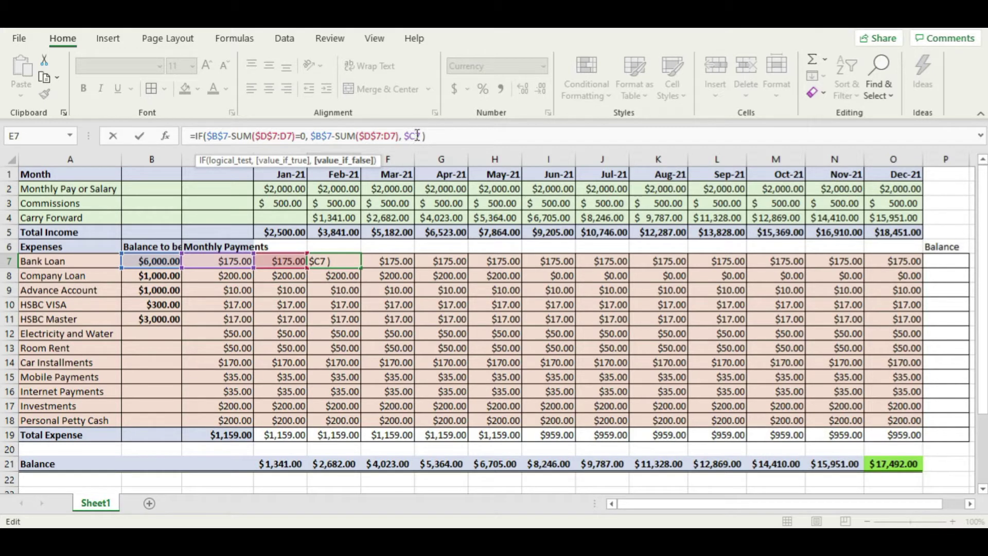
text($)
key(Return)
click(330, 260)
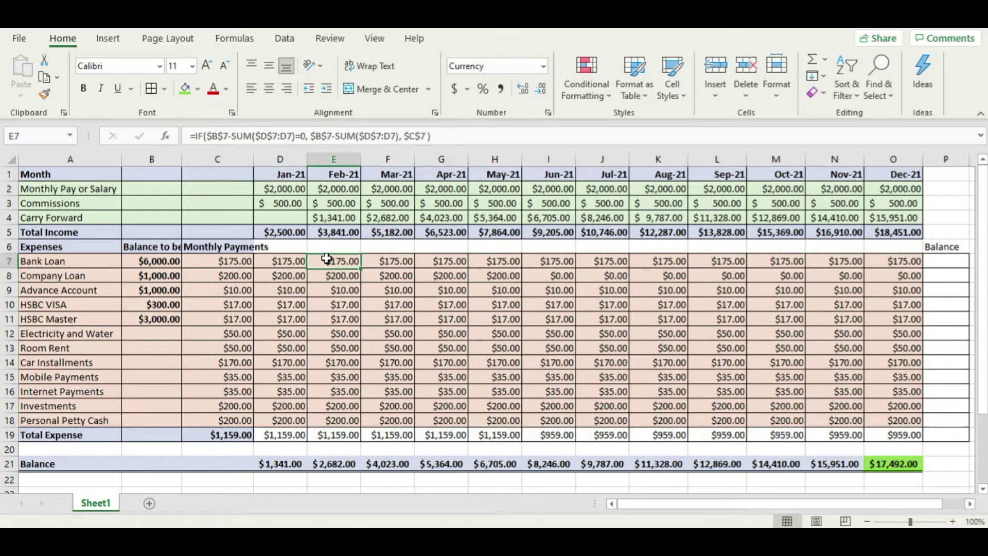
Fill the Bank Loan formula from E7 across row 7 through December in O7
drag(364, 268, 910, 271)
Replace the fixed value-if-false amount in the Company Loan formula in E8 with $C$8, and fill it across row 8 through O8
click(342, 277)
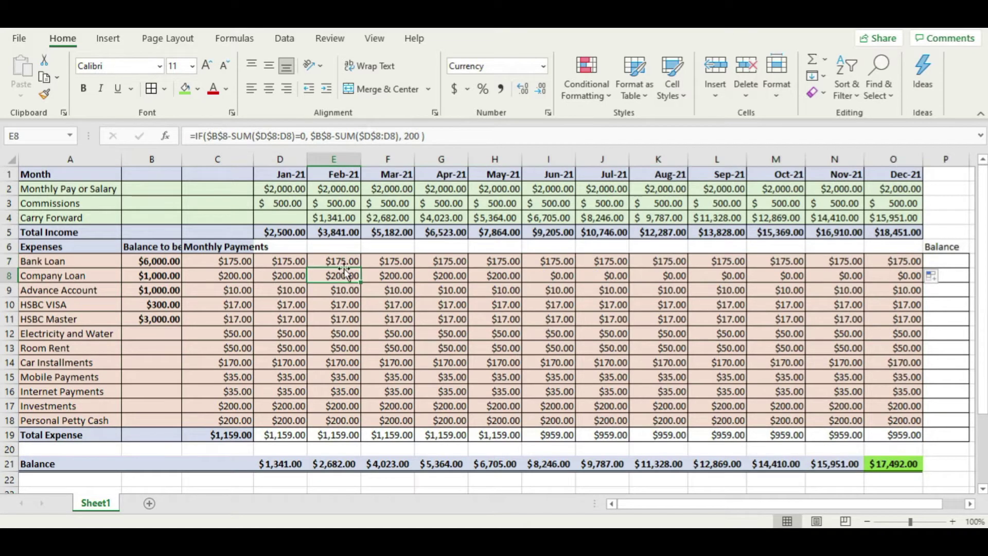
double_click(412, 137)
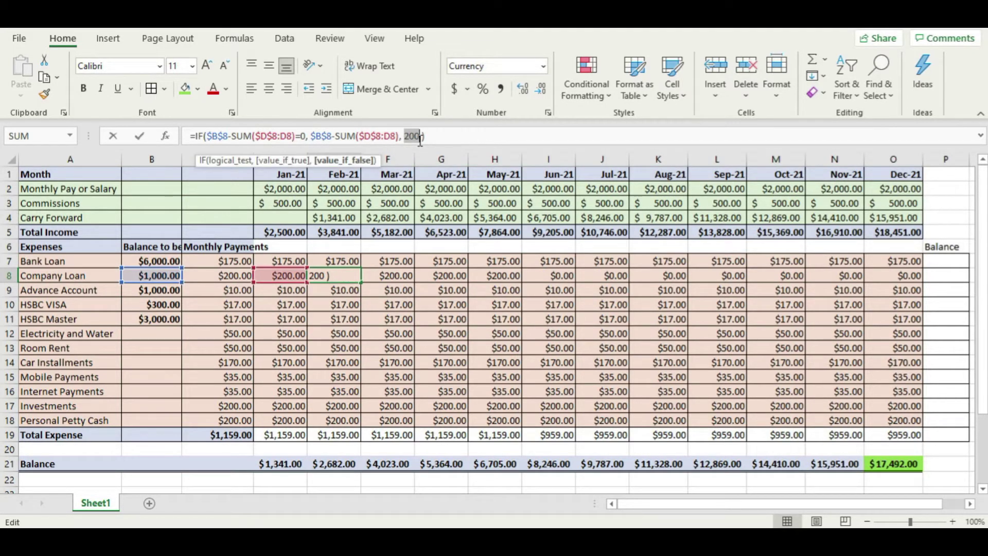
click(229, 274)
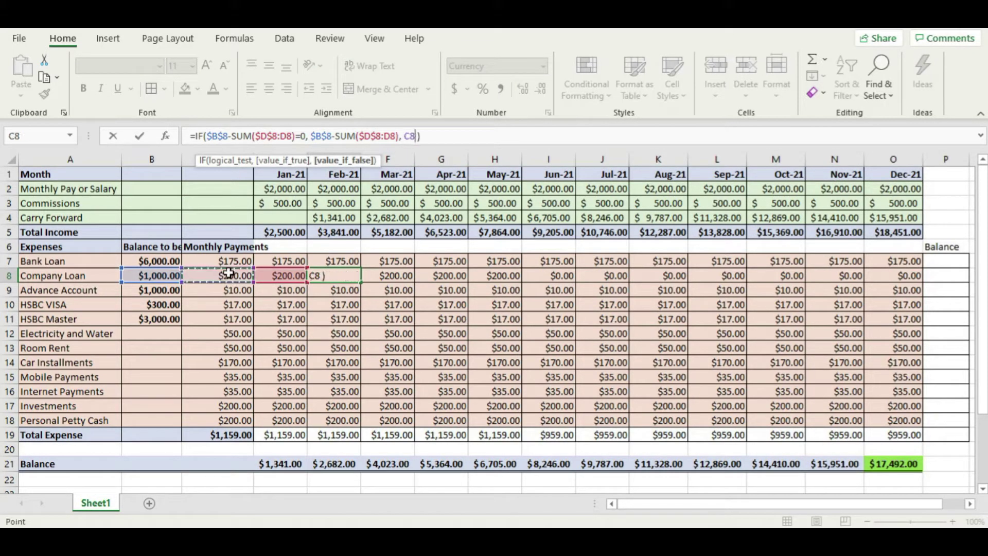
click(406, 137)
text($C$)
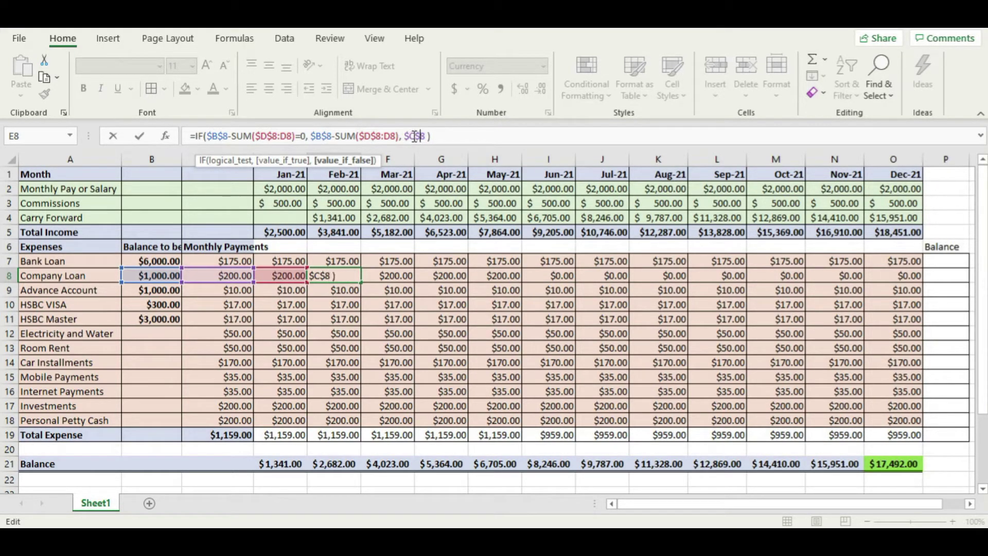
key(Return)
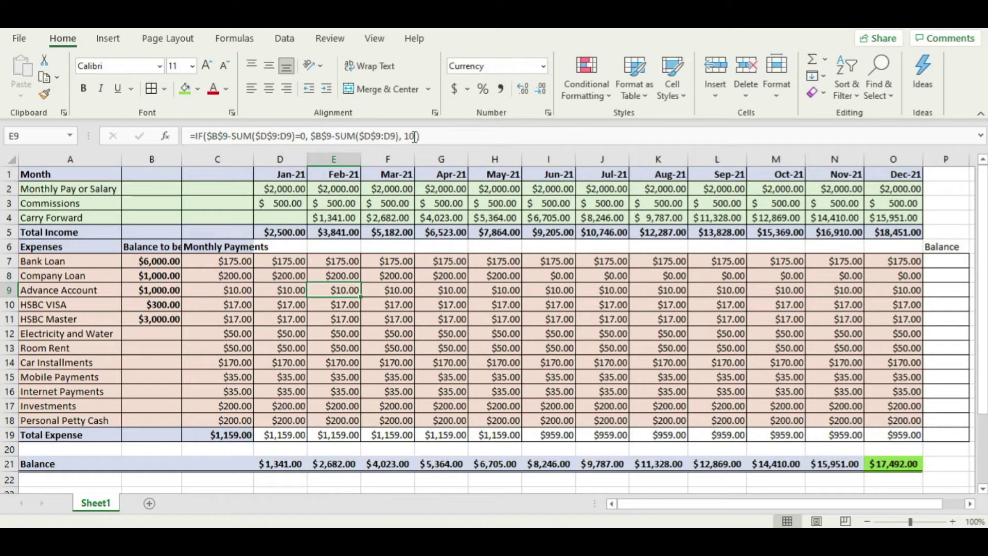
click(355, 275)
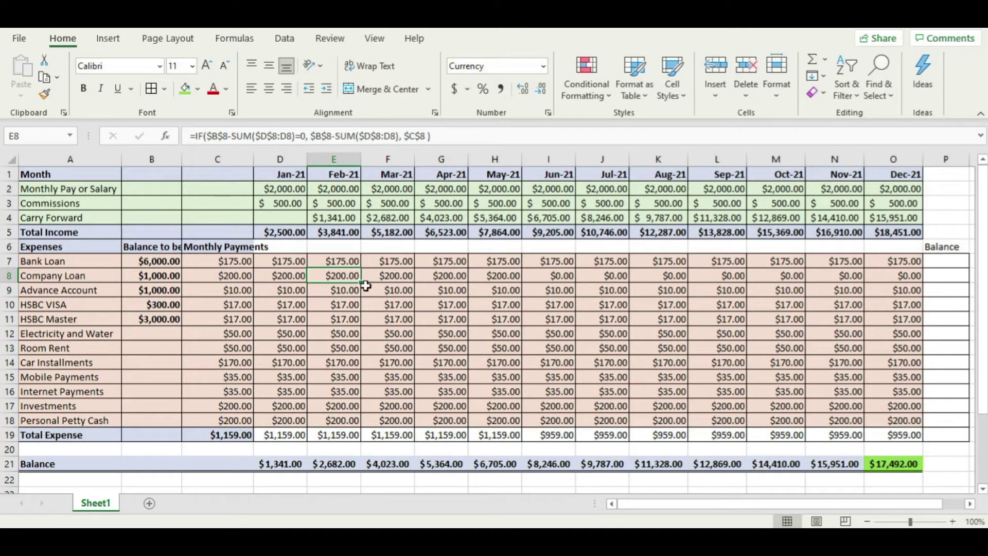
drag(361, 283, 916, 309)
Replace the fixed value-if-false amount in the Advance Account formula in E9 with a reference to C9 and commit it
click(344, 290)
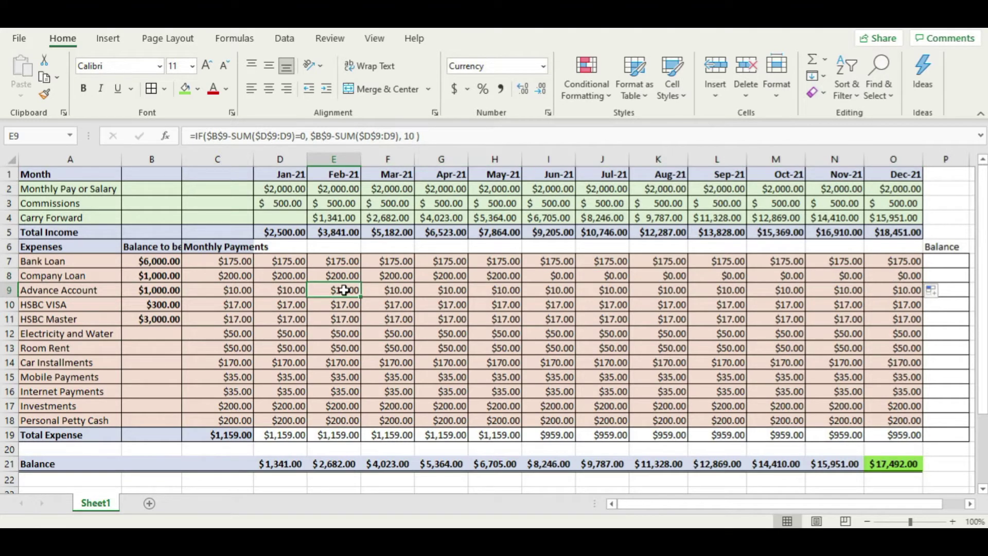
double_click(345, 290)
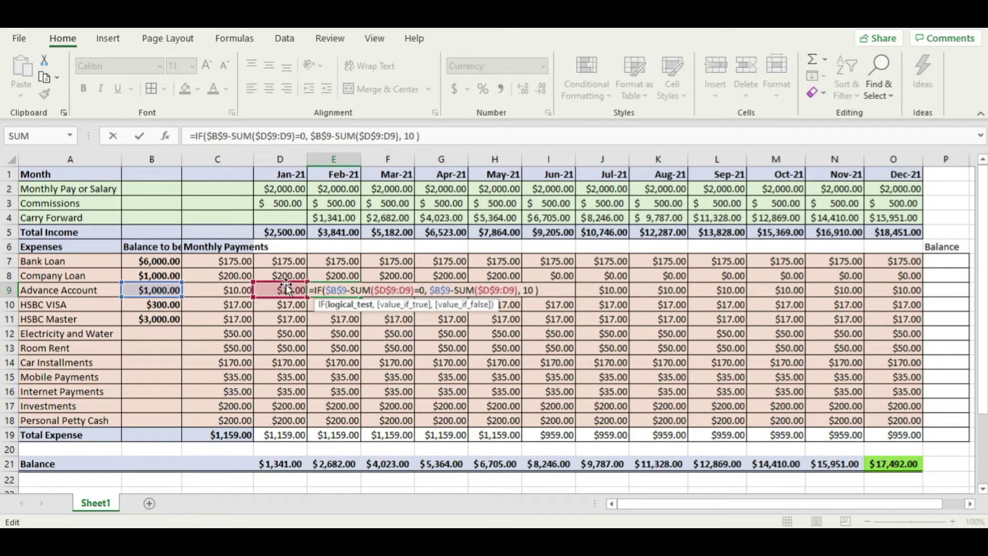
click(407, 136)
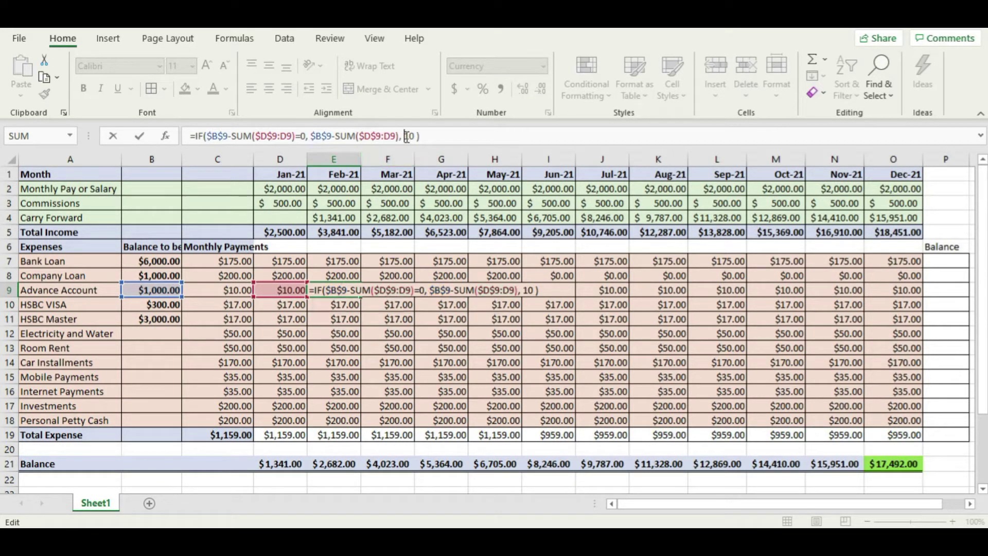
key(BackSpace)
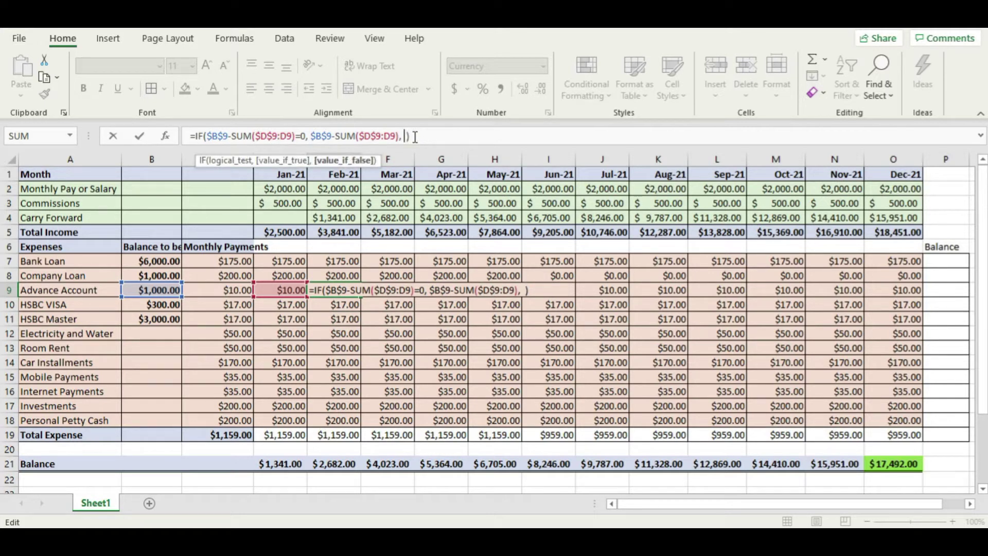
click(225, 290)
key(Return)
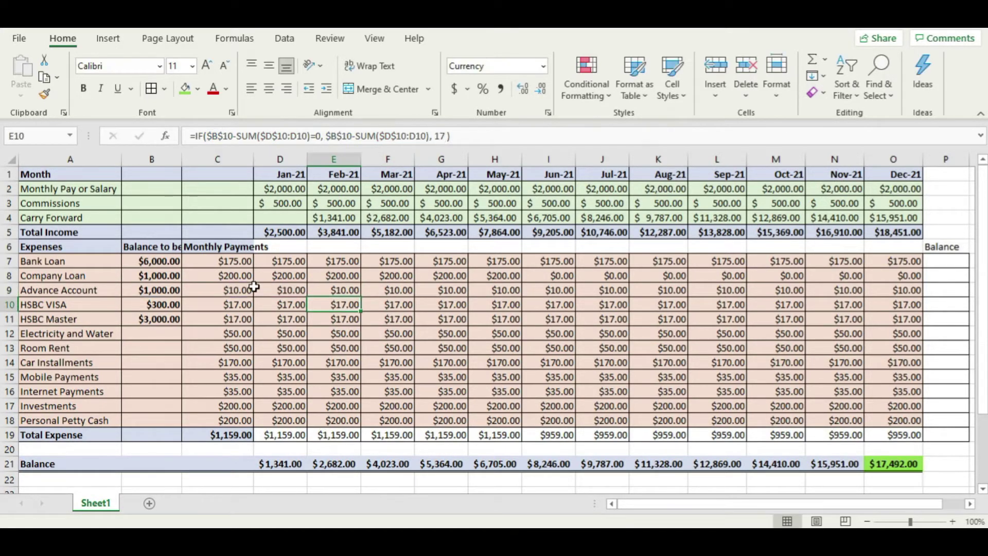
Make the C9 reference in E9's formula absolute as $C$9, and fill the formula across row 9 through December in O9
click(333, 293)
click(411, 135)
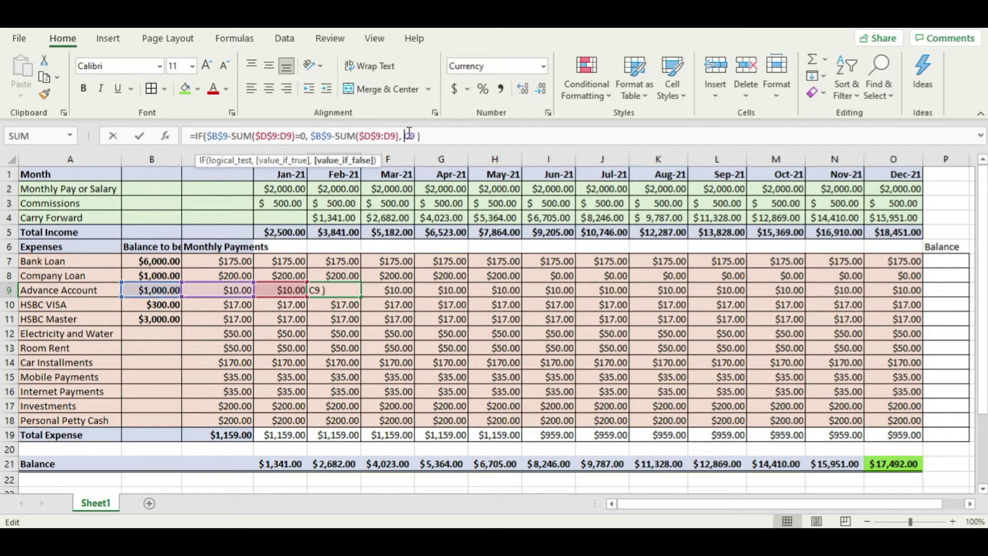
text($B)
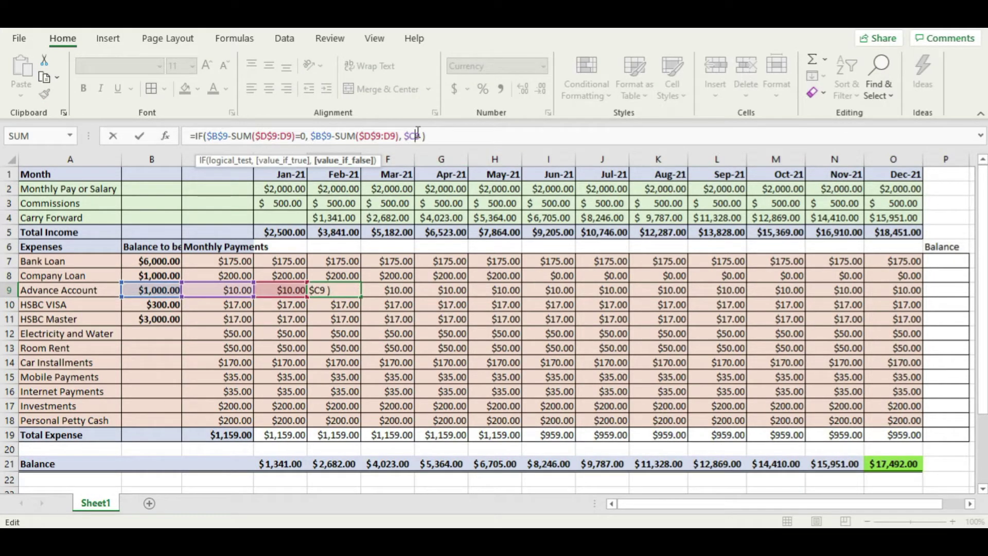
text($)
key(Return)
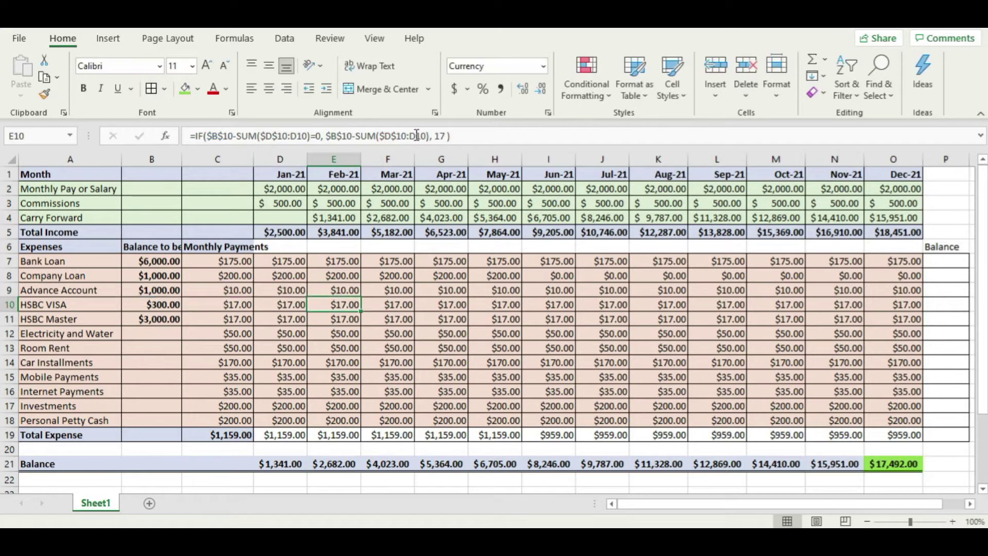
click(348, 291)
drag(359, 296, 905, 306)
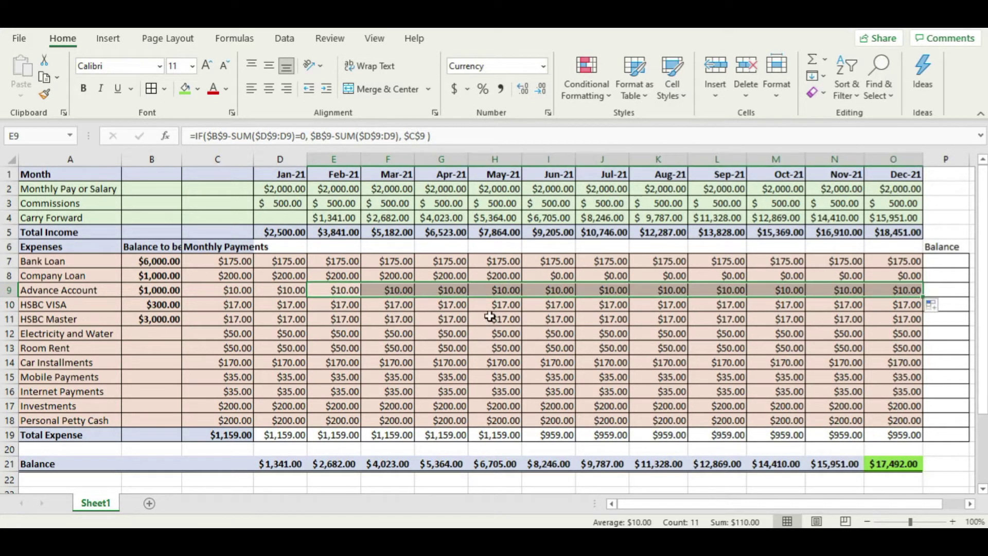
Replace the fixed value-if-false amount in the HSBC VISA formula in E10 with $C$10, and fill it across row 10 through O10
click(341, 306)
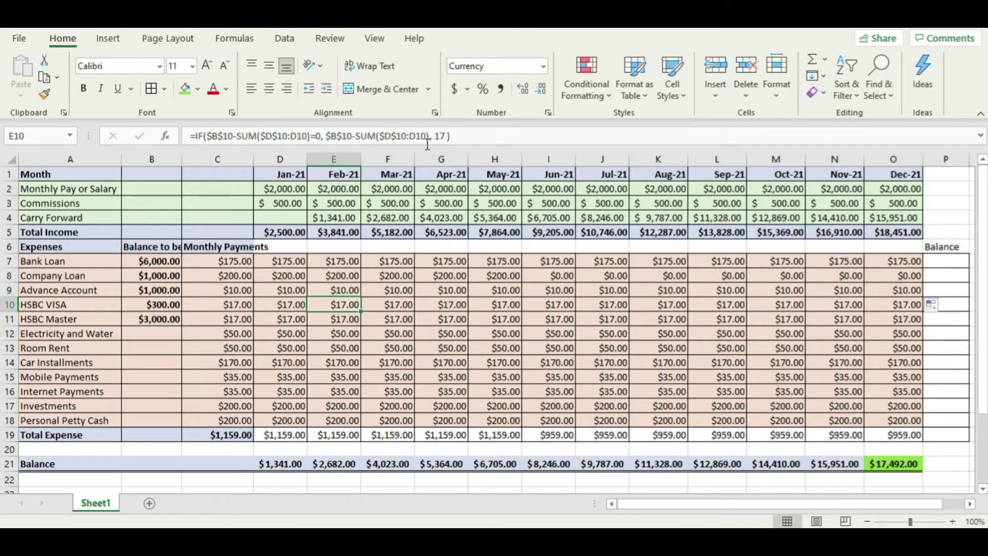
double_click(442, 136)
key(BackSpace)
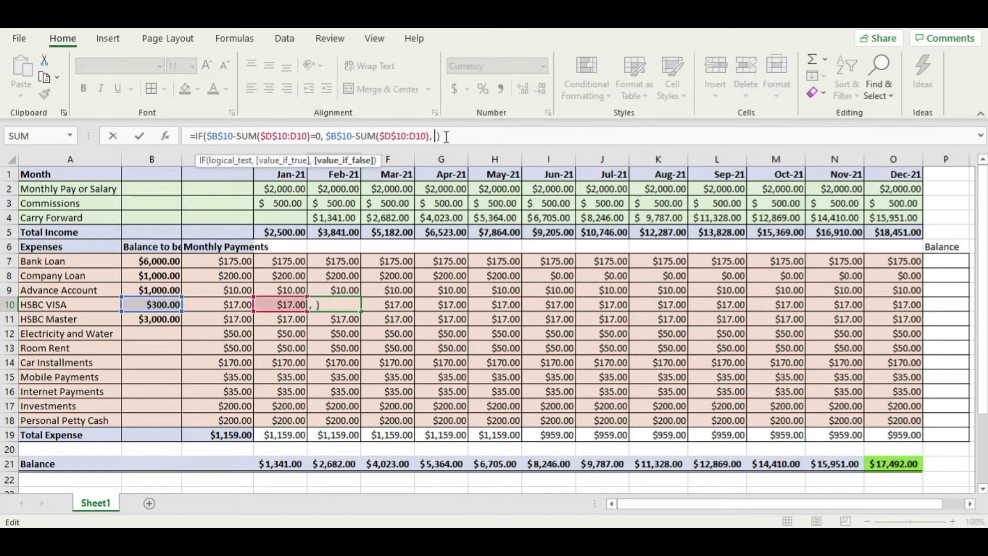
click(234, 304)
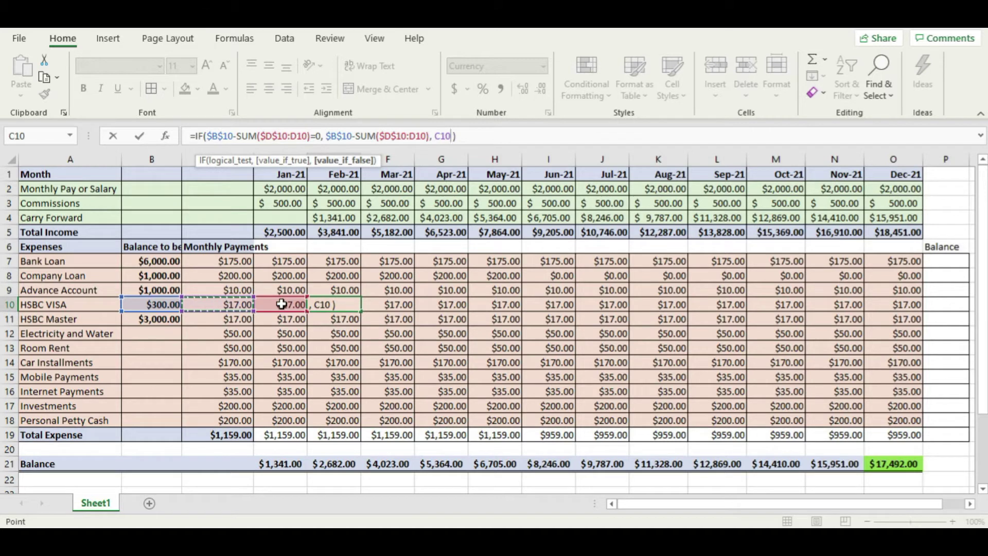
click(441, 136)
text($)
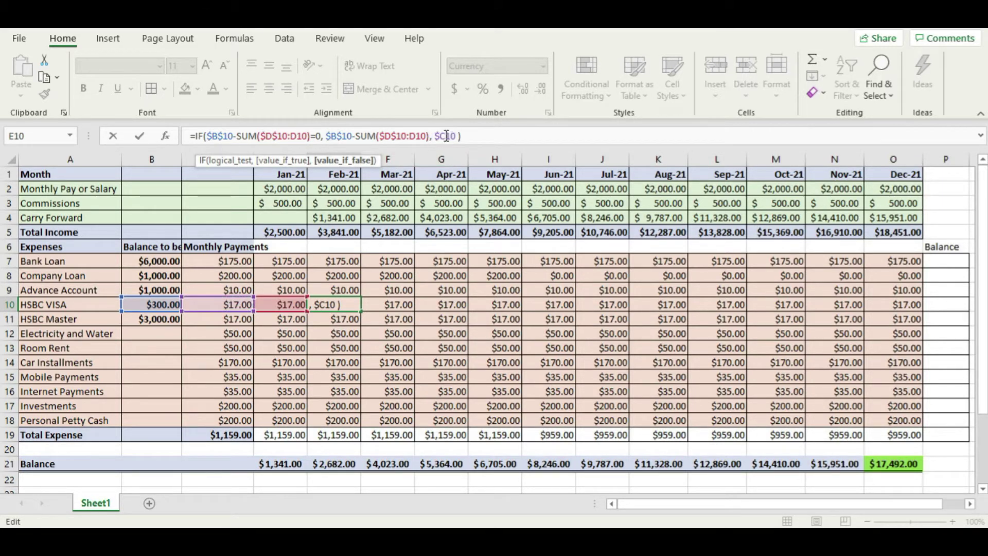
key(Return)
click(355, 306)
drag(359, 310, 908, 314)
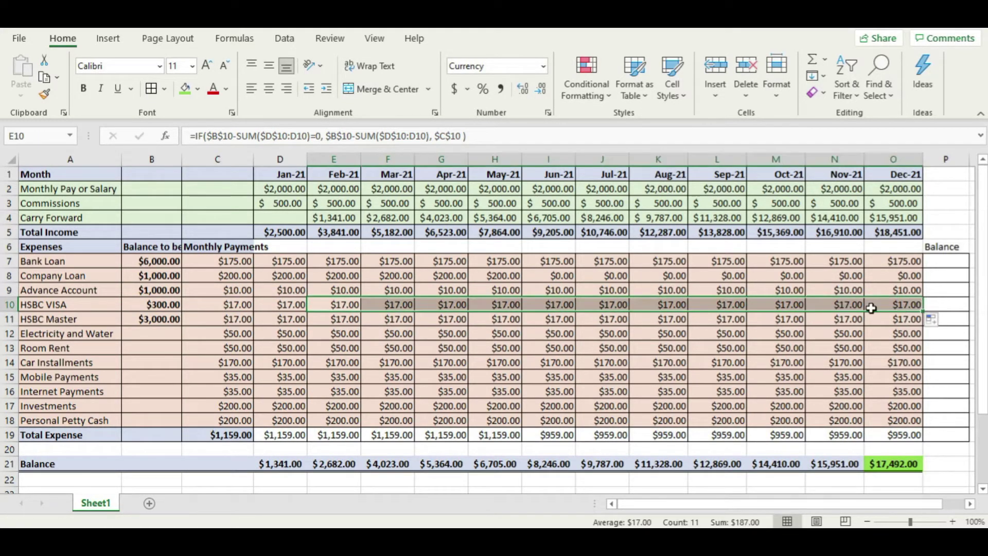
Replace the fixed value-if-false amount in the HSBC Master formula in E11 with $C$11, and fill it across row 11 through O11
click(338, 320)
double_click(443, 136)
key(BackSpace)
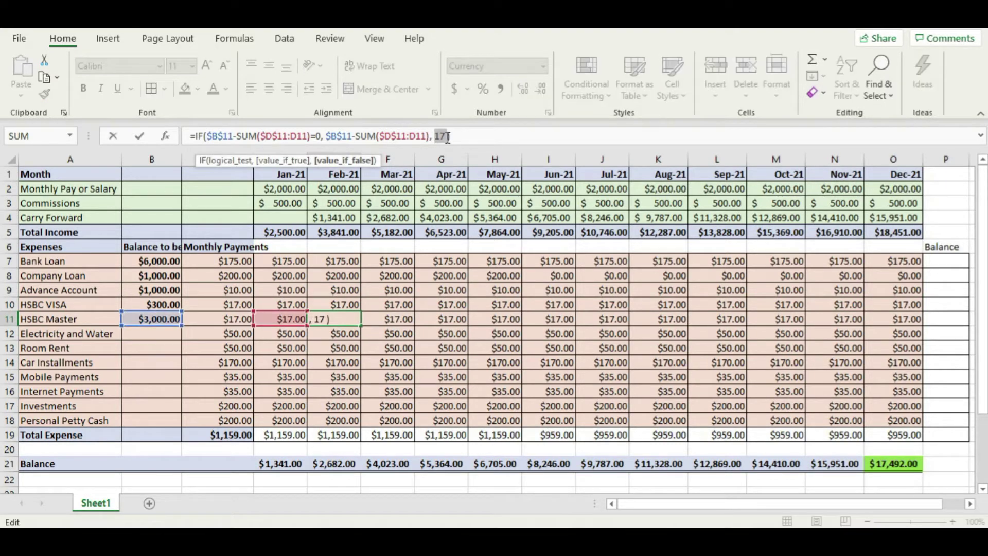
click(230, 319)
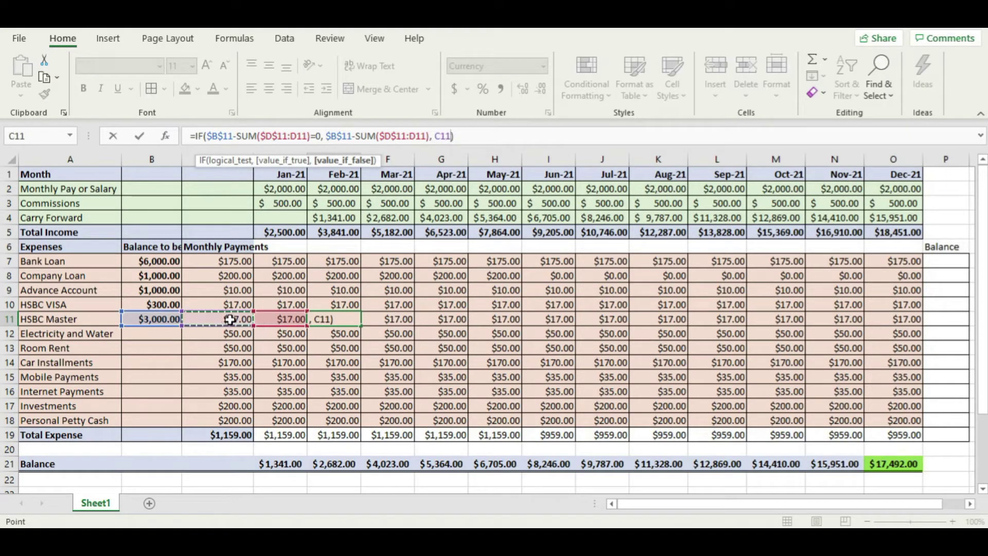
click(437, 135)
text($B)
text($C$)
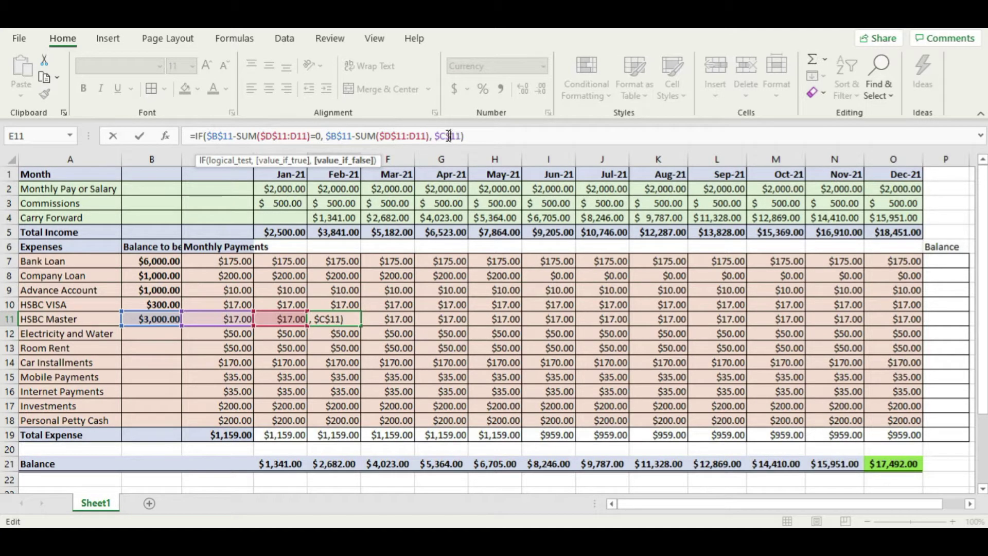
key(Return)
click(350, 319)
drag(362, 326, 923, 329)
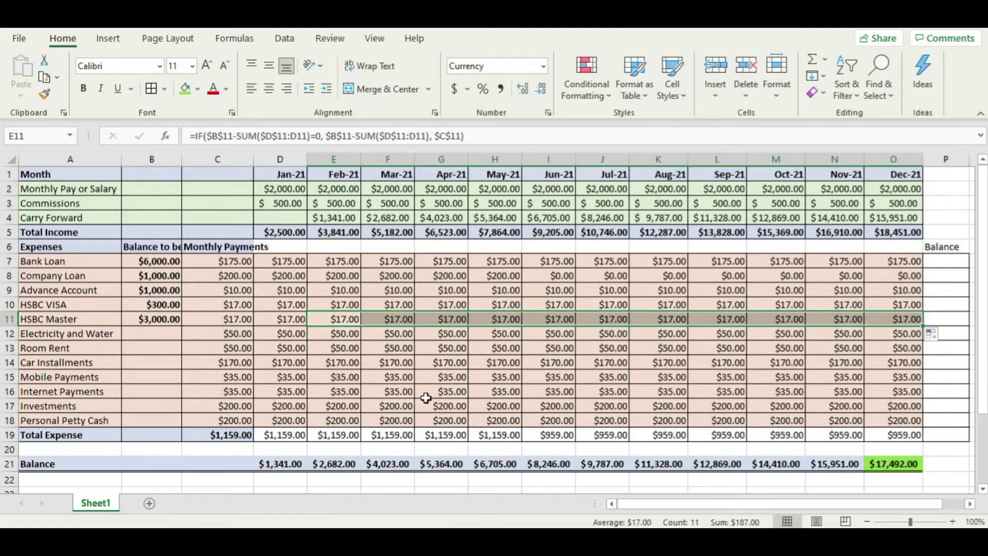
click(425, 396)
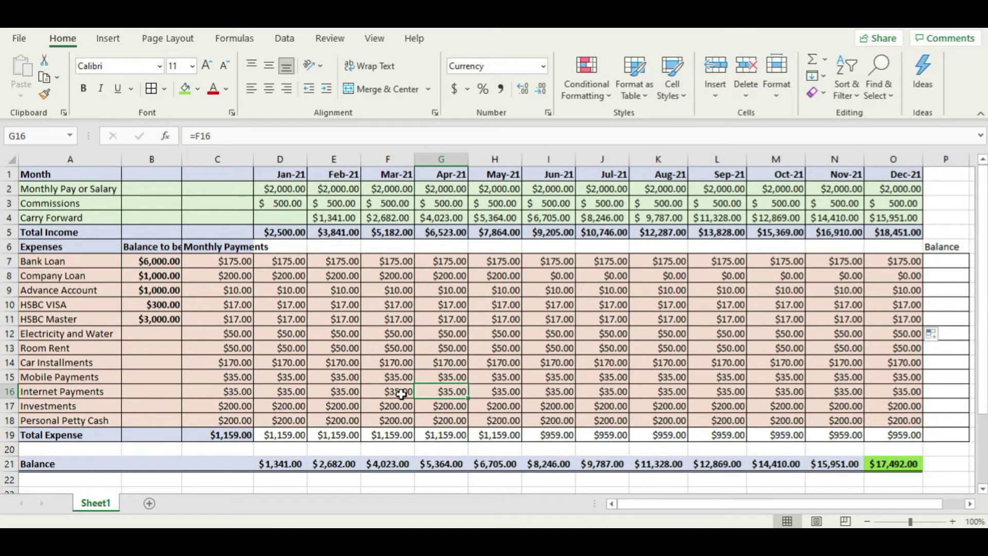
click(373, 387)
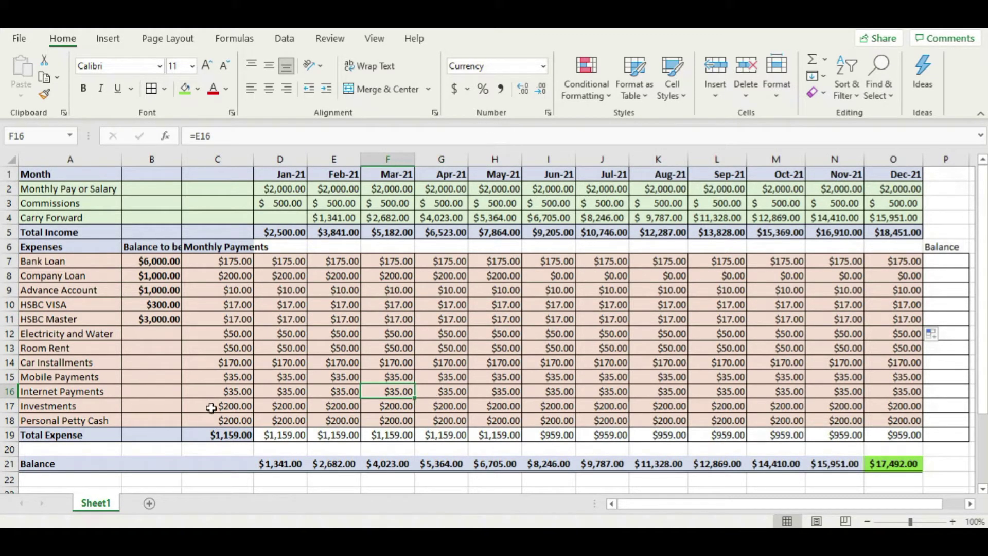
Enter =B7-SUM(D7:O7) in P7 to calculate the Bank Loan's remaining balance after the January to December payments
click(953, 261)
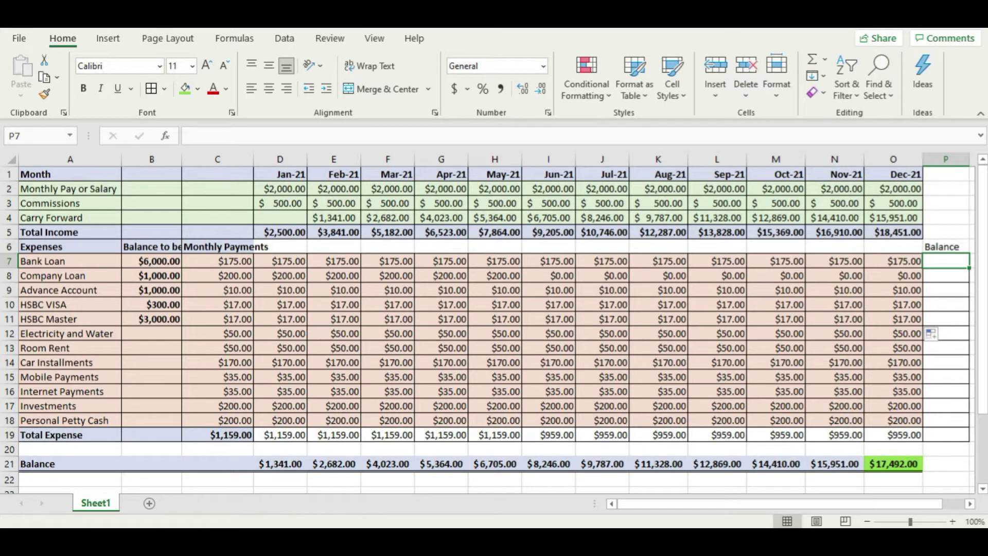
text(=)
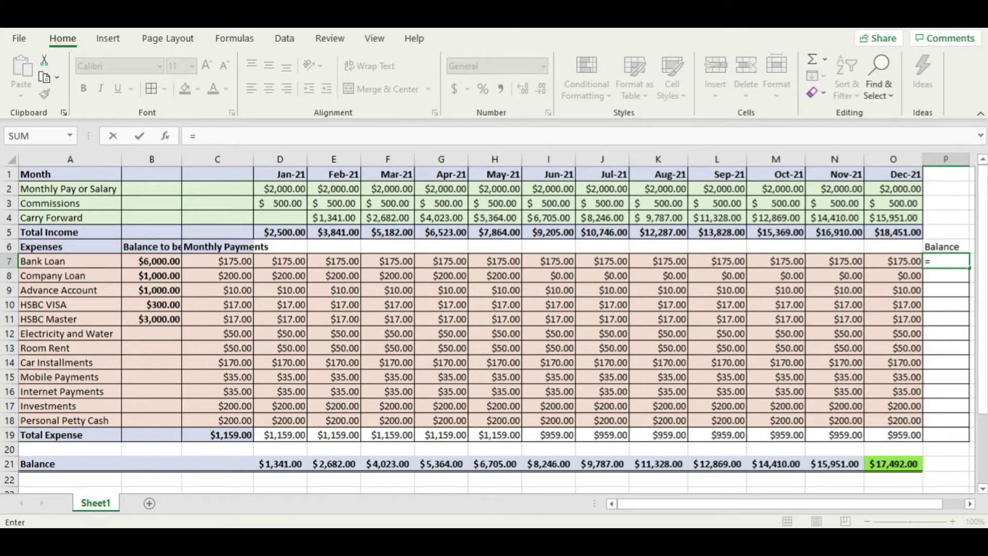
click(152, 261)
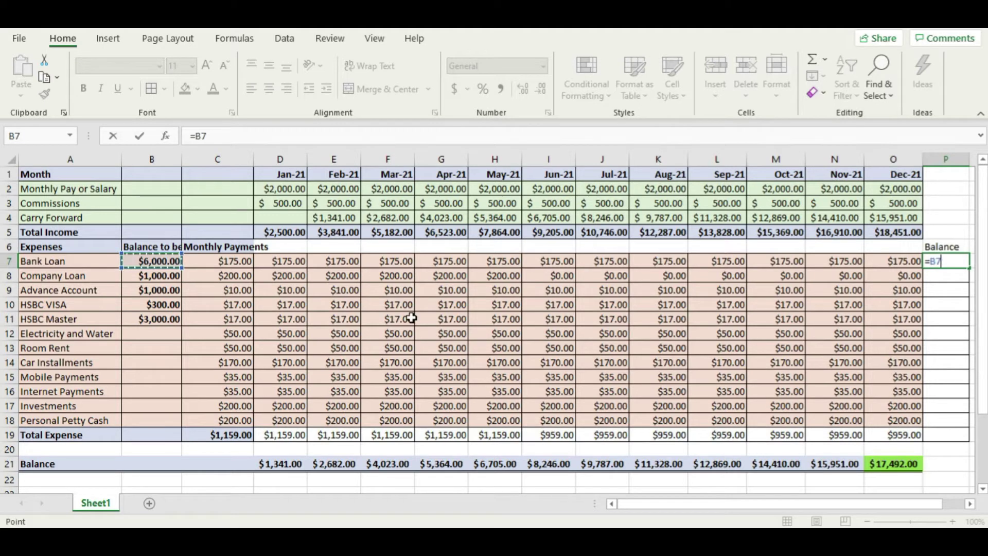
text(-sunm()
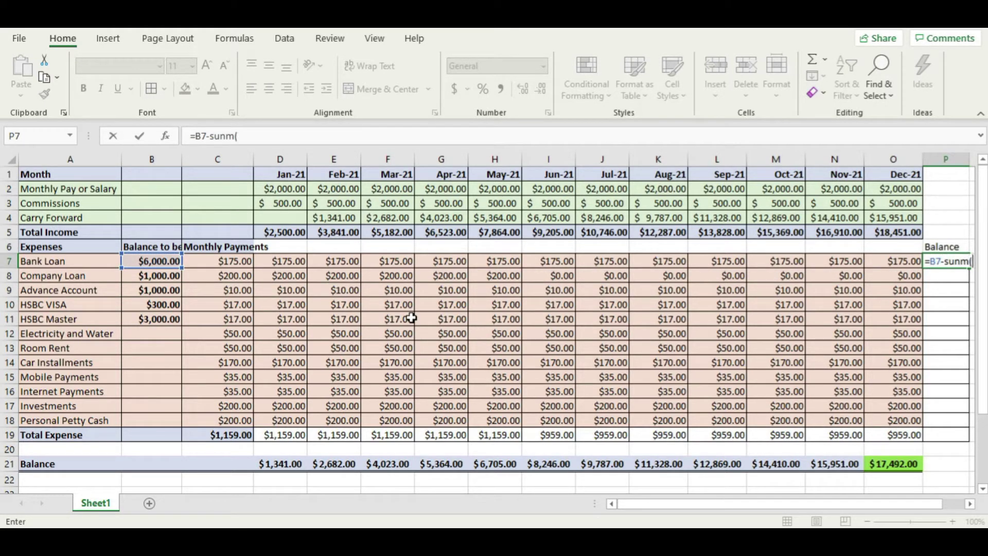
key(BackSpace)
key(BackSpace)
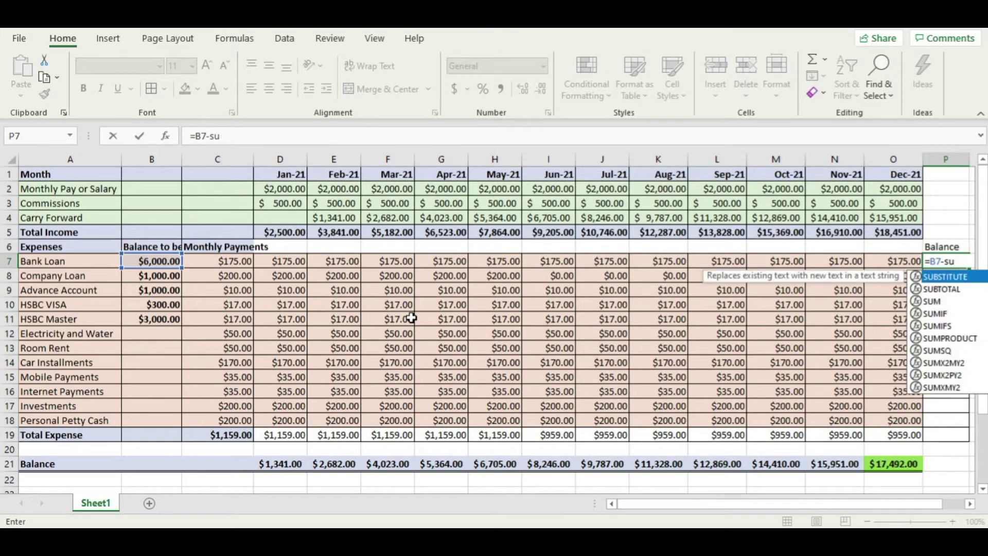
text(m()
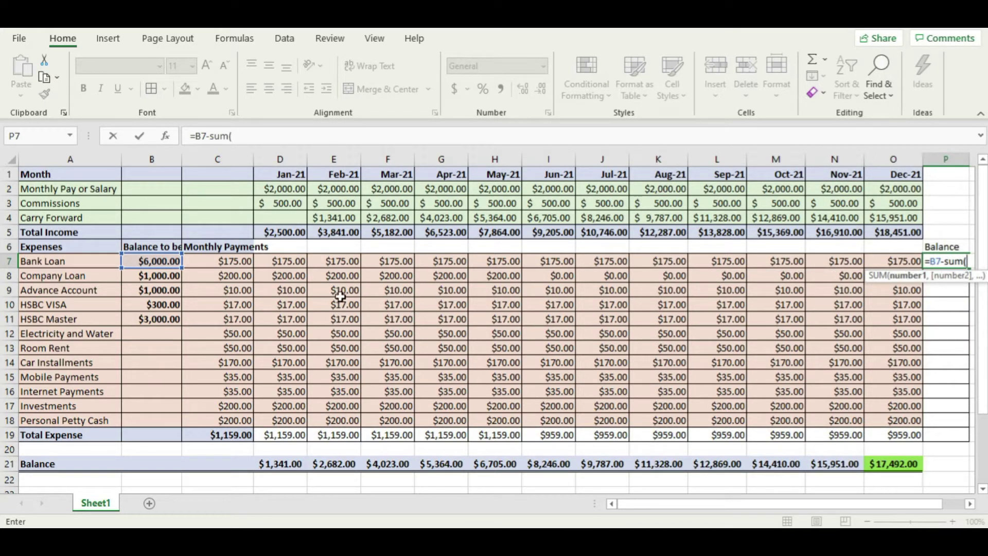
click(292, 262)
drag(640, 258, 888, 265)
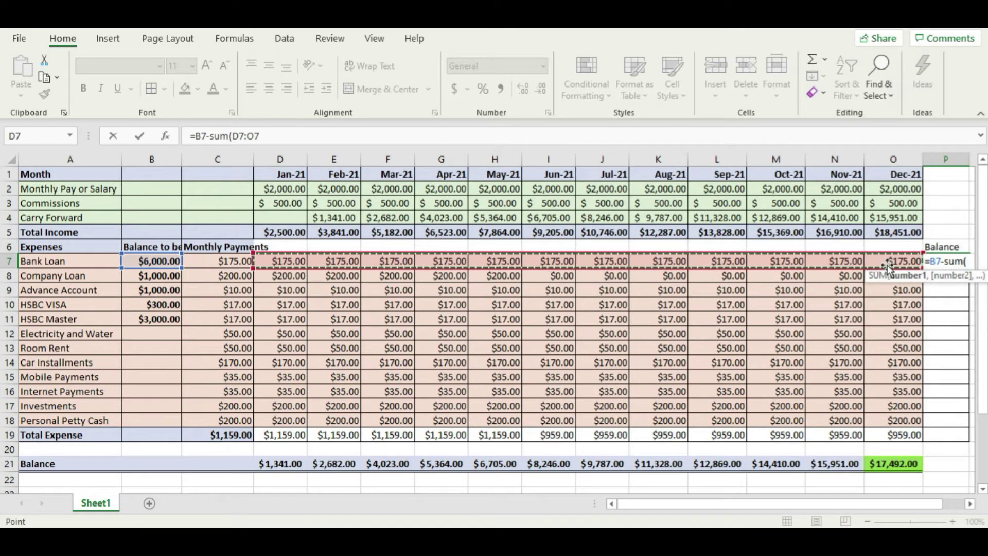
key(Return)
key(Return)
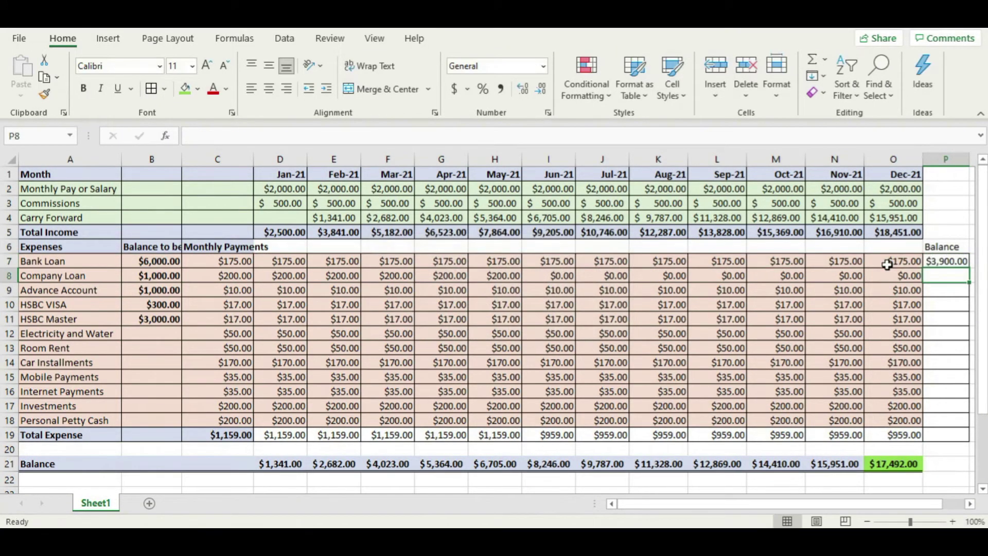
Fill the remaining-balance formula from P7 down the Balance column through the HSBC Master row in P11
click(956, 259)
drag(971, 270, 971, 332)
click(953, 390)
click(945, 449)
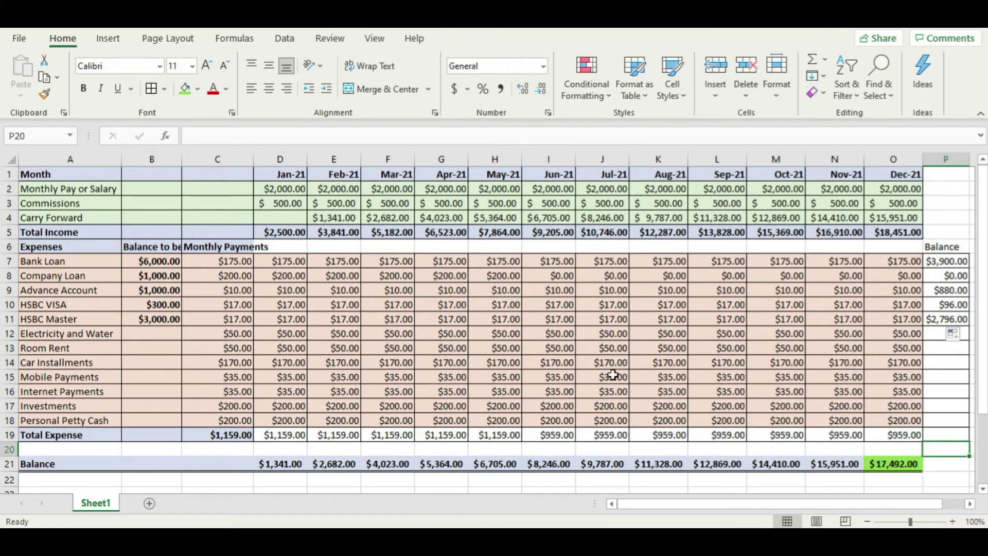
Enter the label Commitment Total in A20, between the Total Expense and Balance rows
click(950, 465)
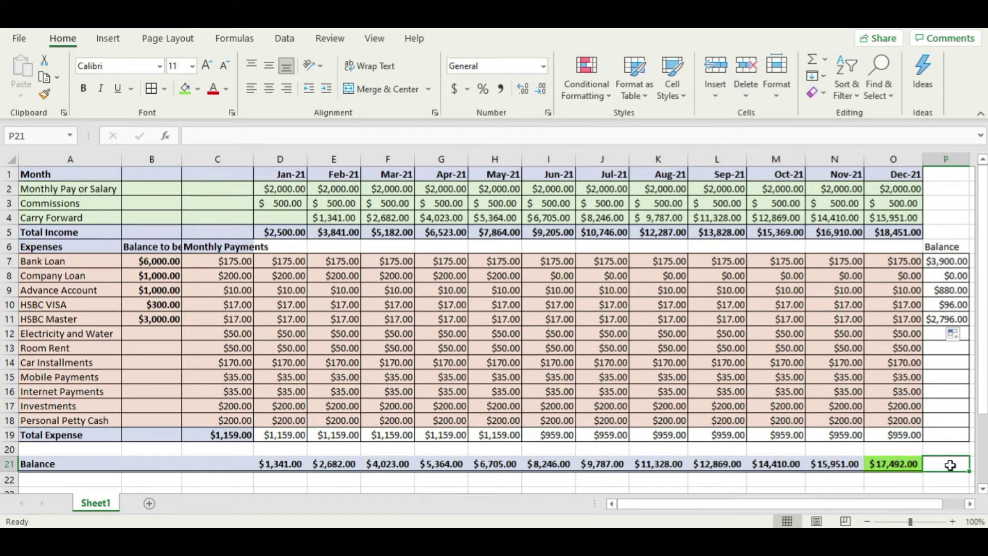
click(952, 450)
click(951, 462)
click(95, 485)
scroll(144, 473, down, 1)
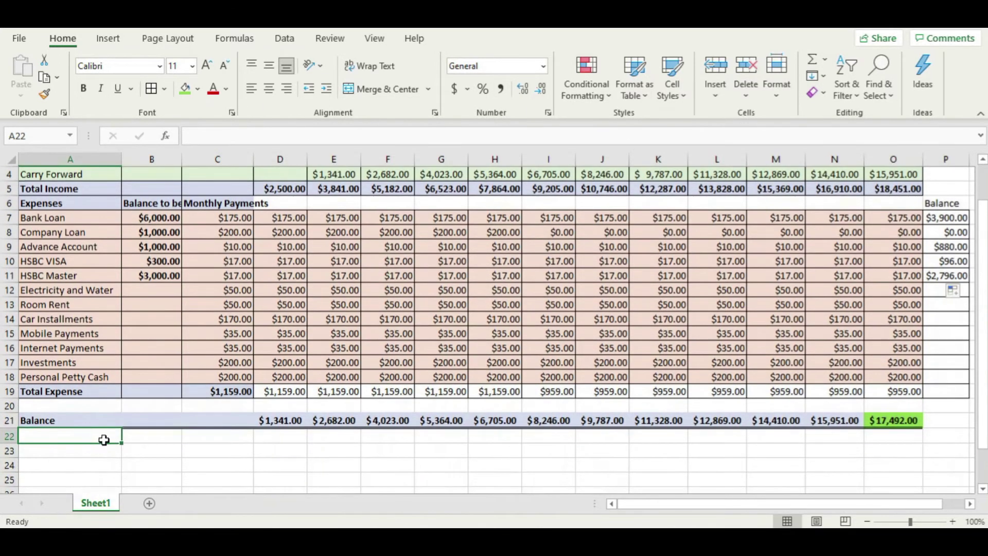
click(114, 406)
text(Commitment Total)
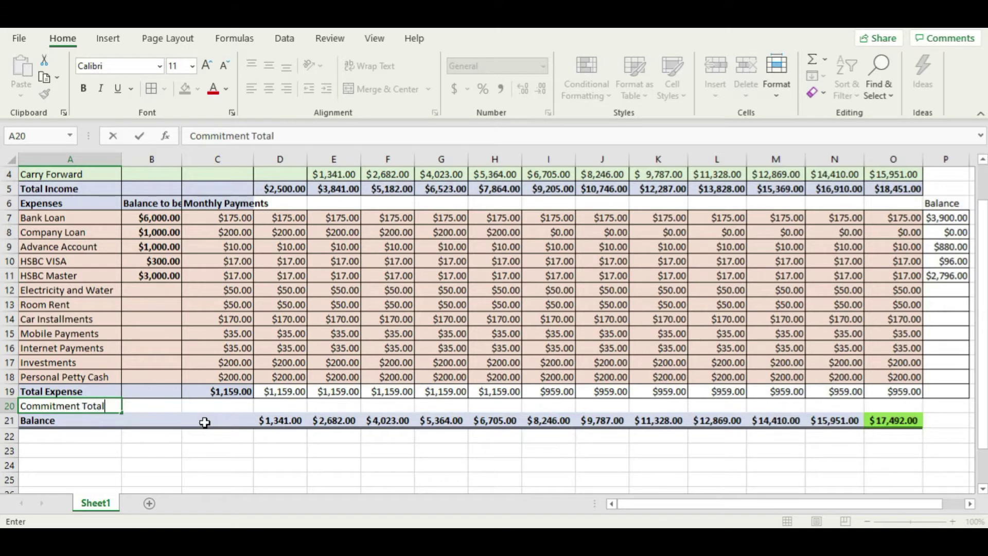
key(Return)
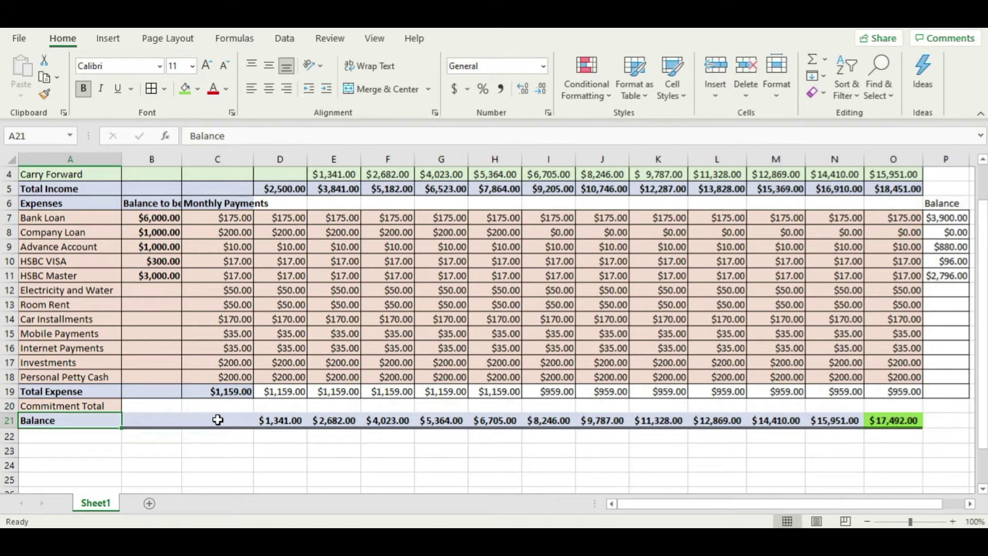
Move the Commitment Total row from row 20 to row 22, below the Balance row
click(5, 406)
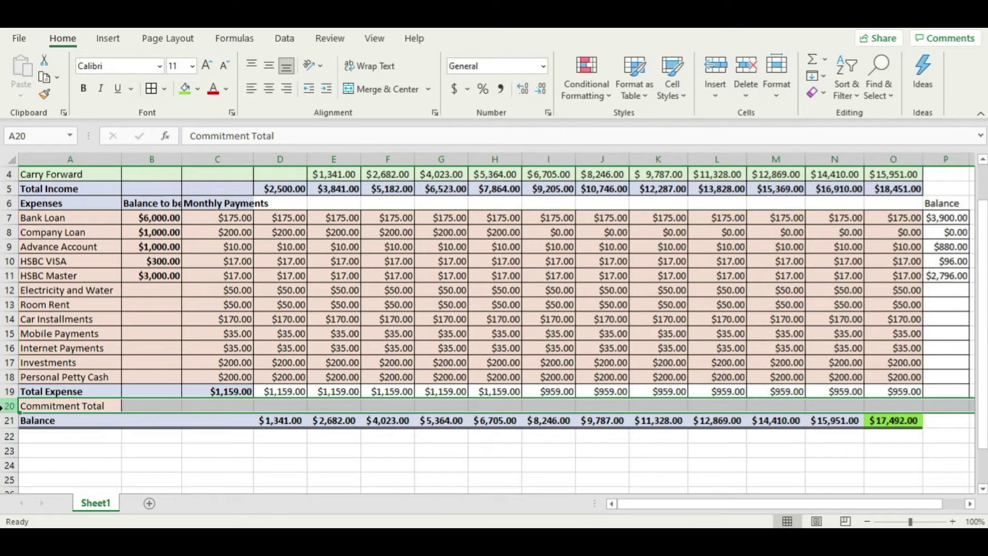
key(ctrl+x)
click(43, 441)
key(ctrl+v)
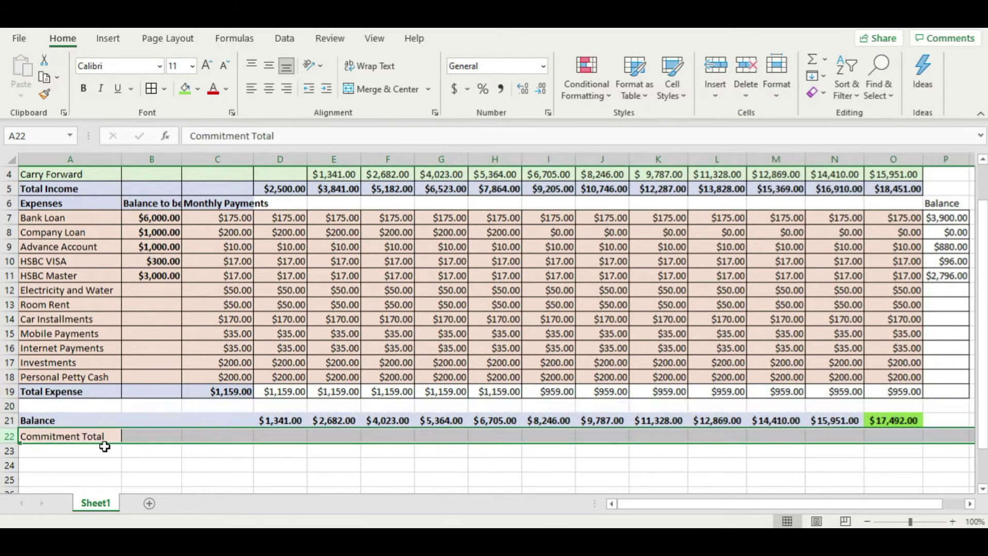
click(151, 459)
Enter =SUM(P7:P19) in P22 to total the remaining debt balances for the Commitment Total row
click(937, 436)
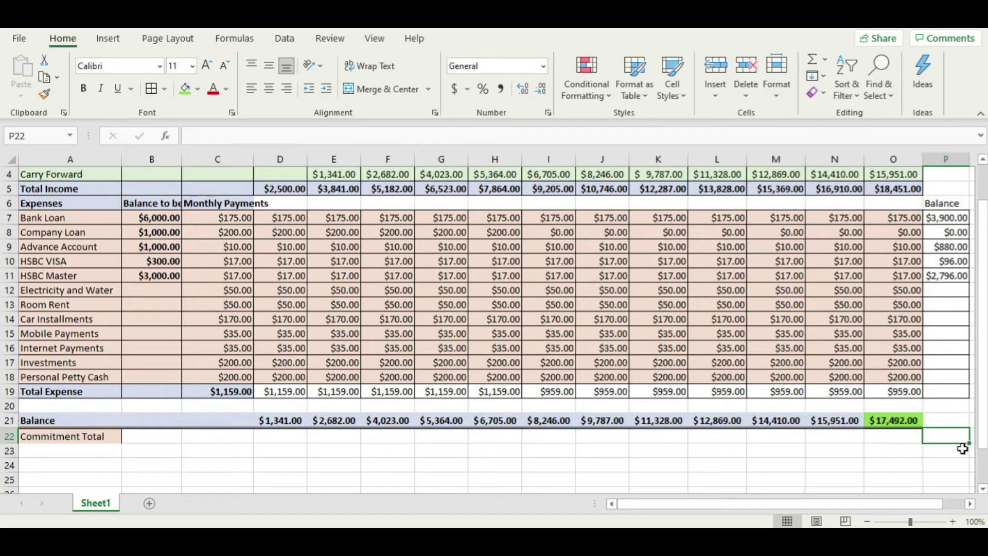
text(=sum()
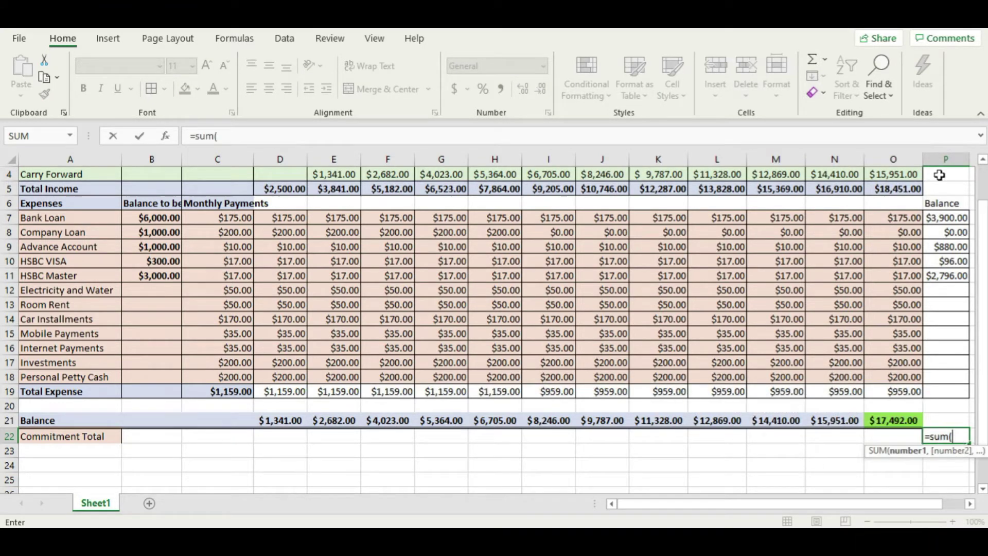
drag(947, 218, 938, 381)
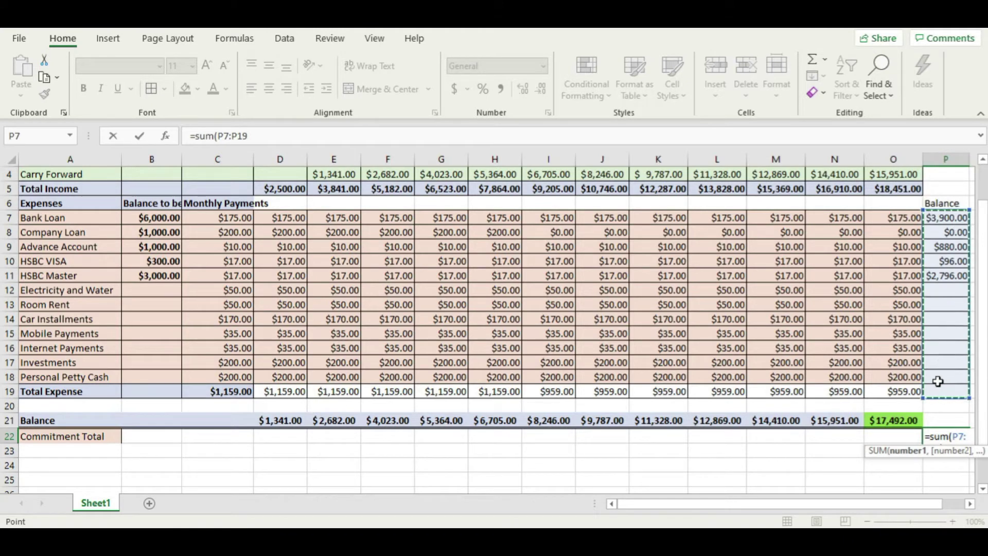
text())
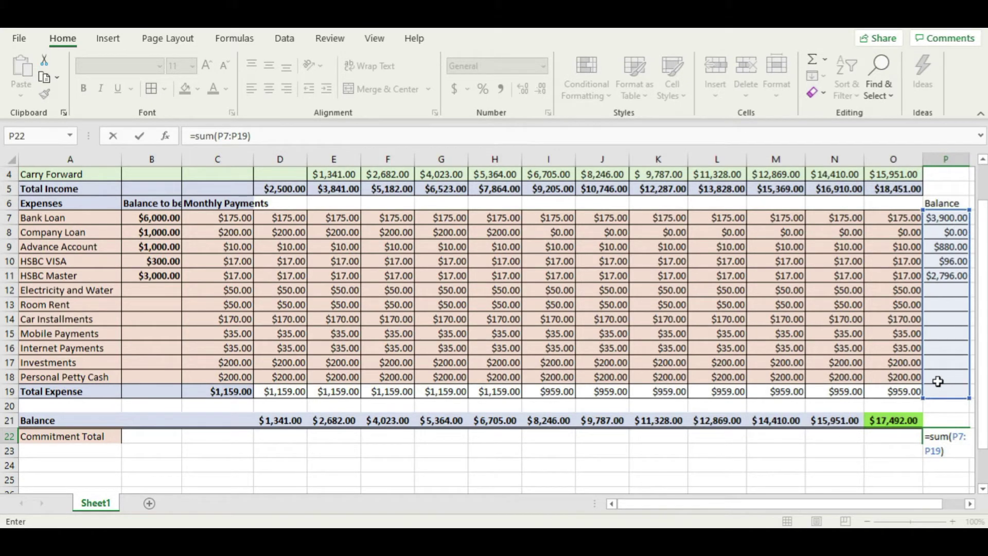
key(Return)
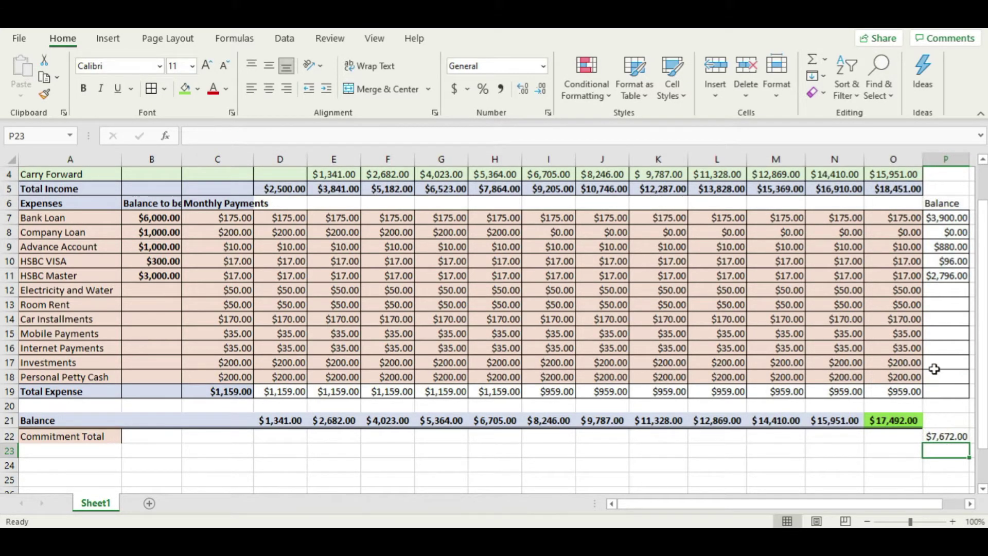
Make the commitment total amount in P22 bold and give its cell an orange fill
click(946, 434)
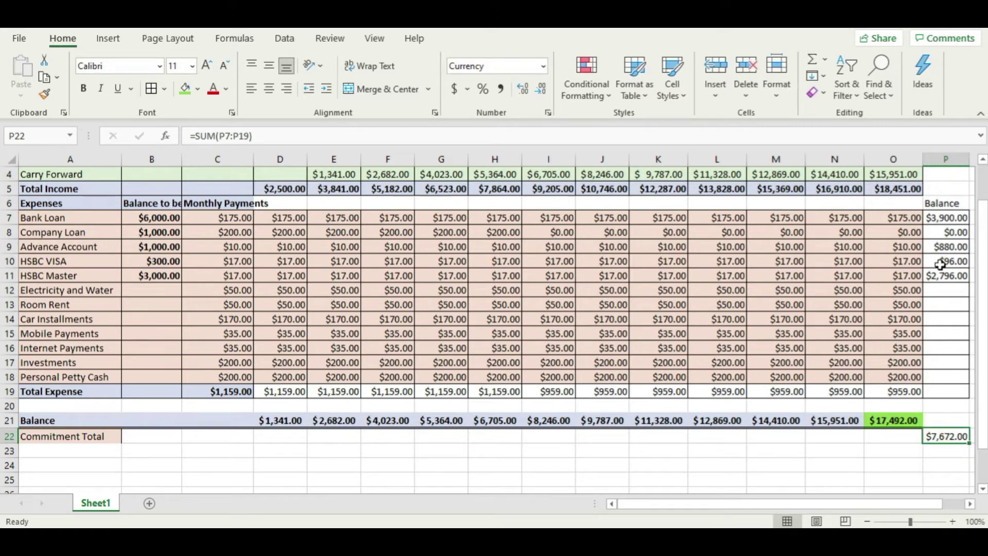
click(87, 92)
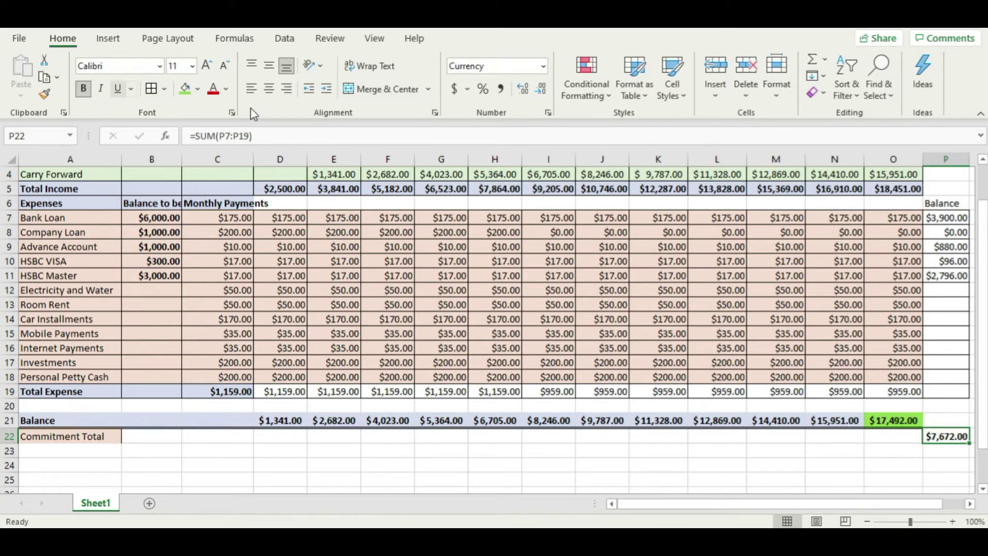
click(197, 89)
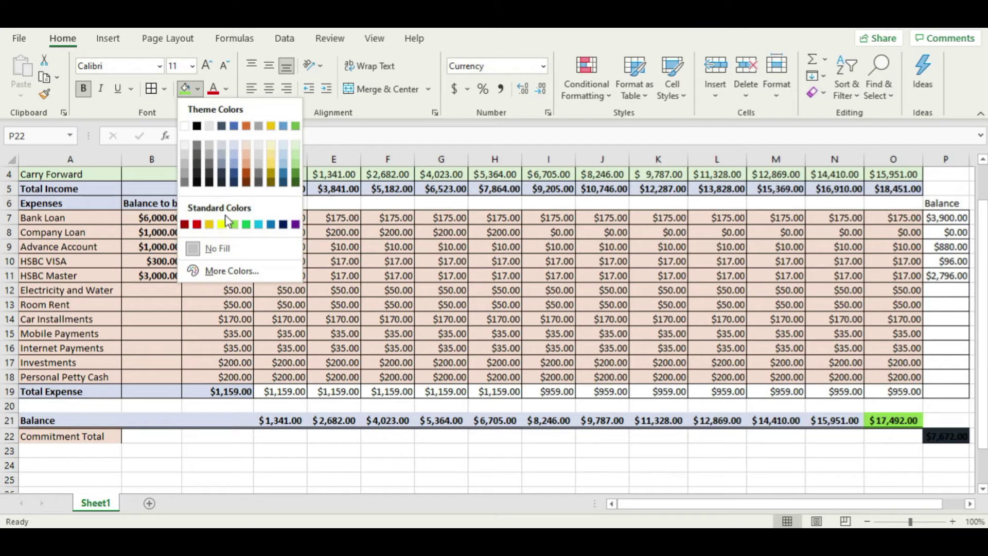
click(248, 172)
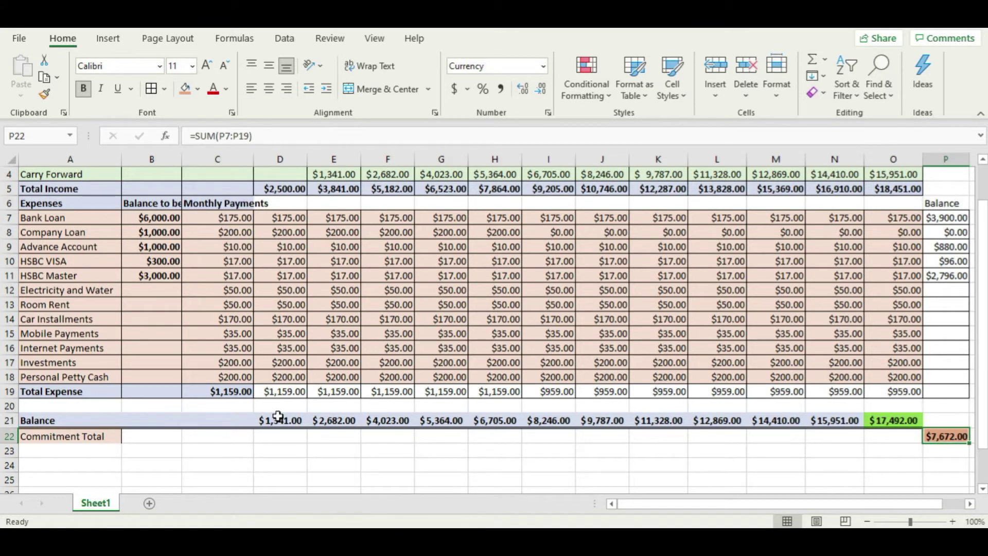
click(278, 436)
Apply a heavy bottom border to the Commitment Total label in A22 and its amount in P22
click(98, 439)
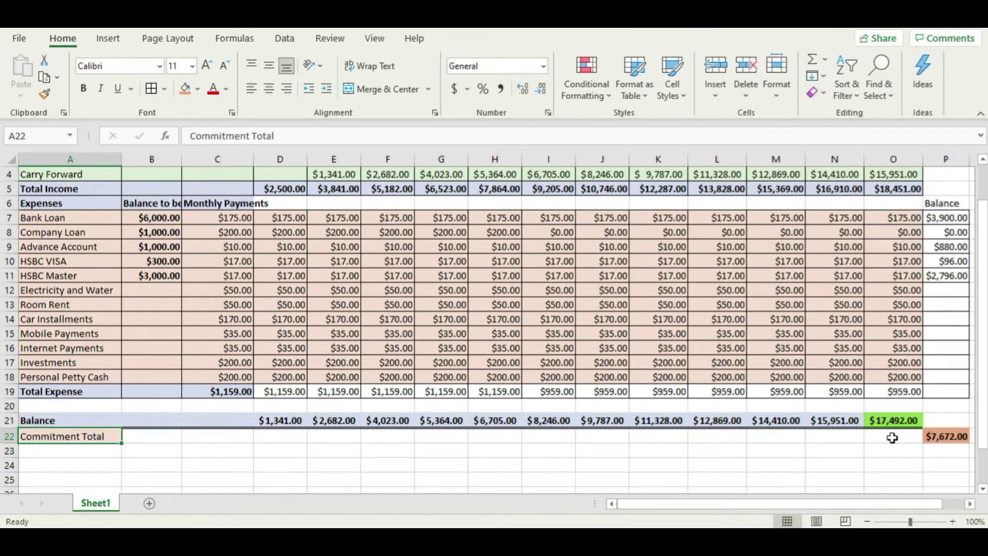
ctrl+click(949, 435)
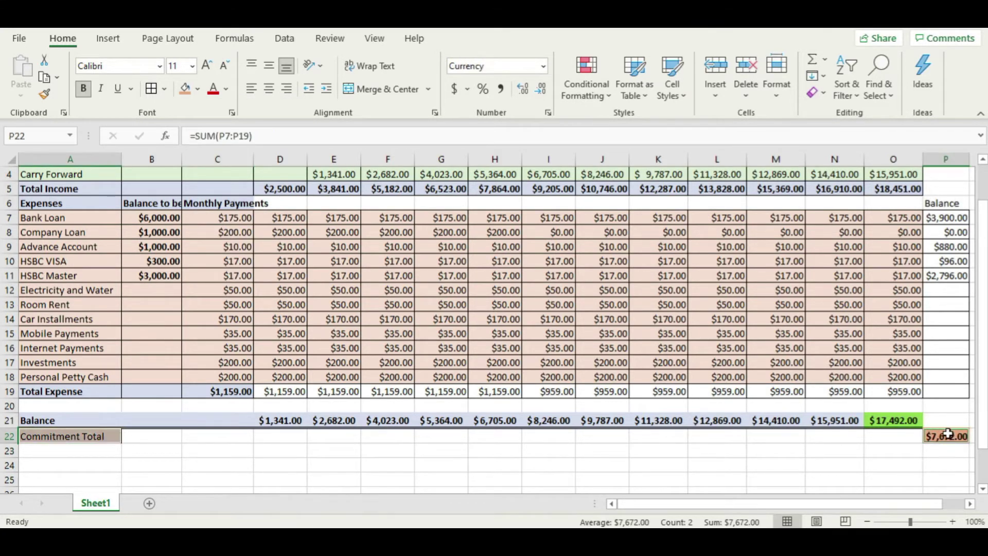
click(165, 90)
click(177, 295)
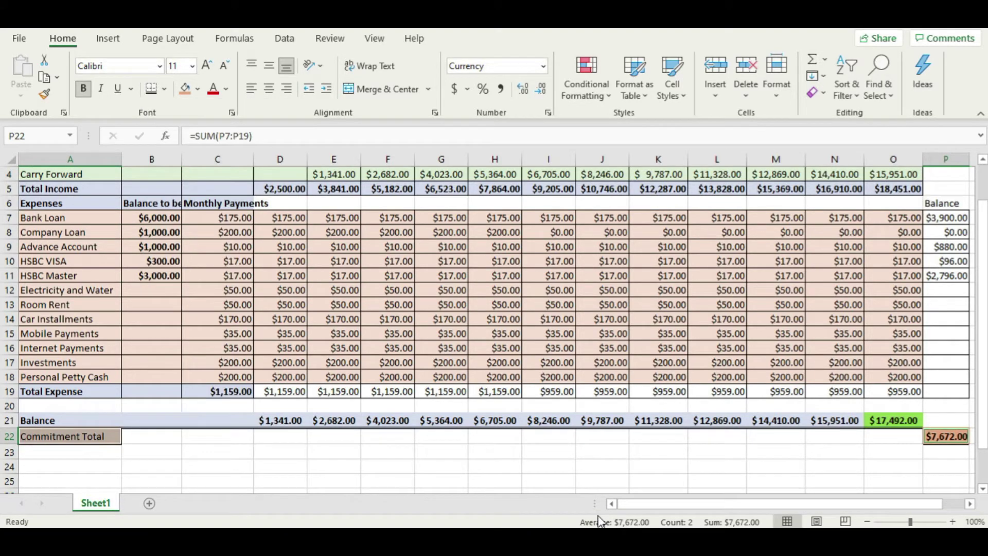
Enter the label Grand Total Remaining in A23, below Commitment Total
click(110, 452)
text(Grand T)
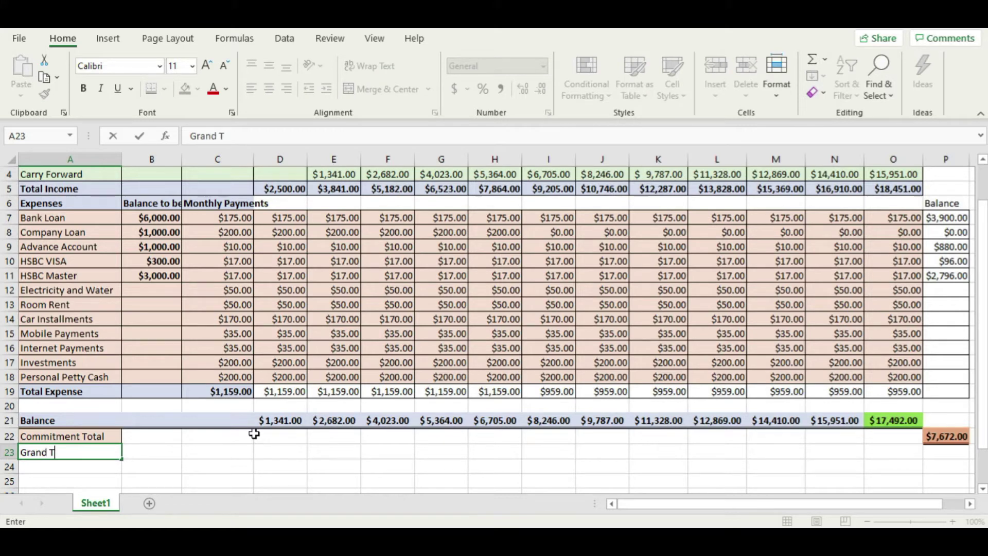
text(otal Remainings)
key(Tab)
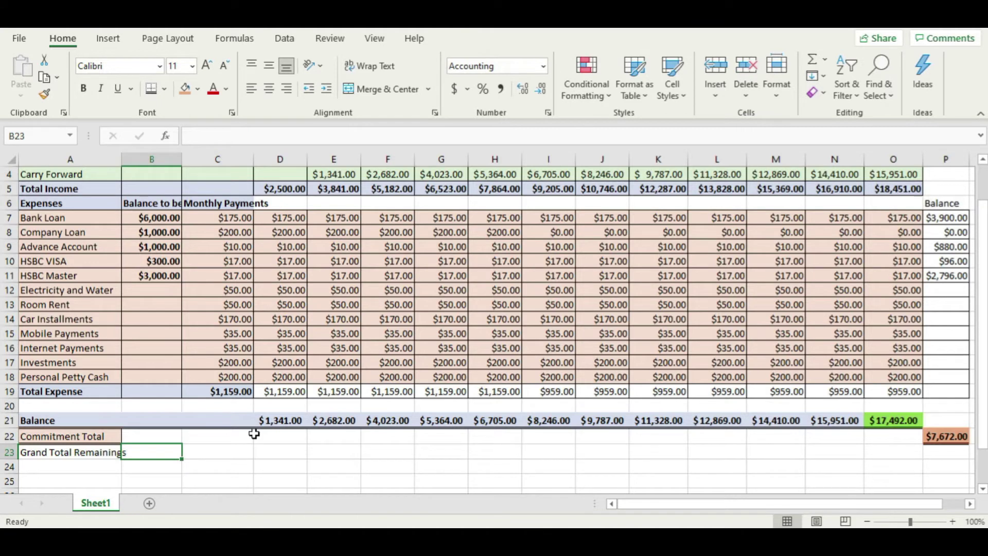
click(107, 448)
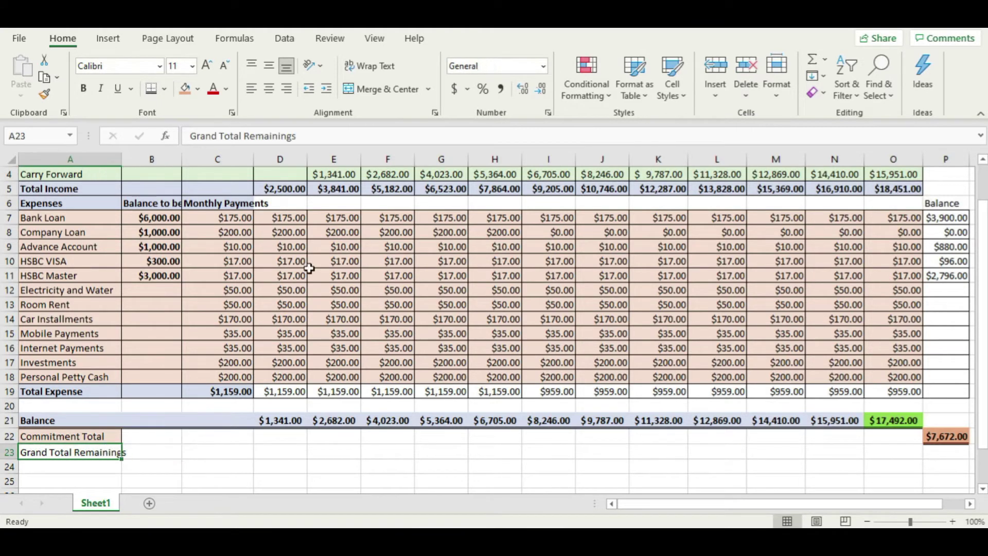
click(311, 137)
key(Tab)
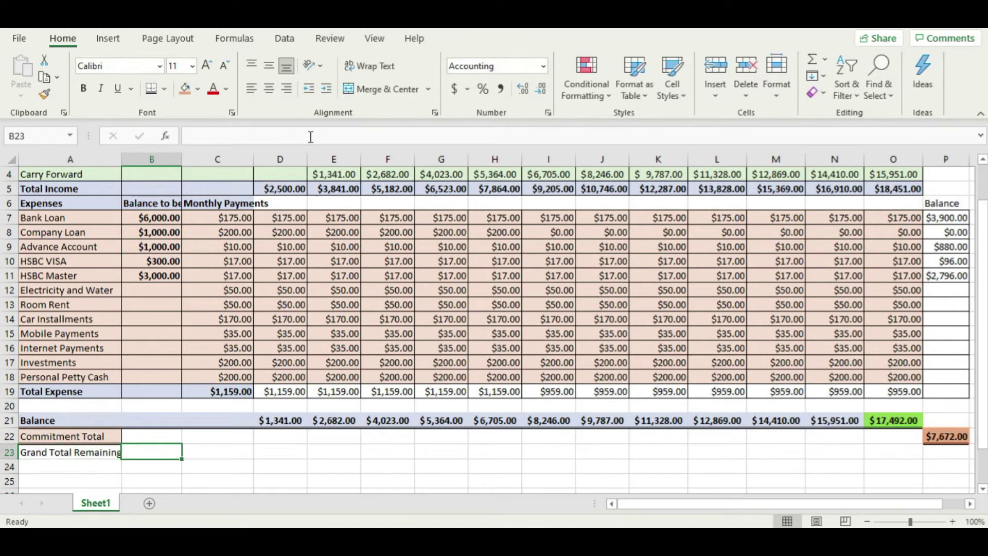
Enter =O21-P22 in P23 to subtract the commitment total from the December balance
click(941, 436)
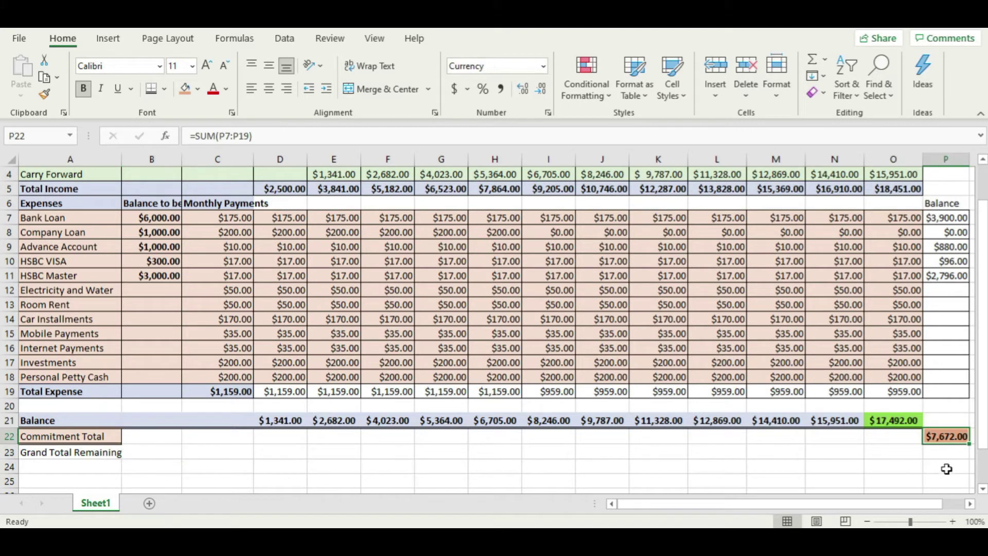
click(950, 451)
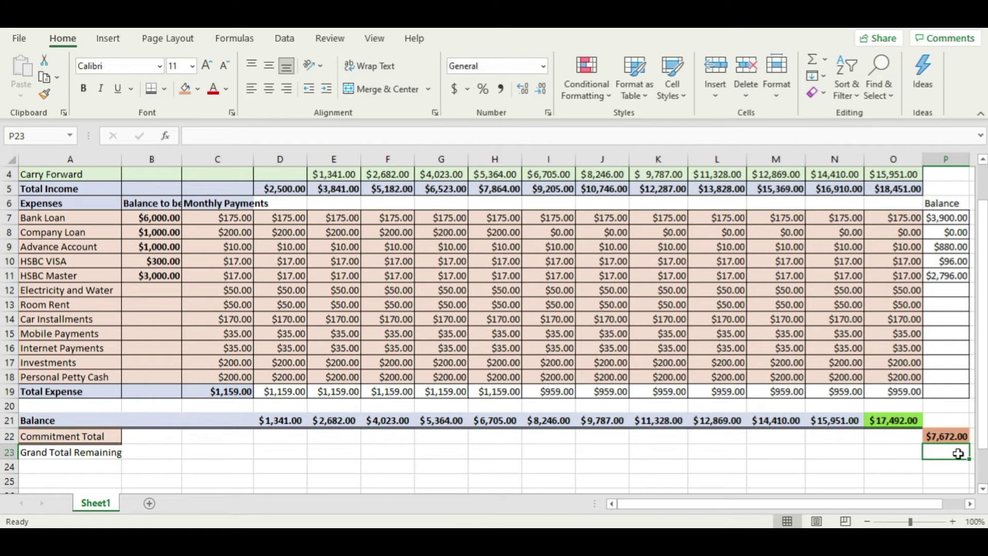
text(=)
key(Up)
key(Up)
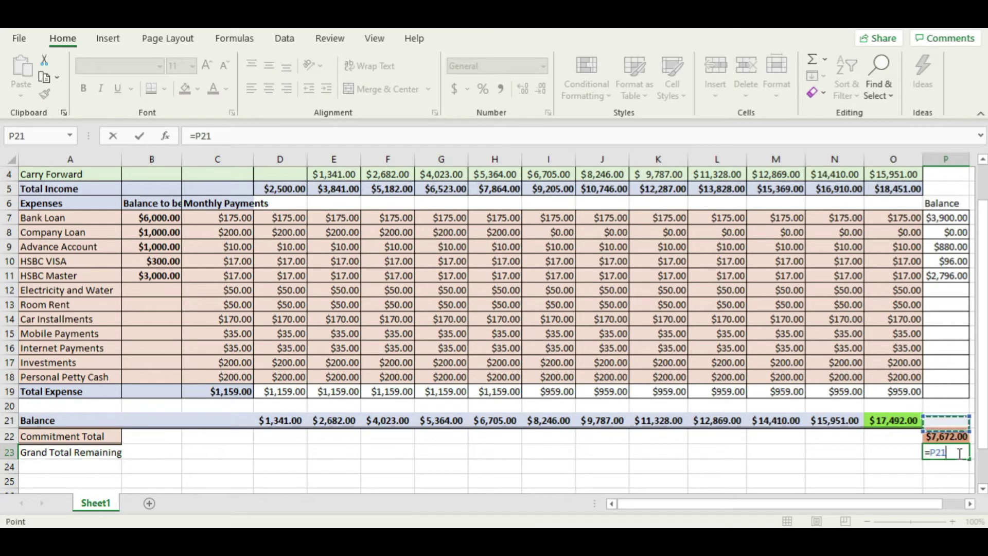
key(Left)
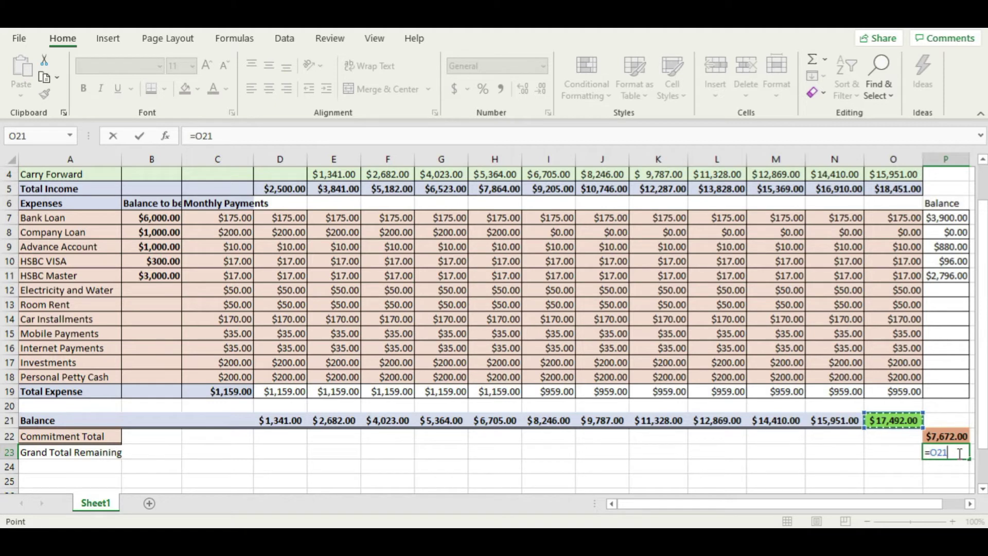
text(-)
key(Up)
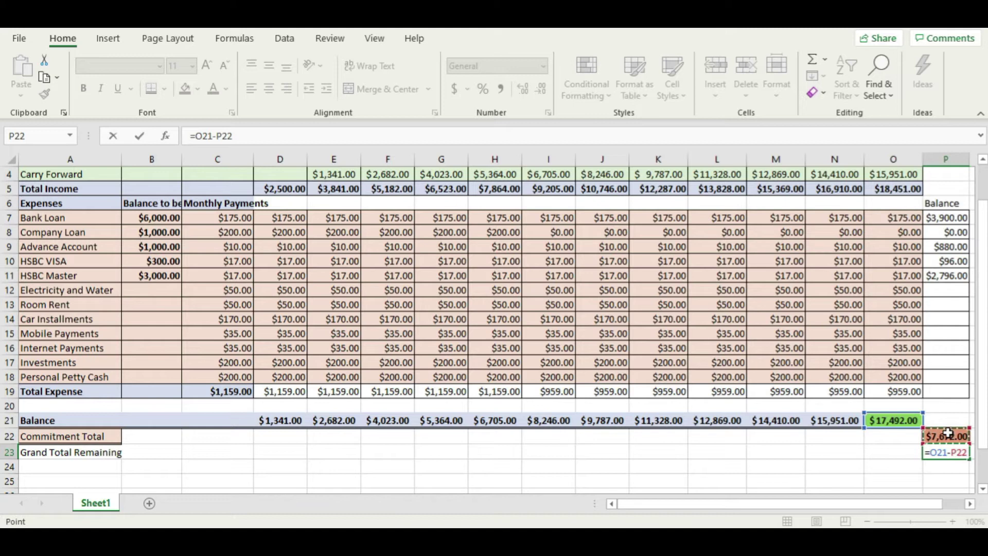
key(Return)
Narrow the Monthly Payments column C slightly so that column P fits fully in view
scroll(948, 434, right, 1)
click(827, 452)
drag(848, 503, 799, 507)
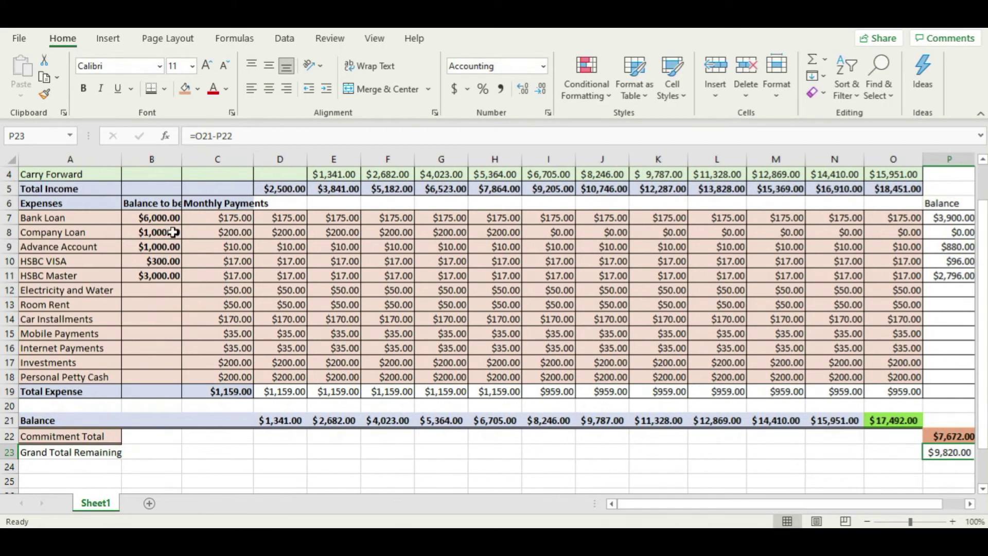
drag(254, 160, 240, 160)
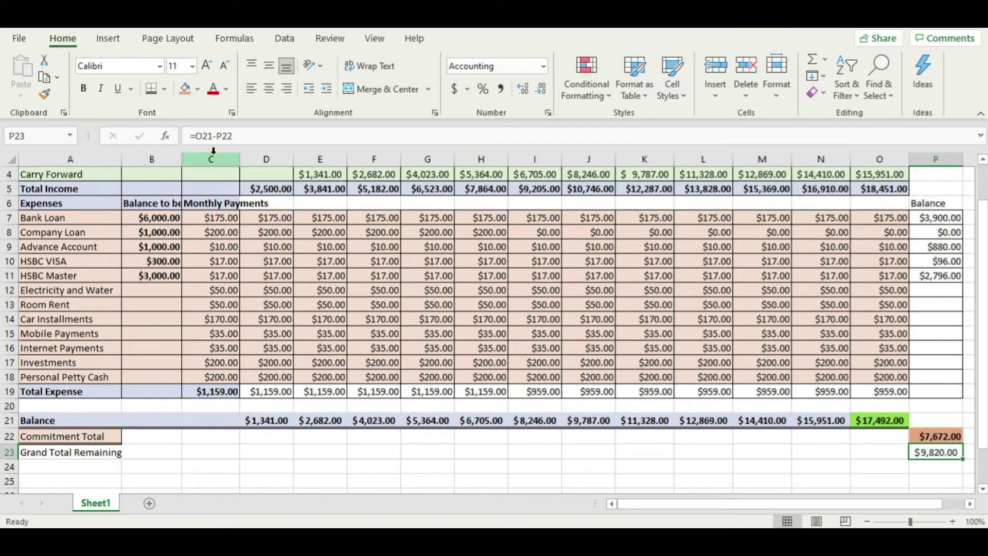
Give the grand total amount in P23 a standard Green fill and a heavy bottom border
click(198, 88)
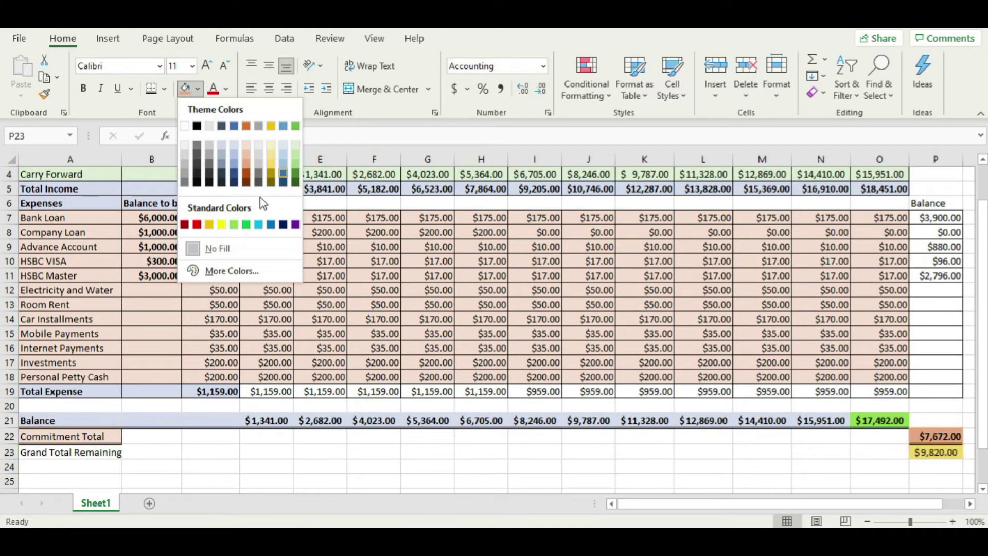
click(246, 225)
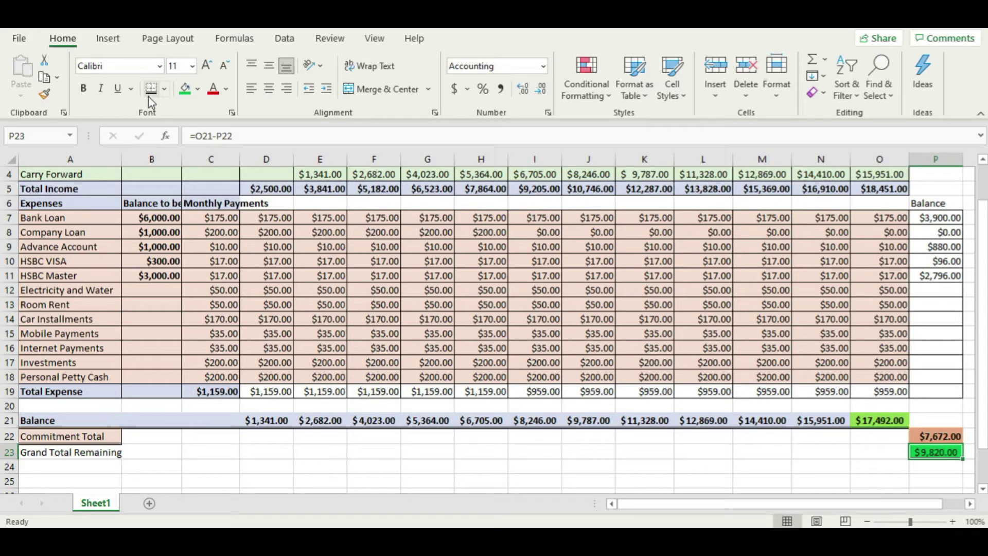
click(780, 484)
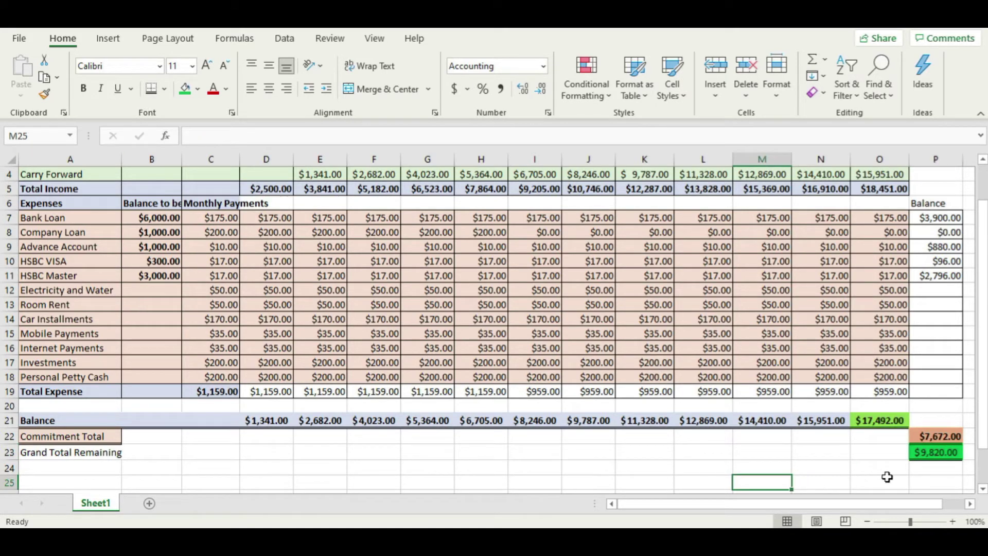
Extend the green fill and heavy bottom border across the whole Grand Total Remaining row, A23:P23
click(927, 452)
drag(927, 452, 77, 425)
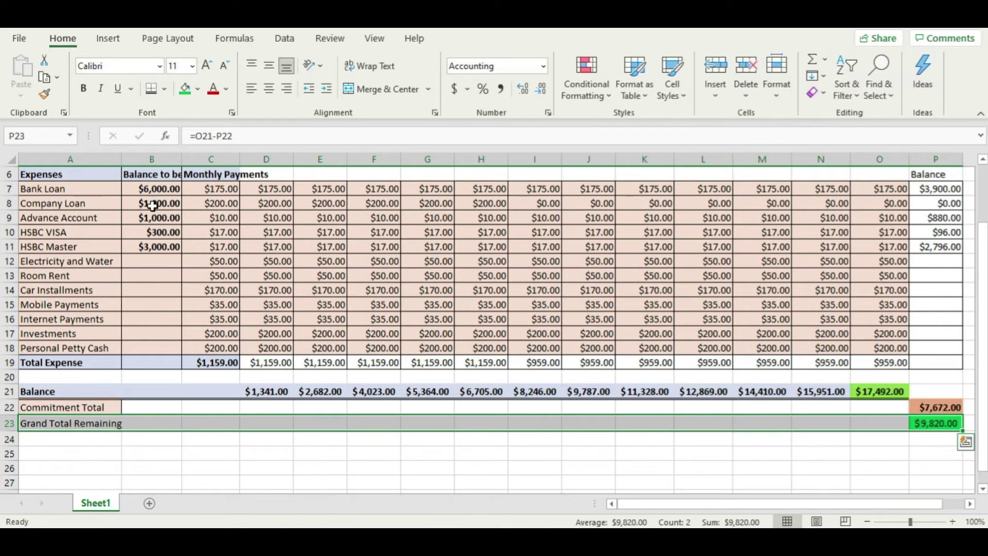
click(187, 94)
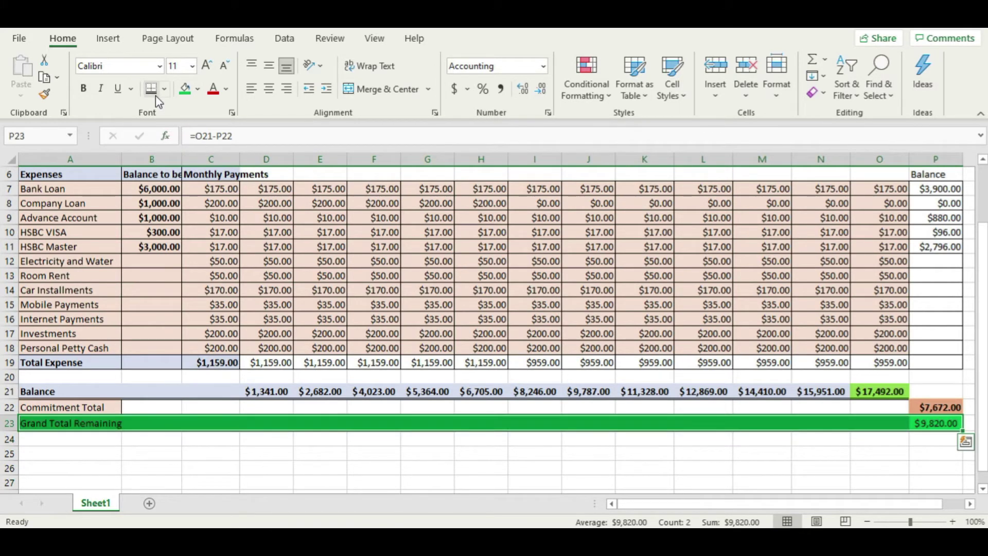
click(692, 439)
click(936, 423)
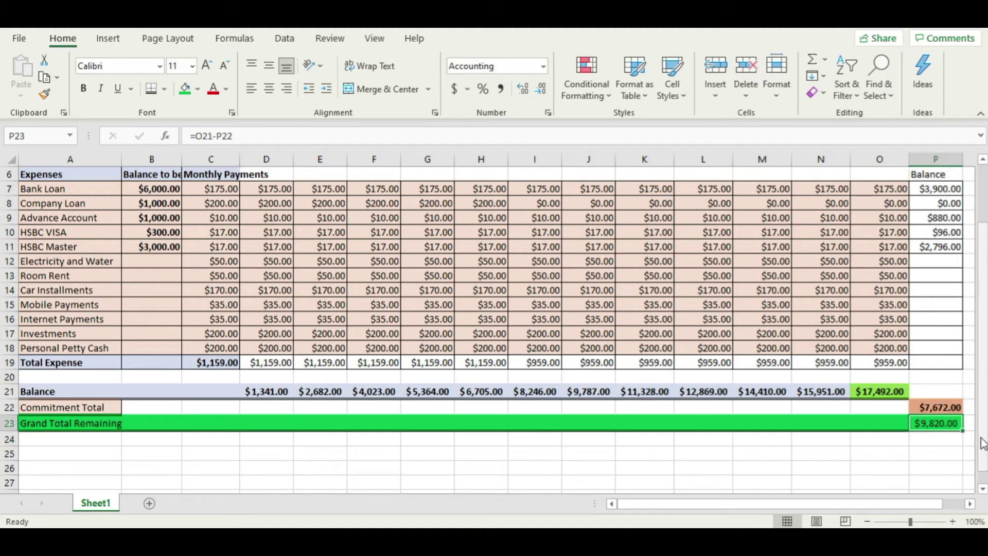
Delete the empty row 20 between the Total Expense and Balance rows
click(829, 467)
scroll(829, 467, up, 1)
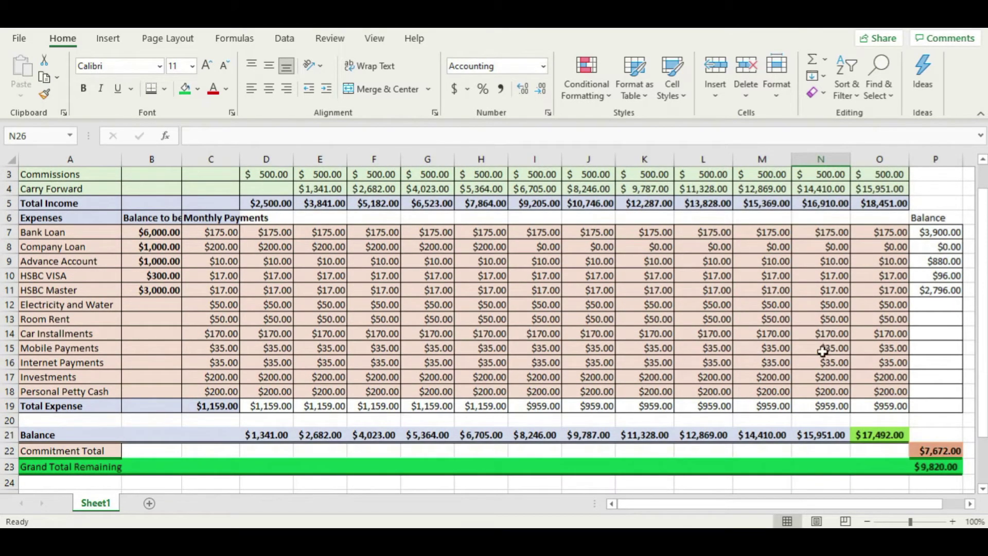
scroll(401, 372, up, 1)
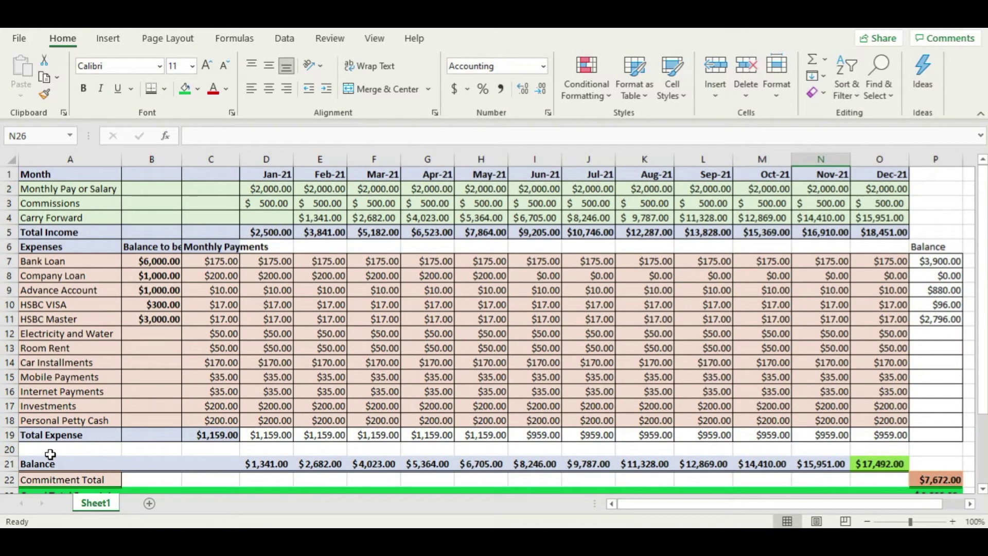
right_click(11, 454)
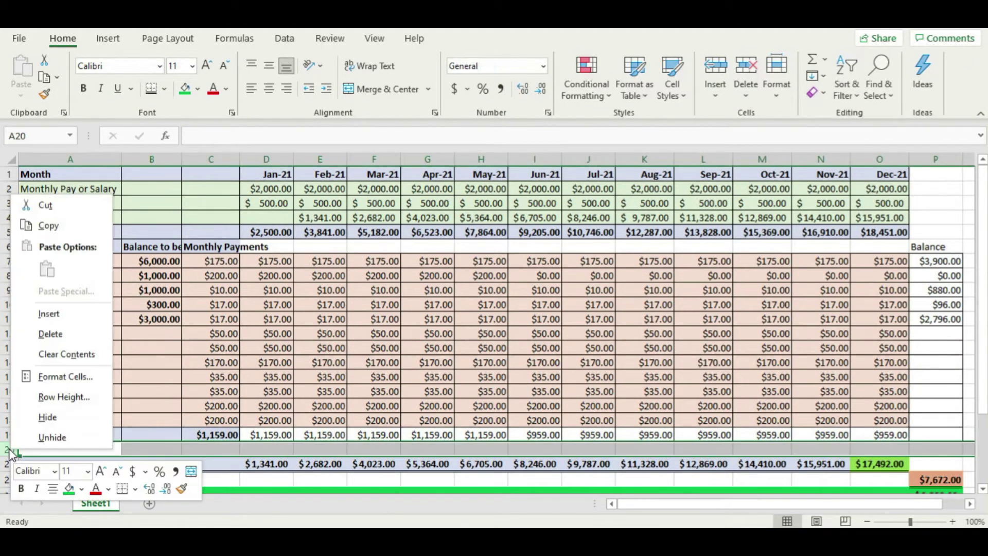
click(42, 335)
click(374, 319)
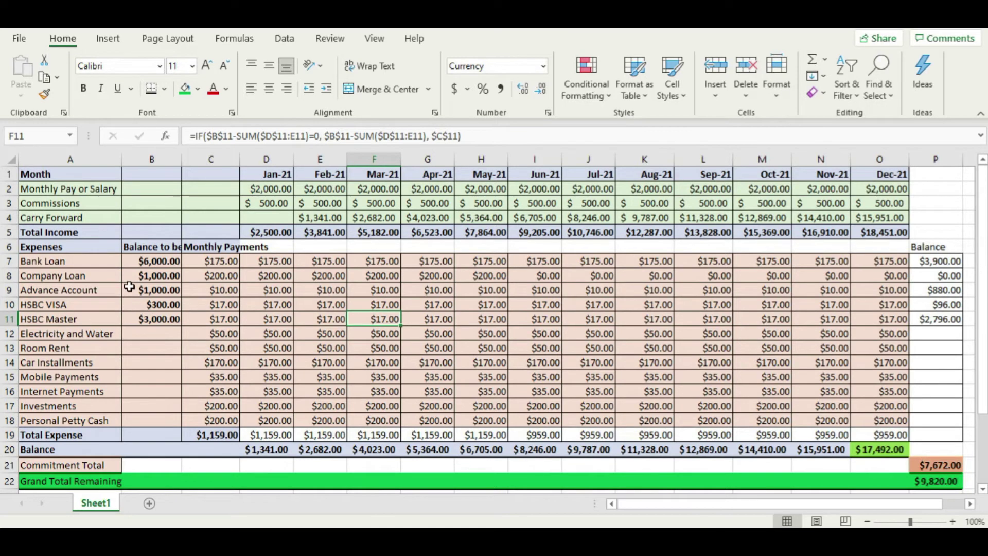
Review the starting debt amounts in B7:B9 and the formulas in P11, D20 and D11
click(145, 264)
click(151, 291)
click(159, 274)
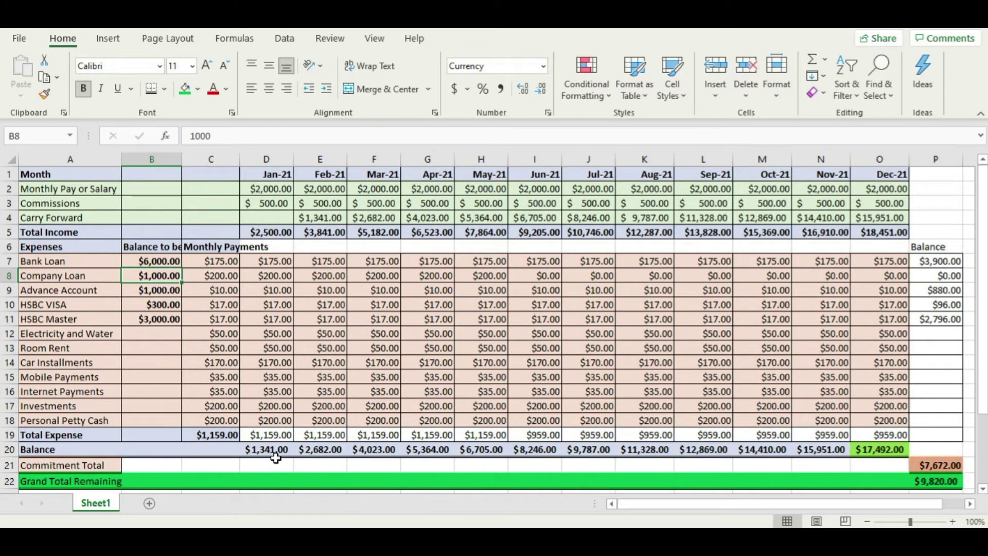
click(944, 320)
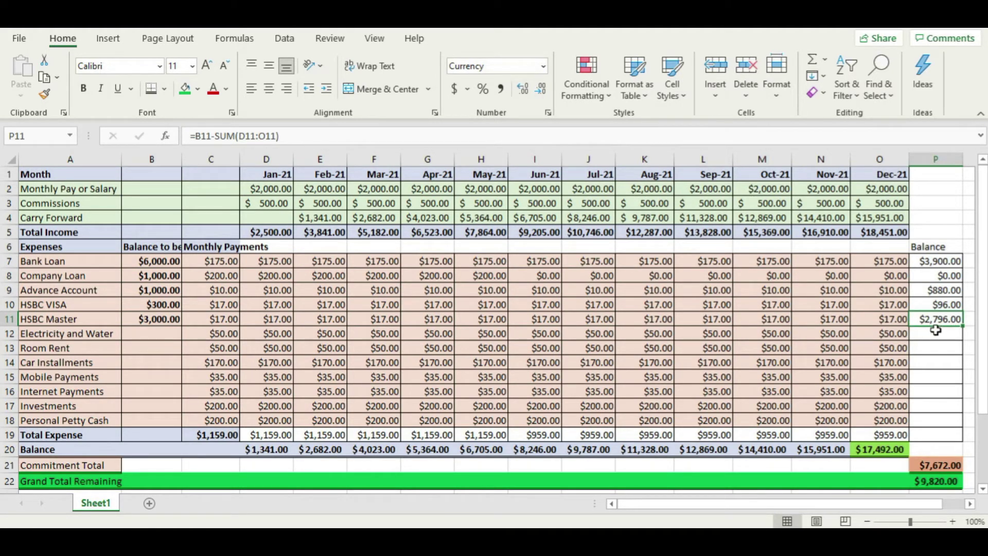
click(281, 457)
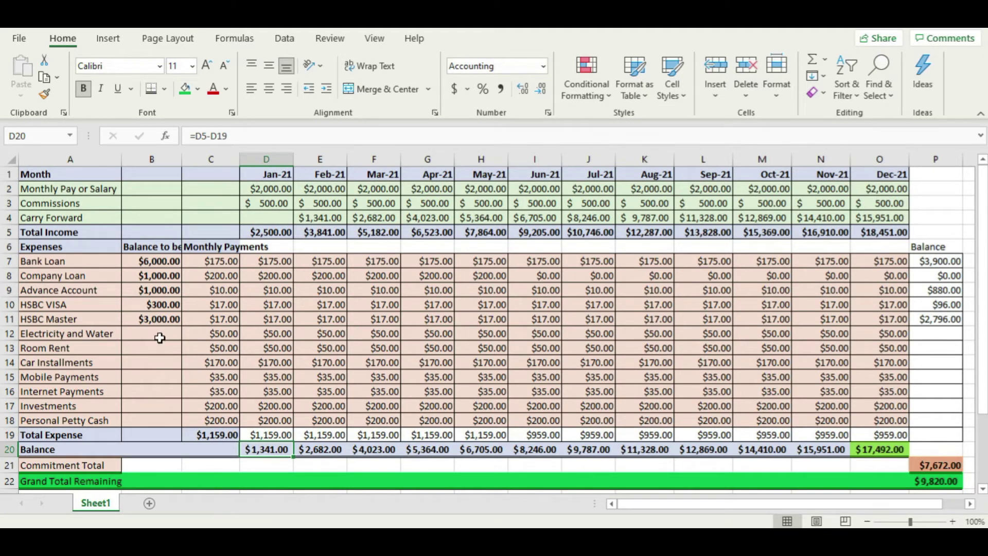
click(269, 317)
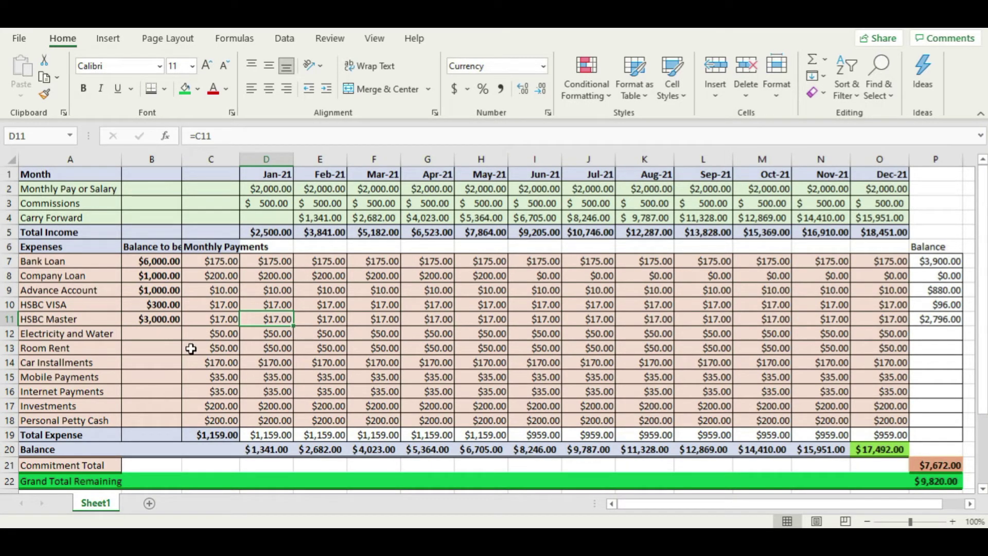
Try HSBC Master monthly payments of 100 and 200 in C11
click(206, 320)
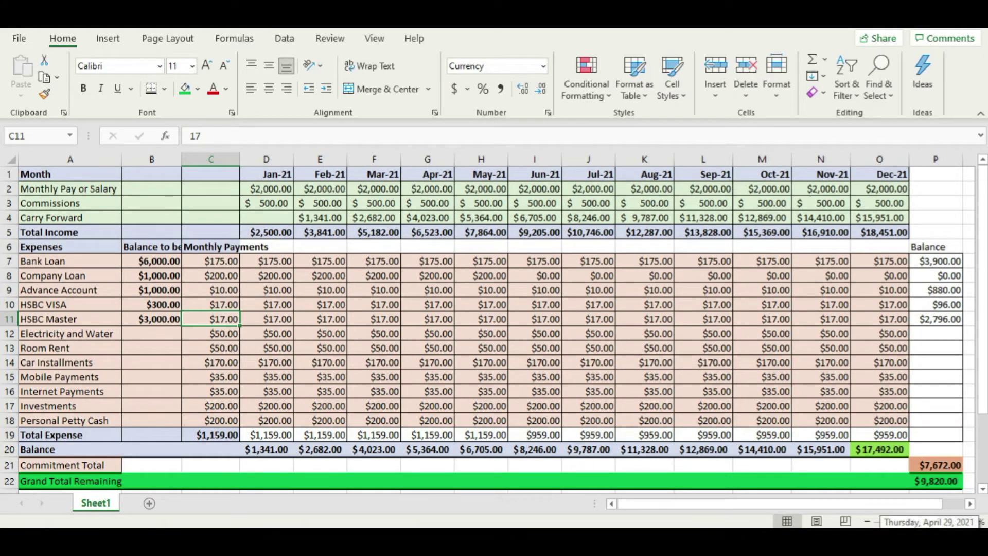
text(100)
key(Return)
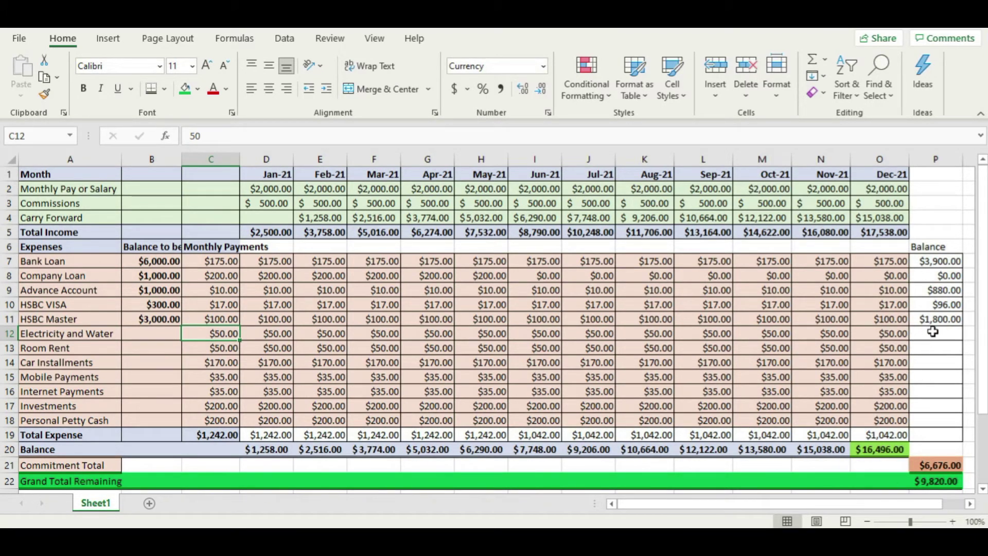
click(222, 319)
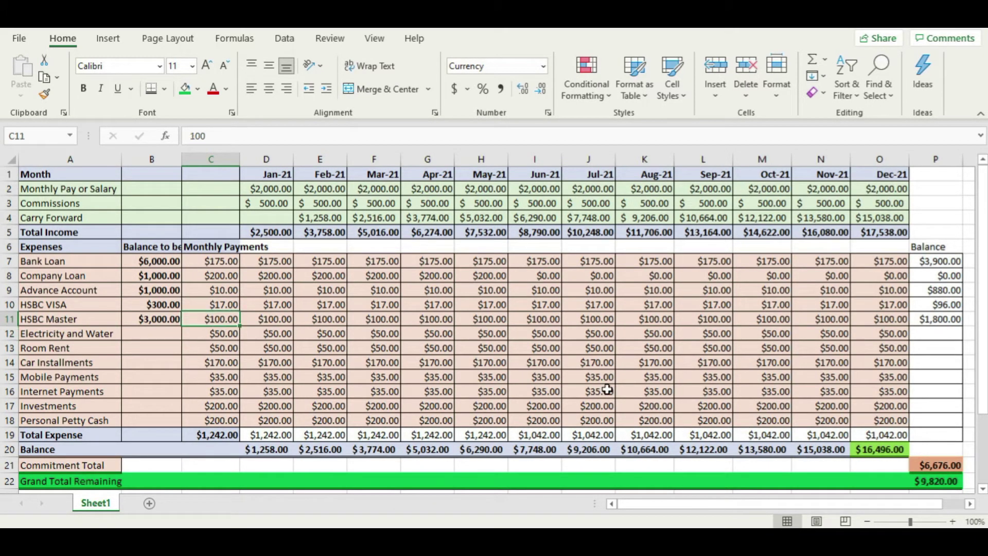
text(200)
key(Return)
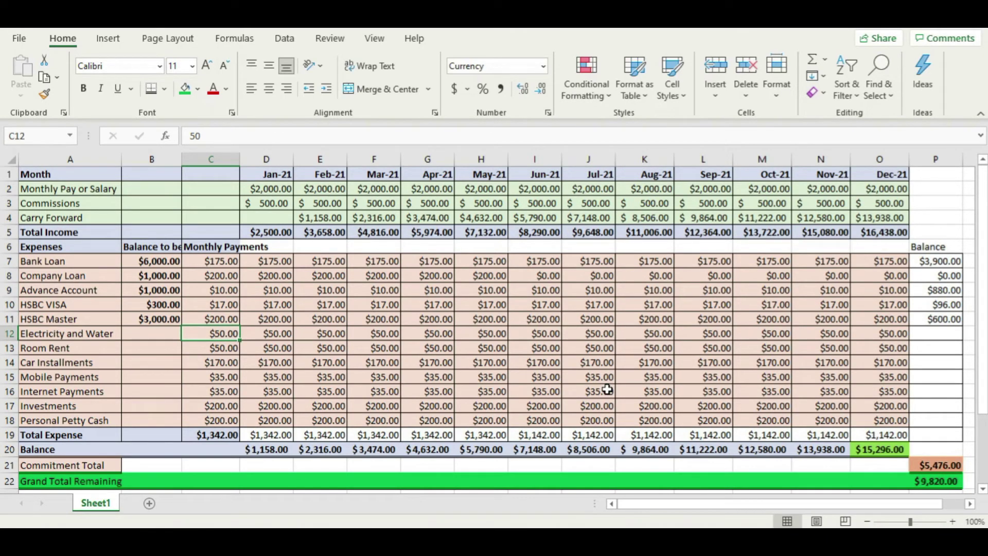
Try HSBC Master monthly payments of 300 and 400 in C11
click(214, 319)
text(300)
key(Return)
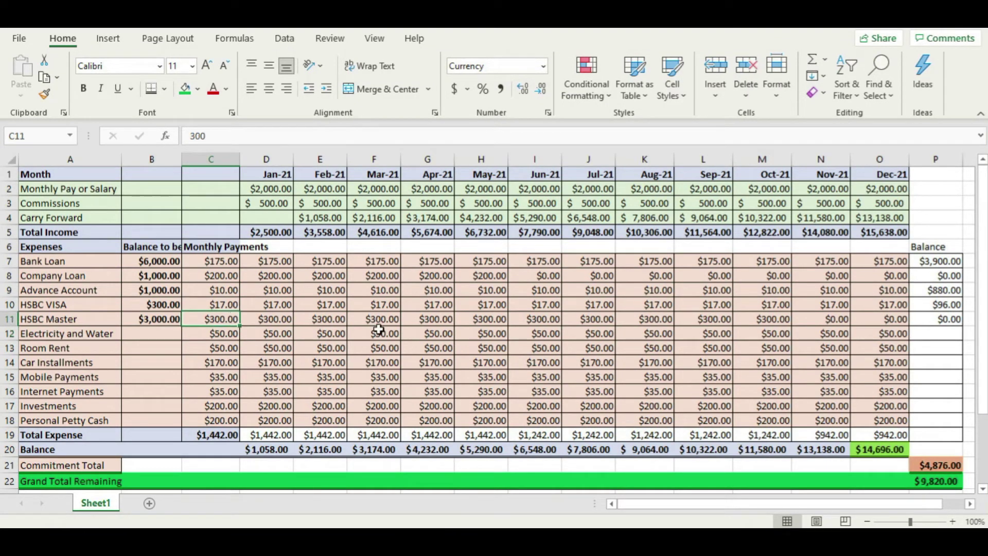
text(4)
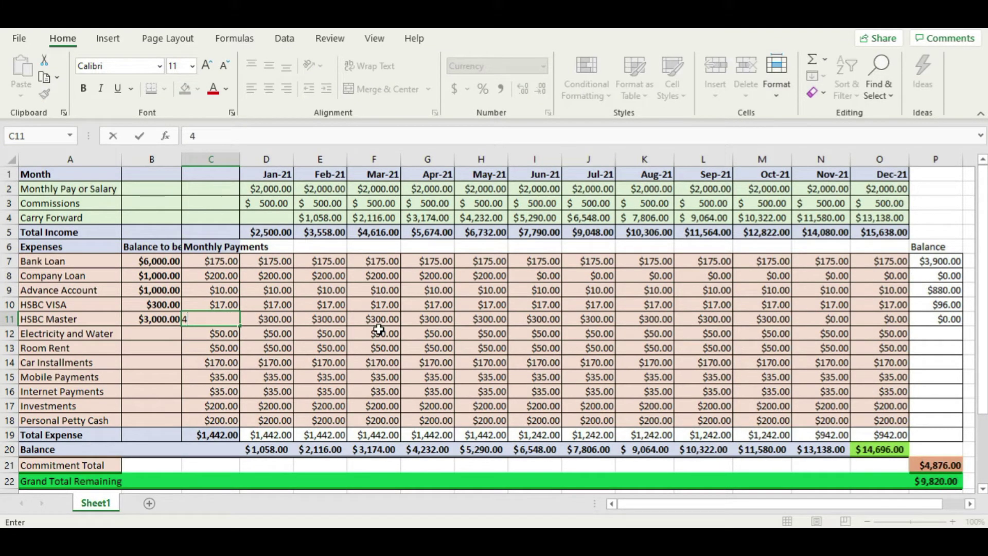
key(Return)
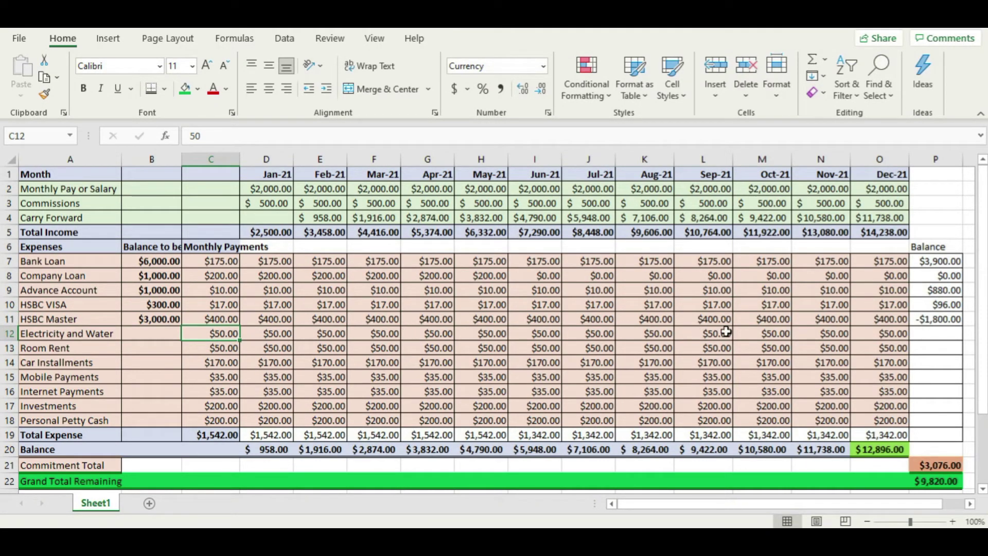
Set the HSBC Master monthly payment in C11 back to 300 and check the October and September payment formulas
click(225, 318)
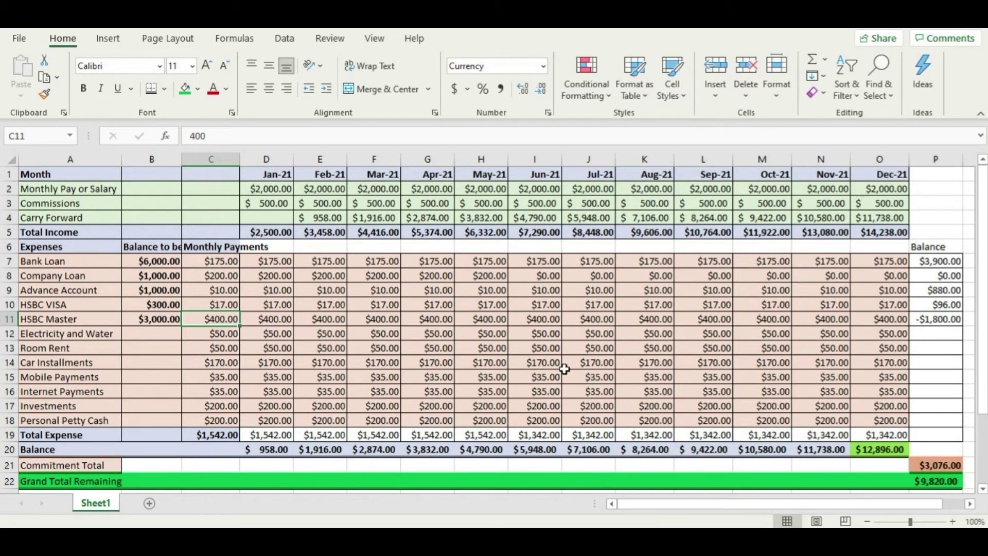
text(300)
key(Return)
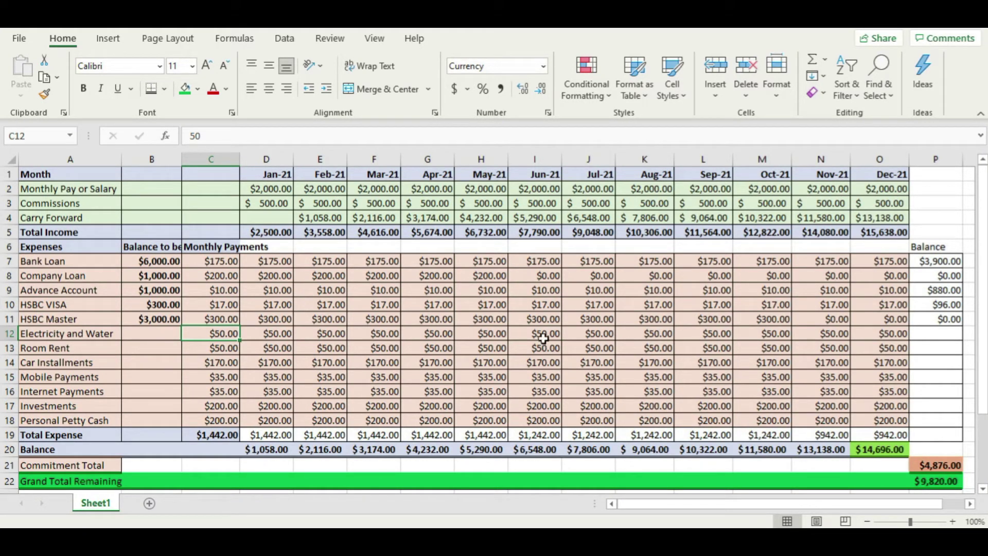
click(751, 317)
click(696, 323)
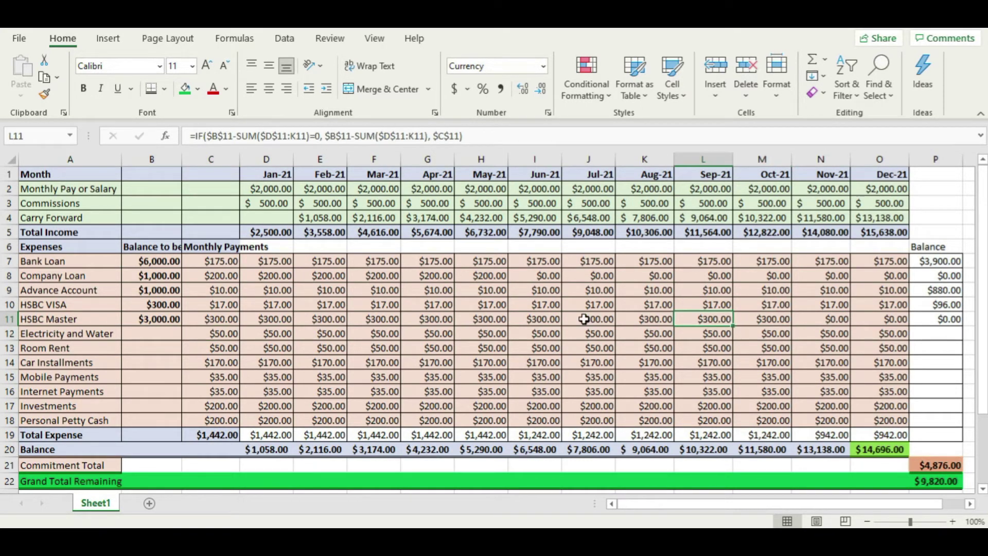
Set the HSBC Master monthly payment in C11 to 400 again
click(218, 319)
text(400)
key(Return)
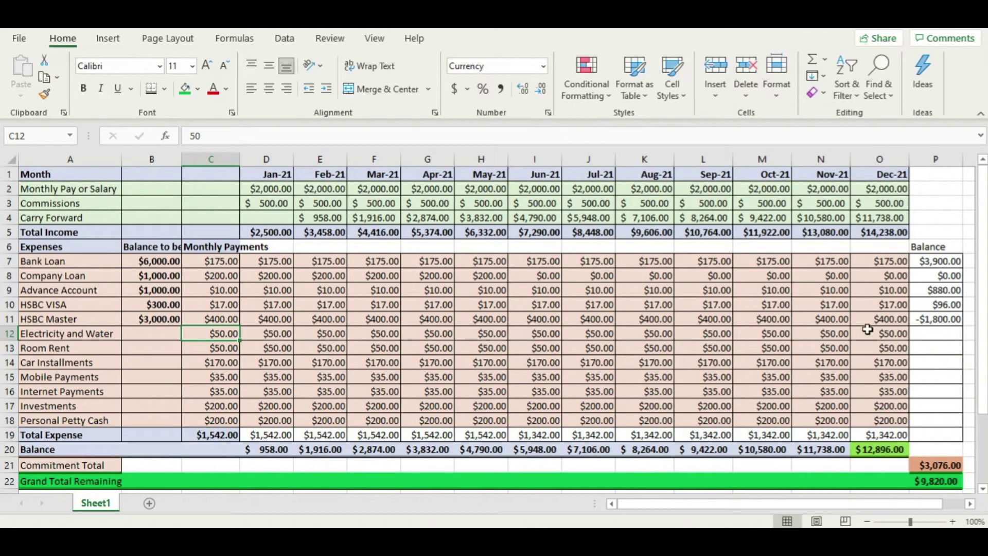
Examine the HSBC Master payment formulas across row 11, including the full February IF formula in E11
click(419, 320)
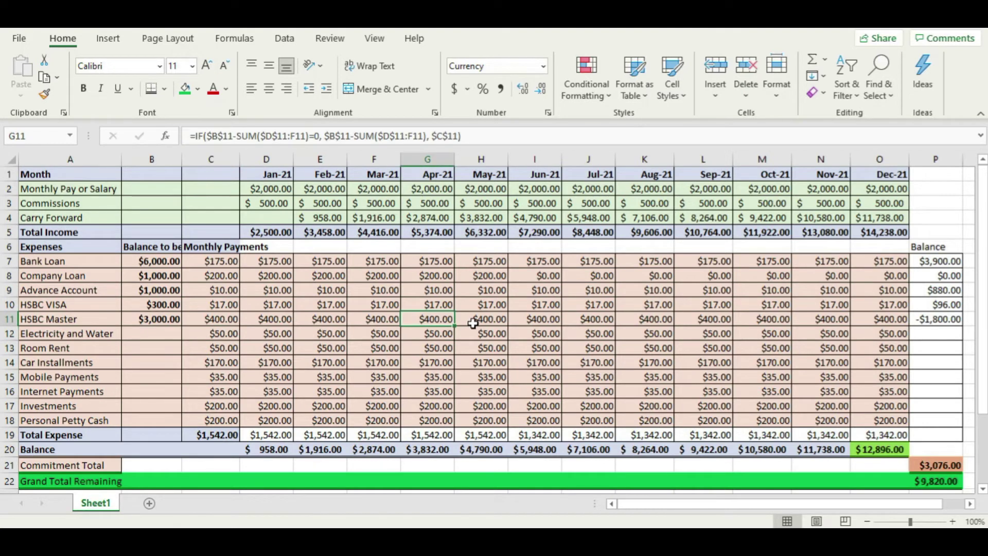
click(475, 323)
click(569, 324)
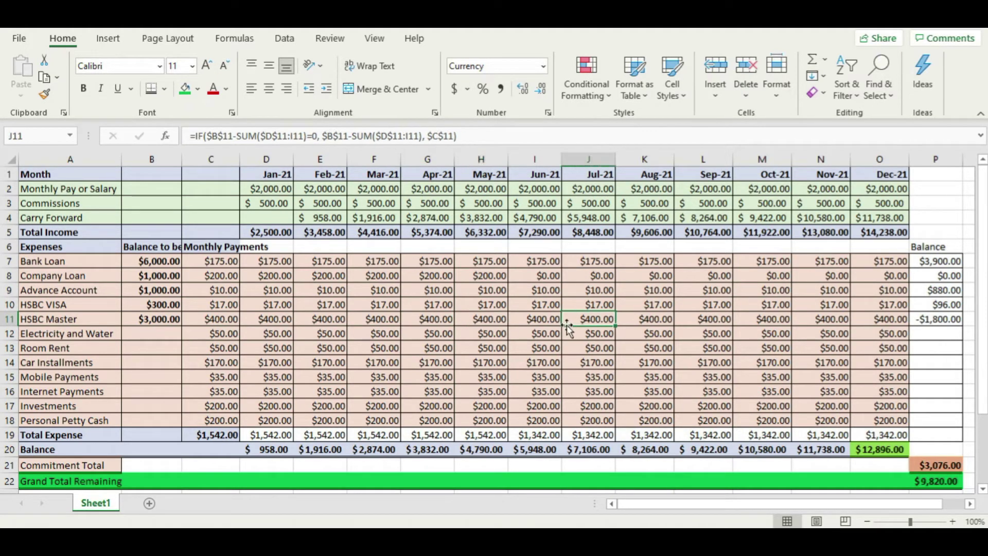
click(256, 320)
click(225, 316)
click(280, 319)
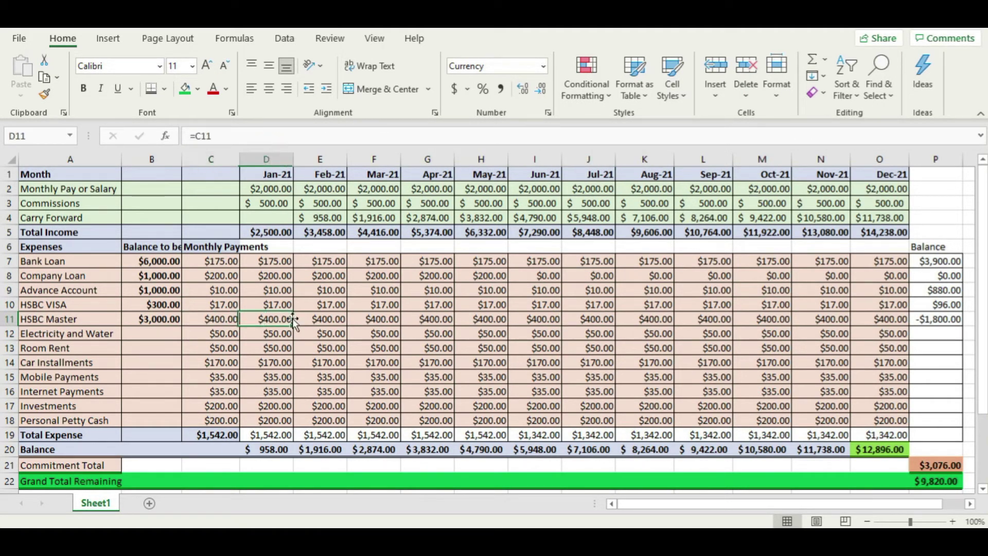
click(311, 315)
double_click(311, 315)
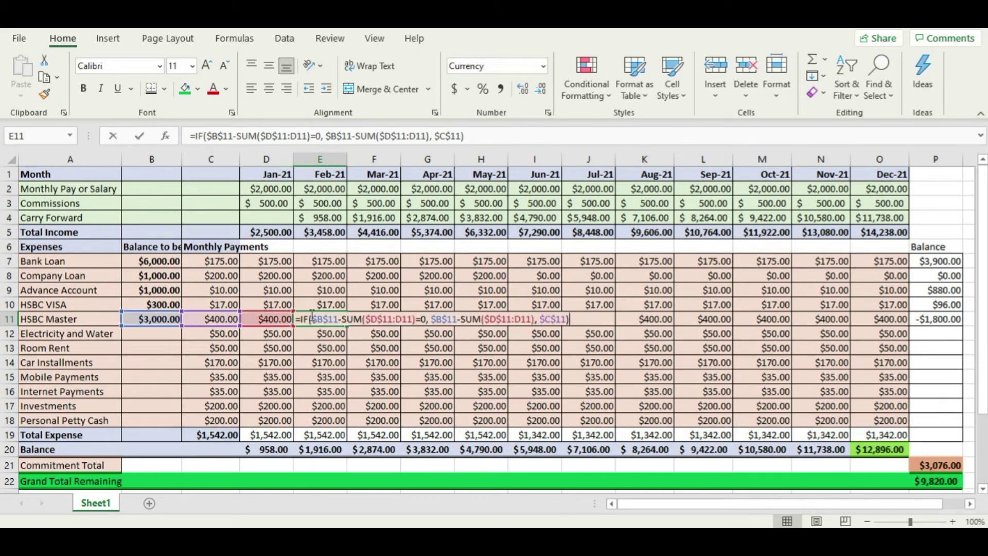
key(Return)
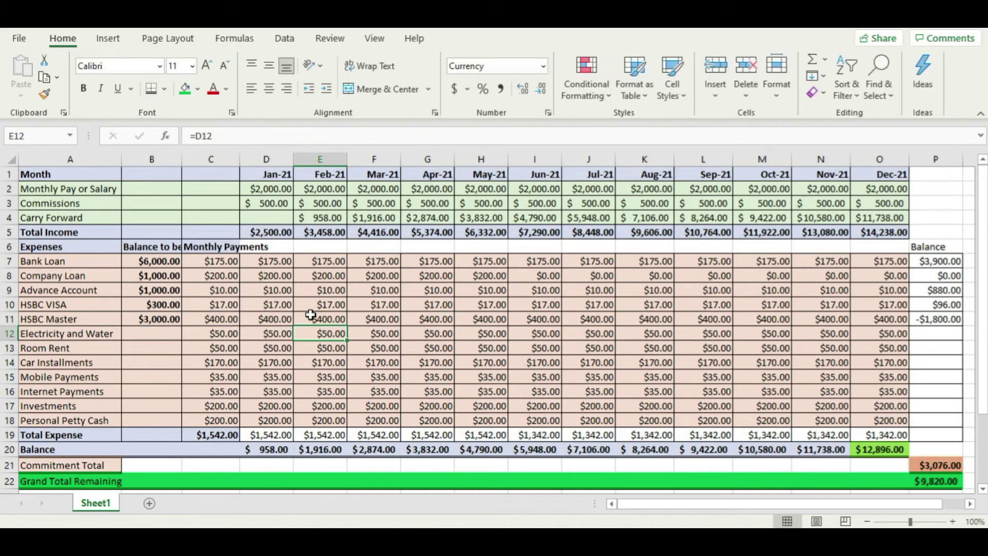
click(692, 315)
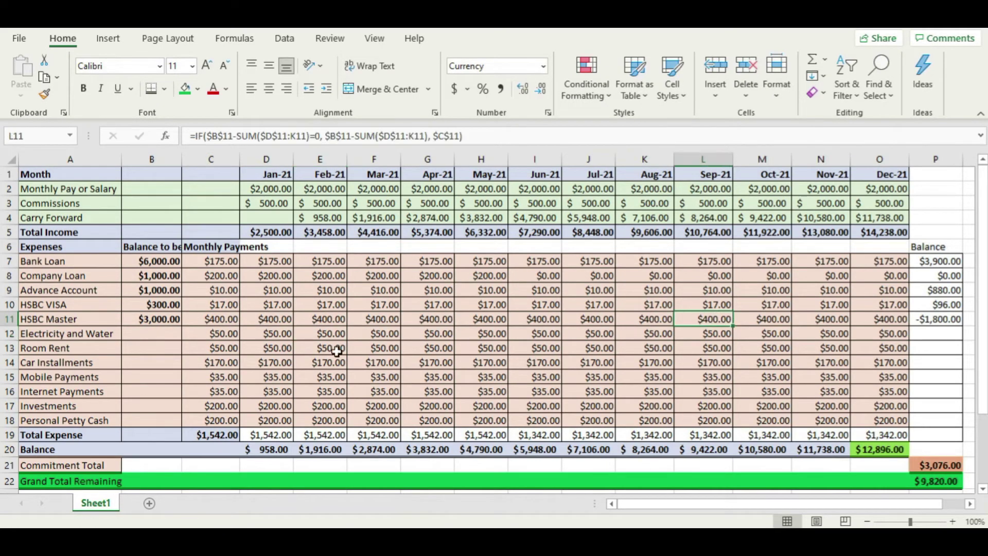
Return the HSBC Master monthly payment in C11 to 300 and check the November and December payment formulas
click(215, 315)
text(300)
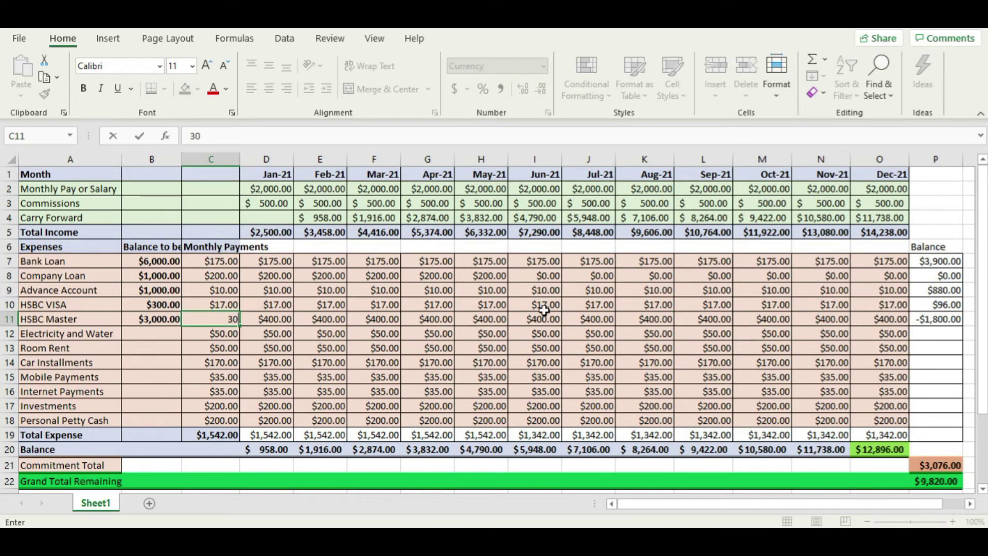
key(Return)
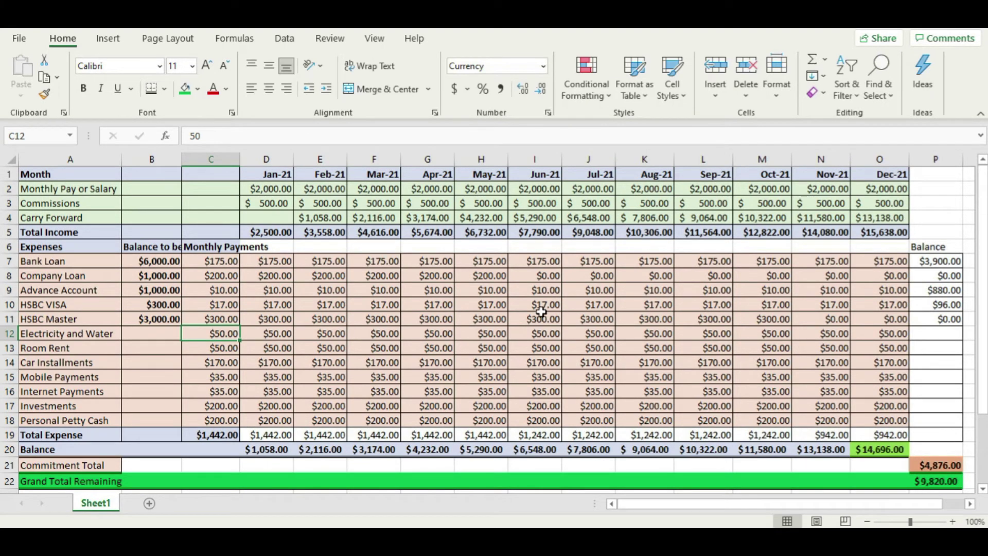
click(809, 318)
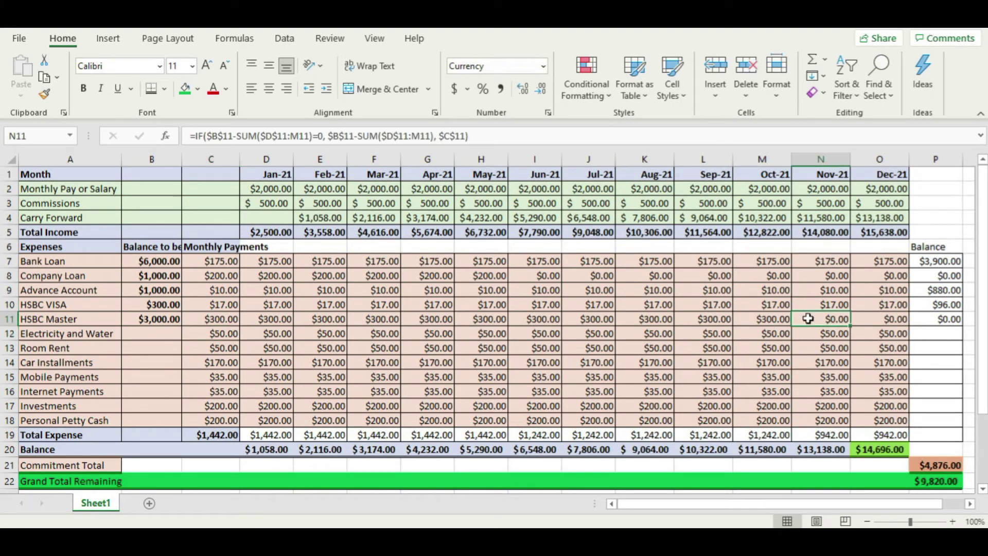
click(881, 321)
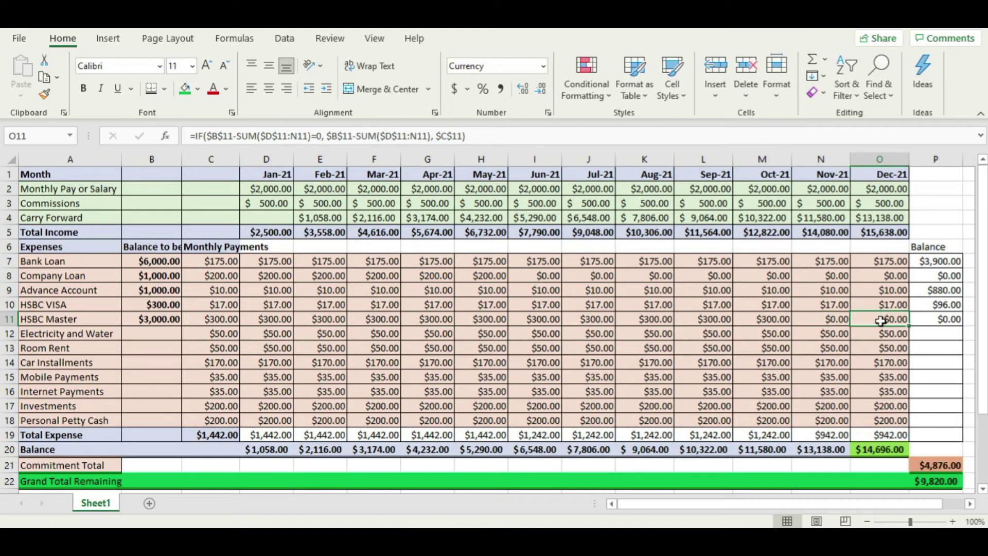
click(847, 321)
click(882, 318)
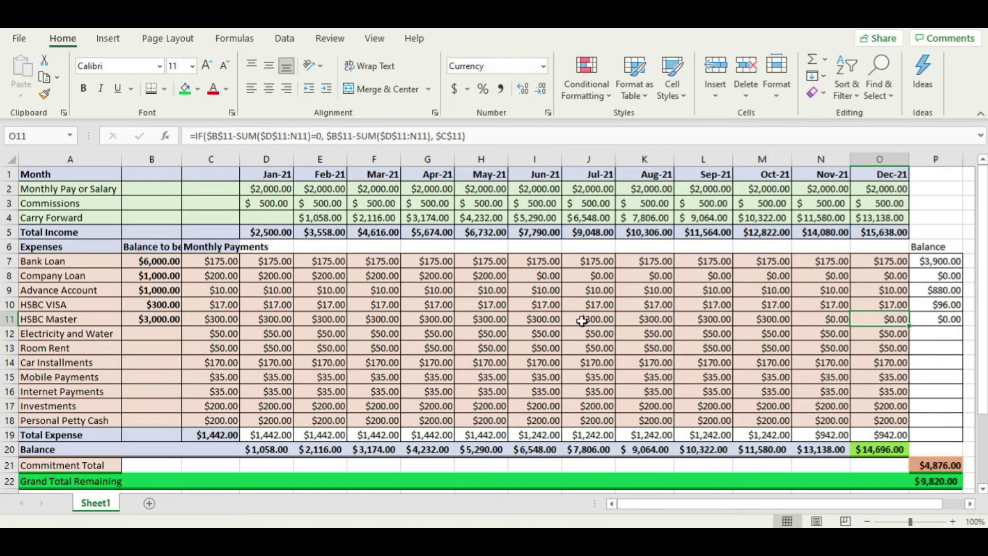
Set the HSBC Master monthly payment in C11 to 400
click(232, 319)
text(400)
key(Return)
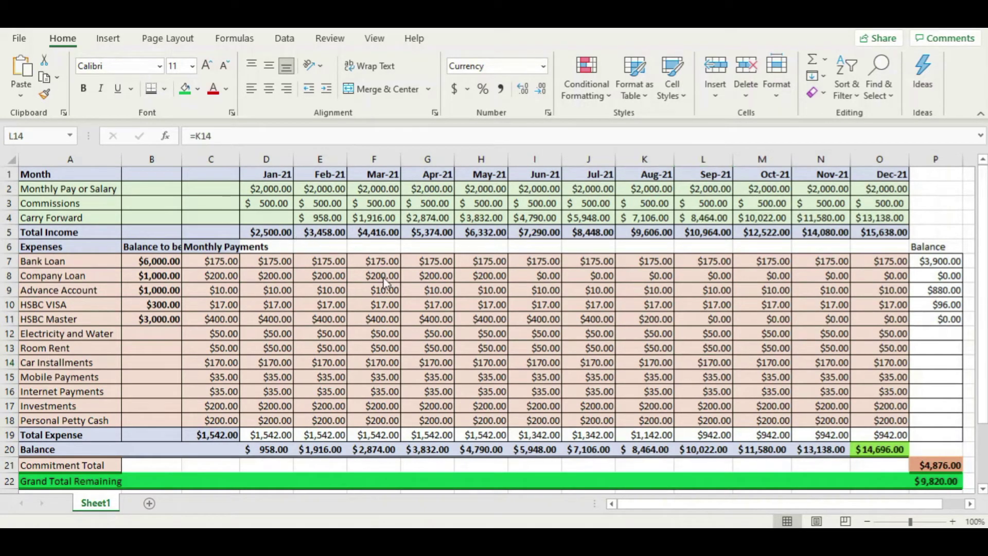
Check the MIN-based IF payment formulas for Company Loan in F8, Bank Loan in E7 and HSBC Master in L11
click(541, 347)
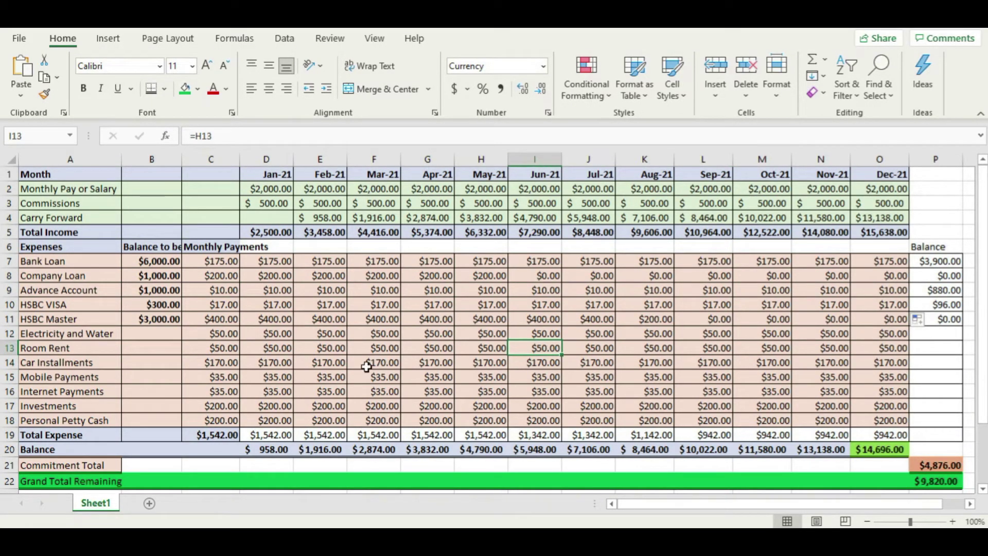
click(380, 279)
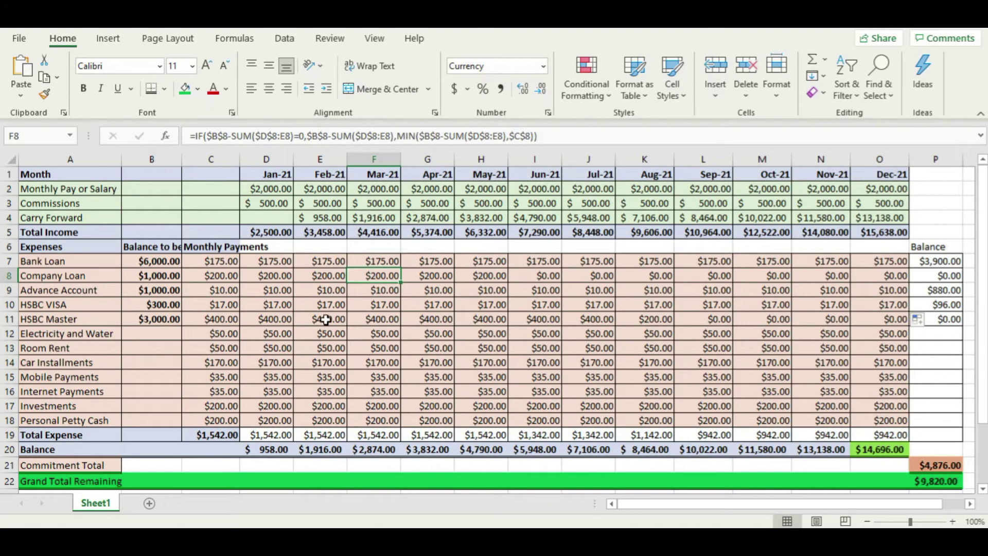
click(316, 265)
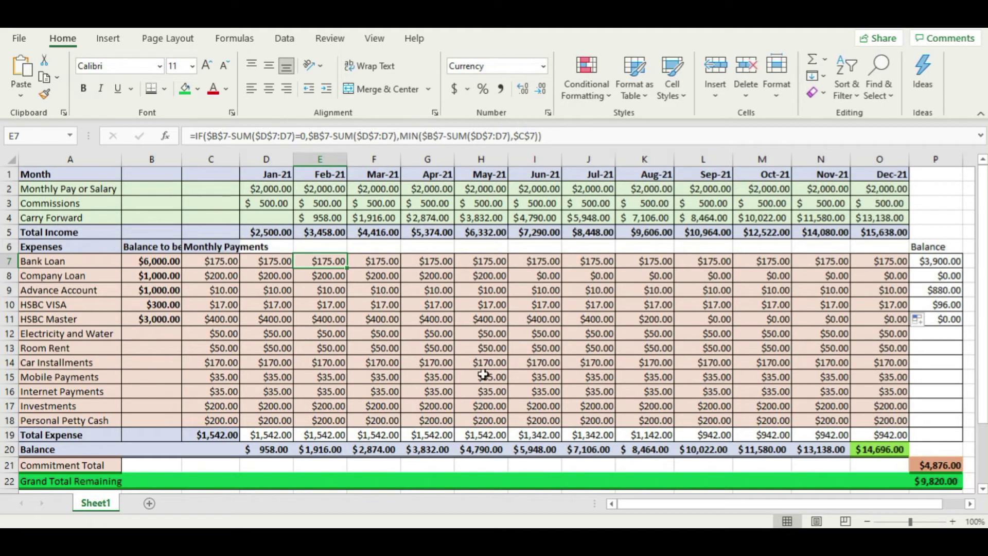
click(696, 320)
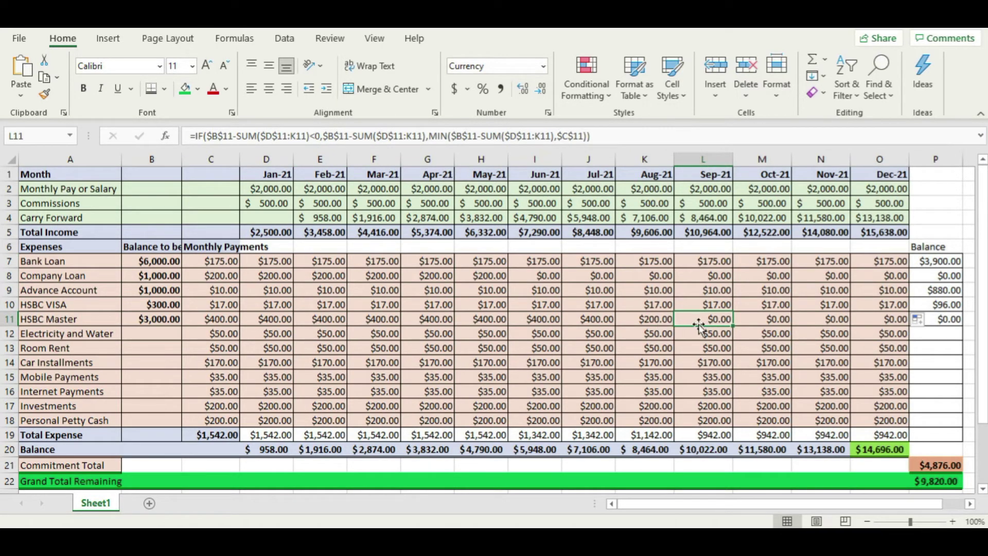
Check the HSBC Master August payment formula in K11 against the January to July payments in D11:J11, plus Car Installments formulas in row 14
click(651, 323)
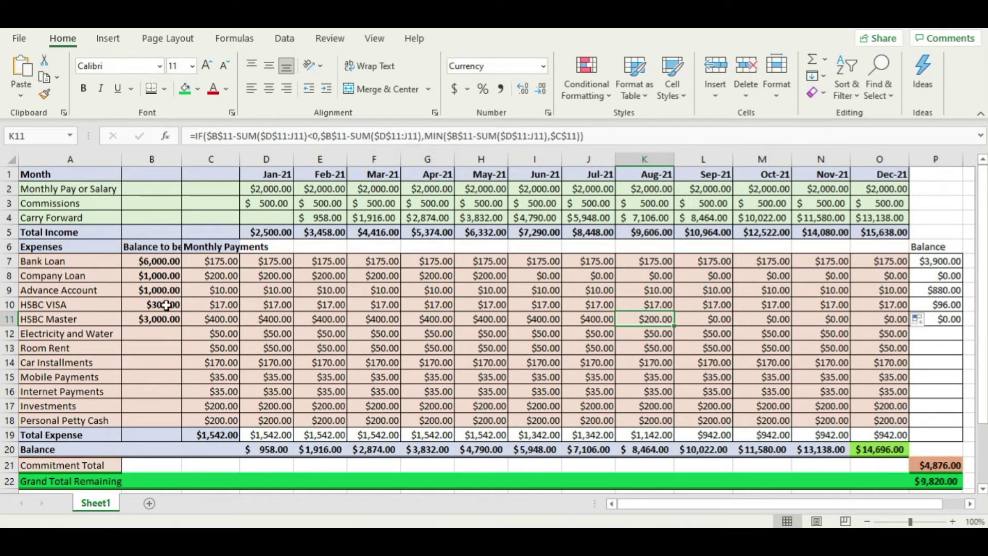
drag(257, 320, 577, 315)
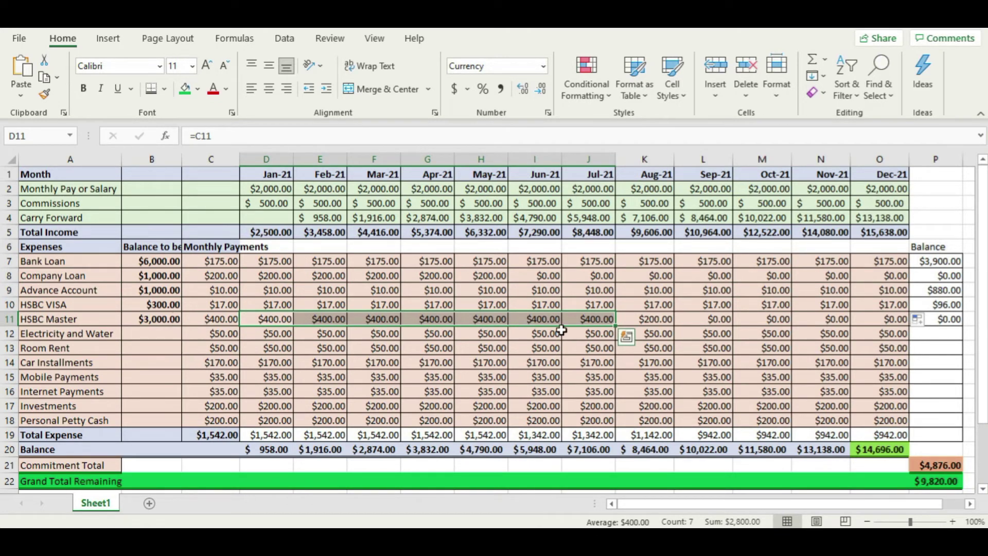
click(634, 318)
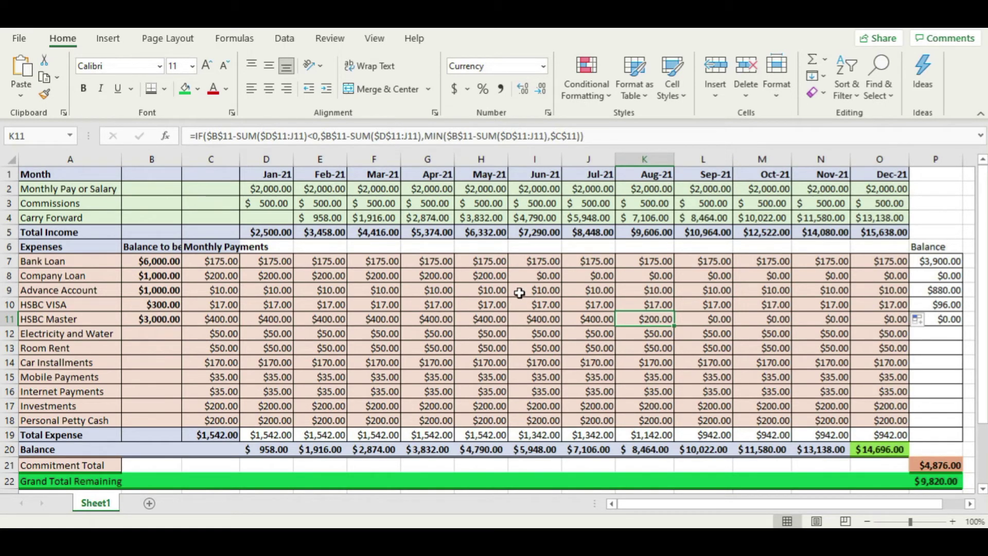
click(485, 359)
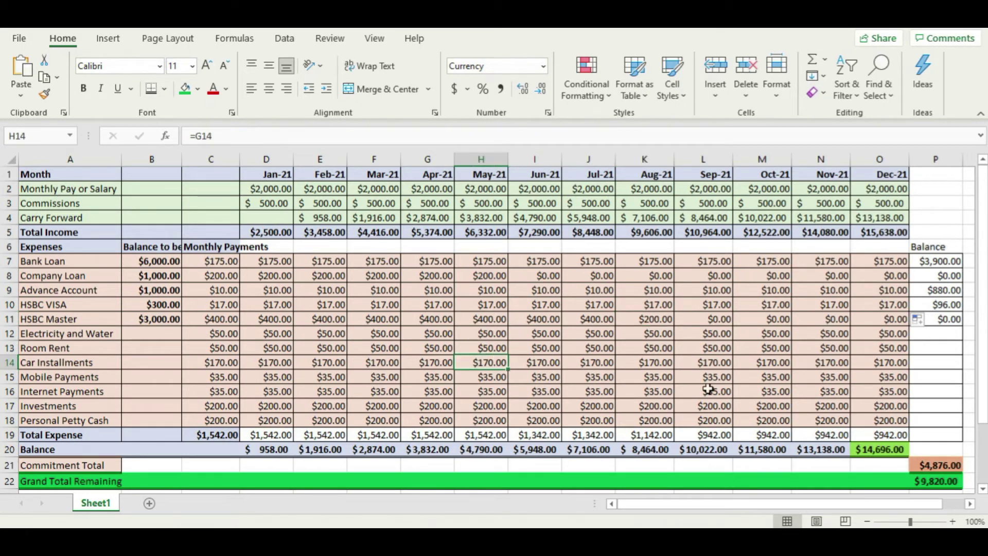
click(807, 366)
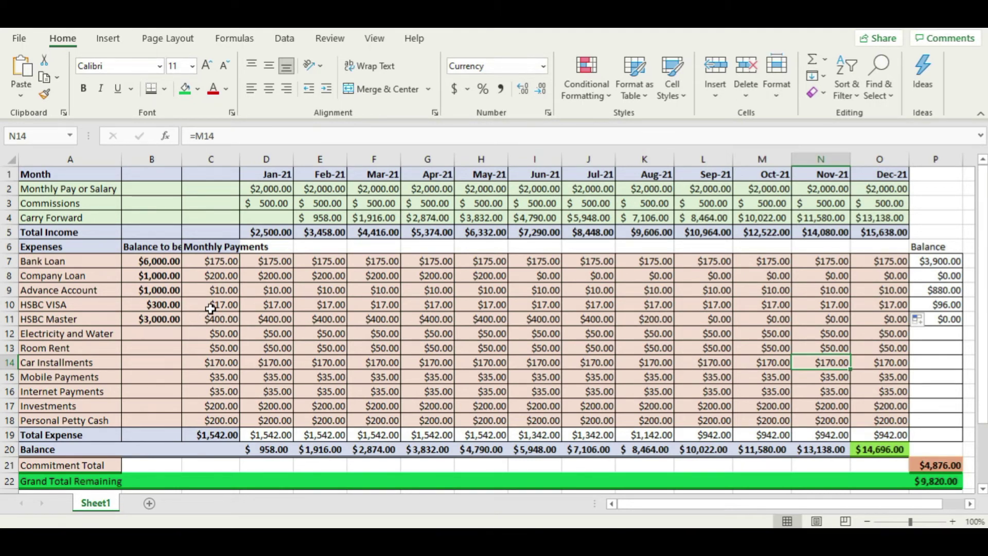
click(329, 304)
click(199, 264)
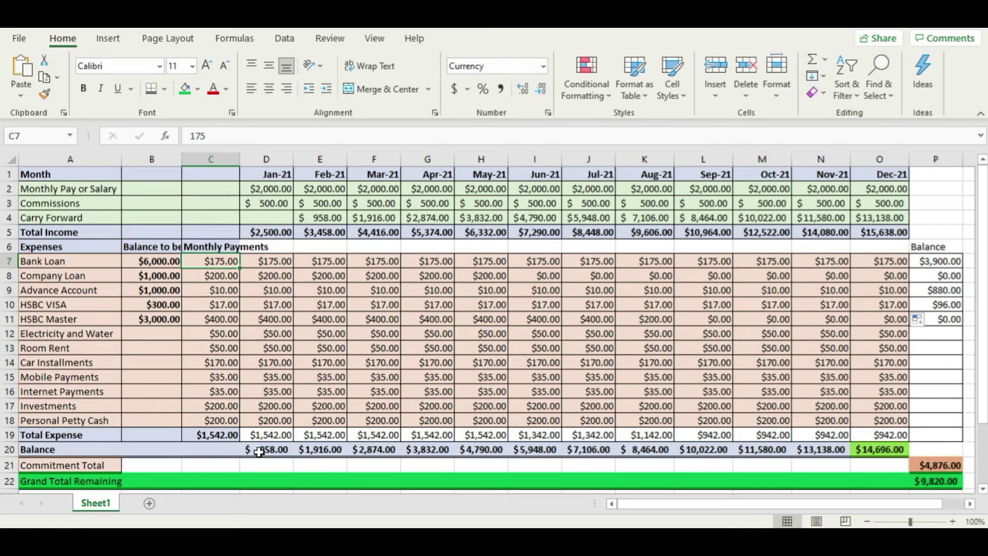
Set the HSBC Master monthly payment in C11 to 500
click(204, 318)
text(50)
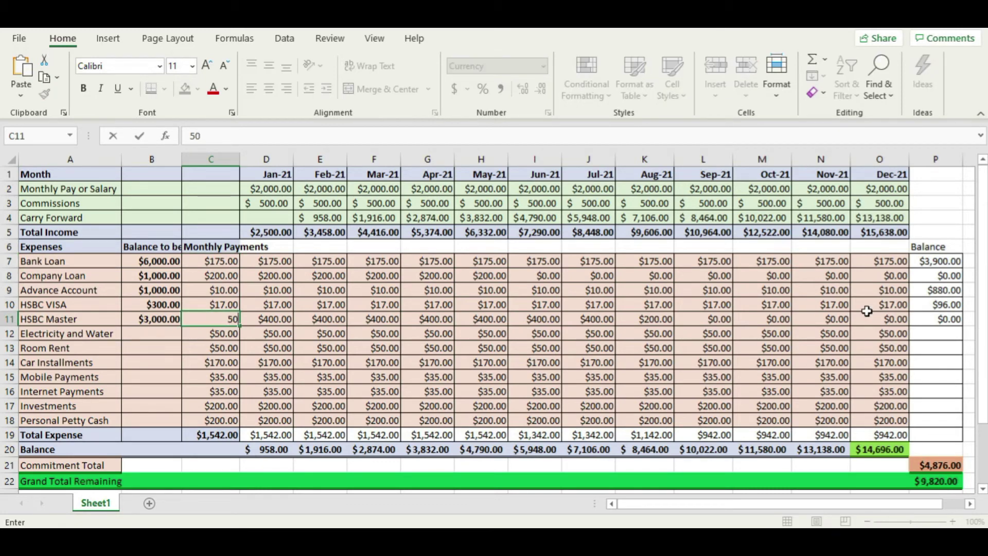
text(0)
key(Return)
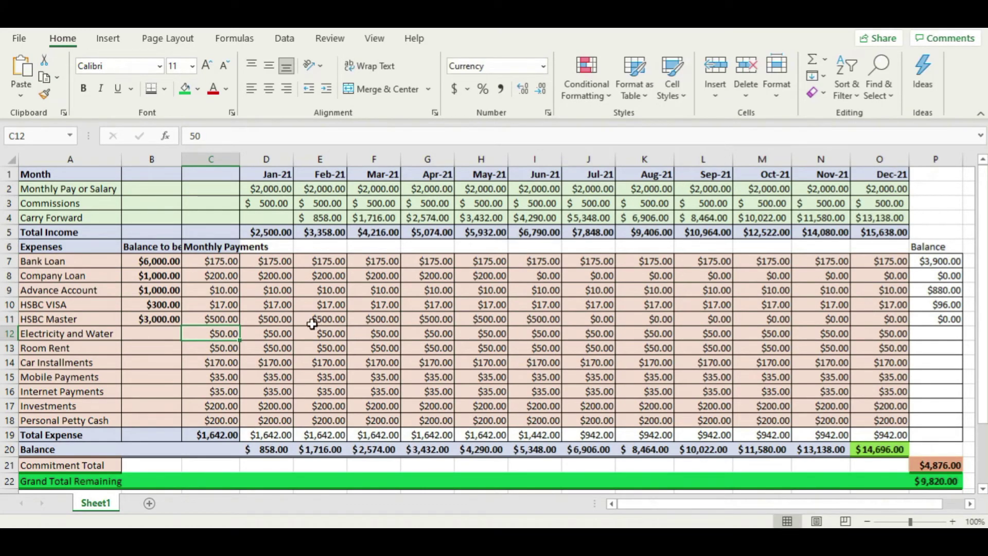
Set the monthly payments to 100 for HSBC VISA in C10 and 600 for HSBC Master in C11
click(222, 307)
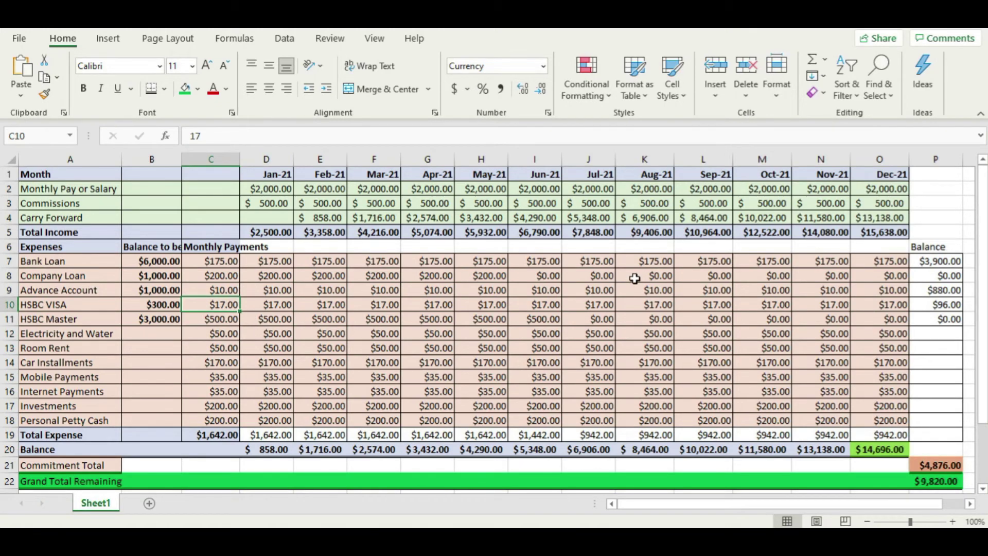
text(100)
key(Return)
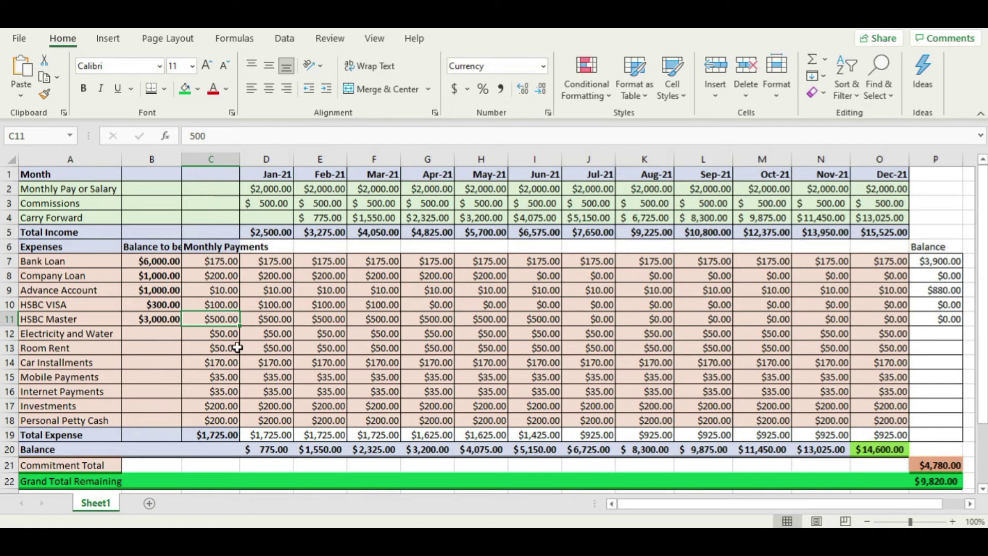
text(600)
key(Return)
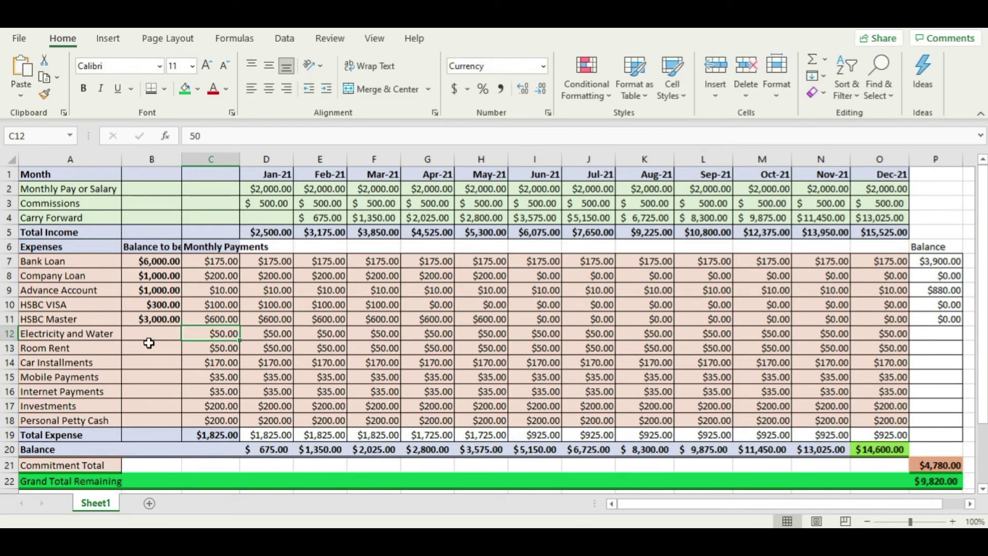
Set the Advance Account monthly payment in C9 to 100
click(221, 317)
click(219, 292)
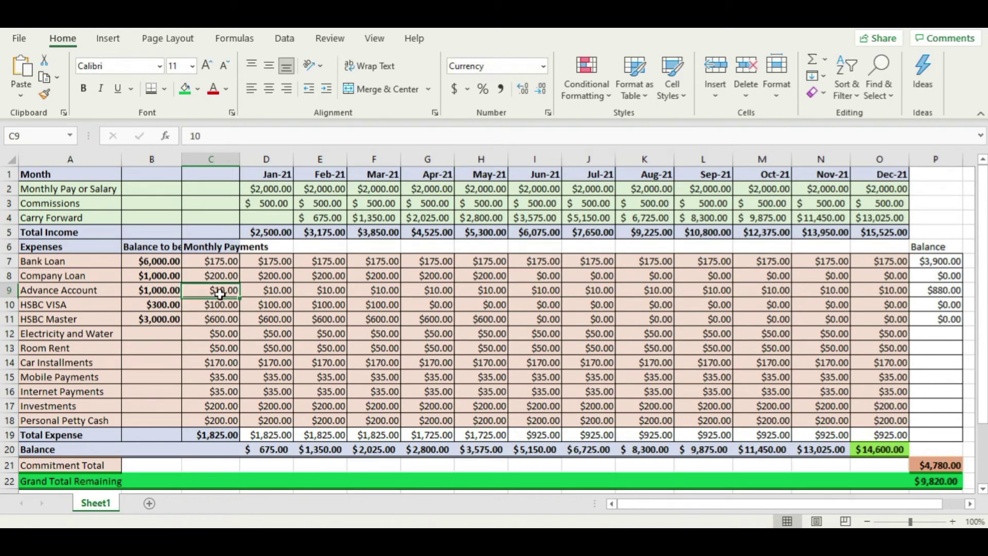
text(100)
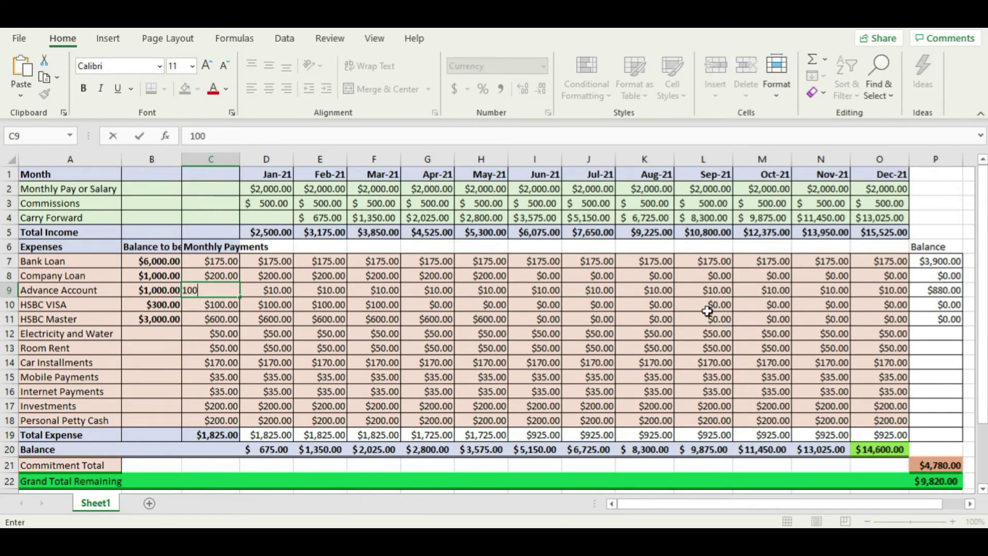
key(Return)
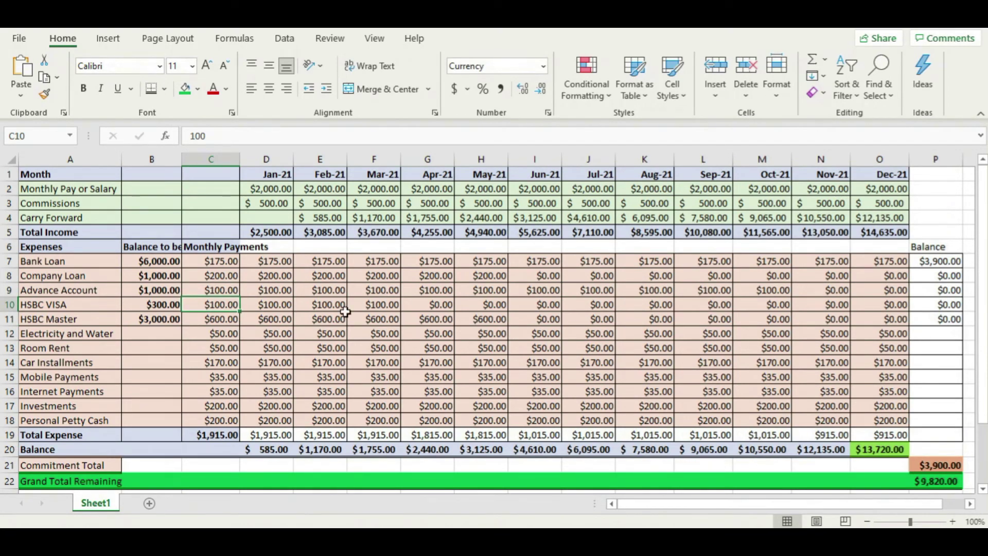
Double the Bank Loan monthly payment in C7 with the formula =175*2
click(203, 276)
click(219, 260)
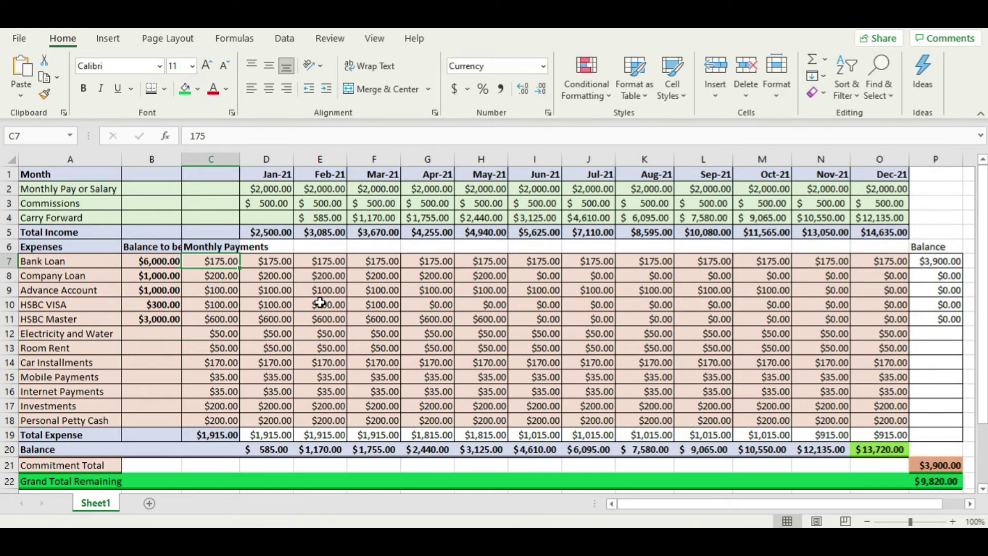
click(191, 135)
text(=)
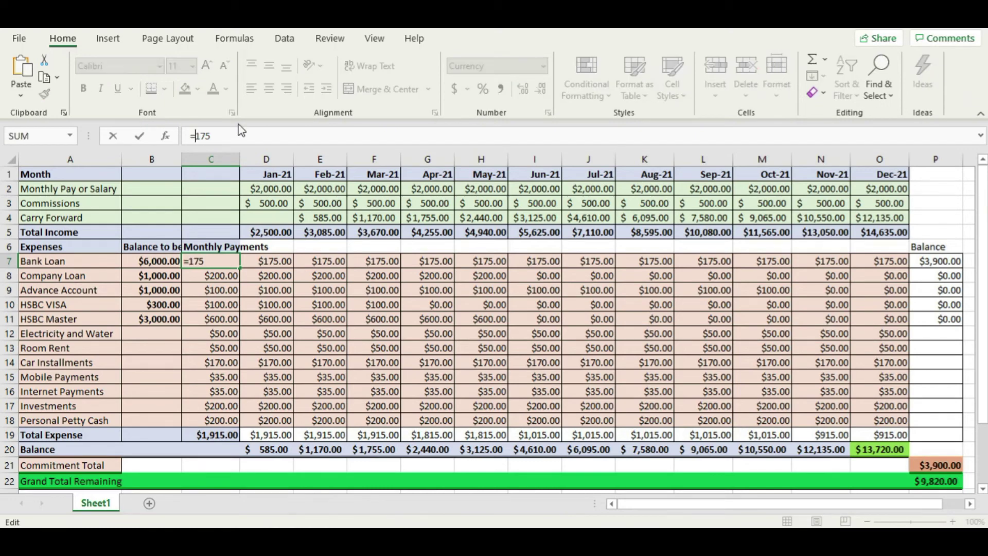
key(Right)
key(Return)
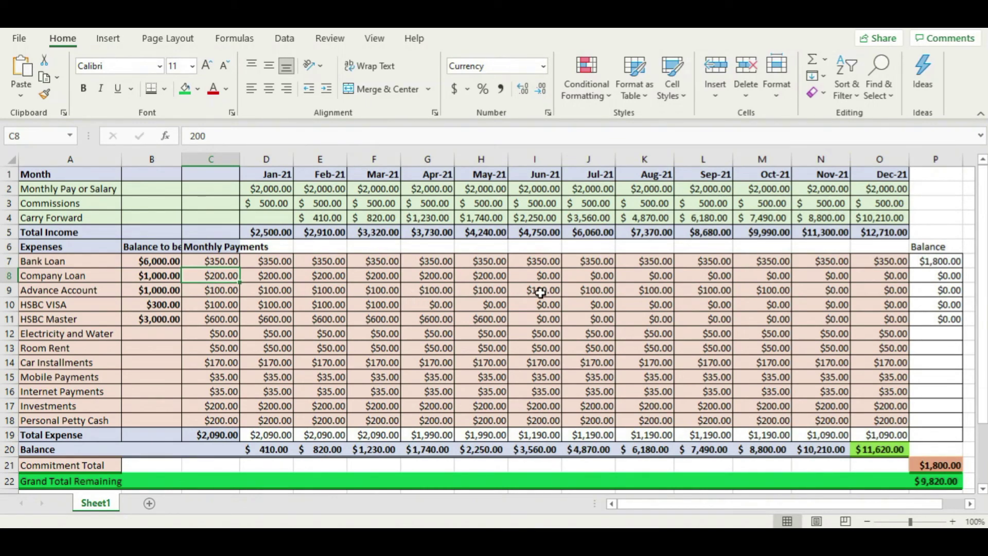
Change the Bank Loan monthly payment formula in C7 to =175*3
click(216, 261)
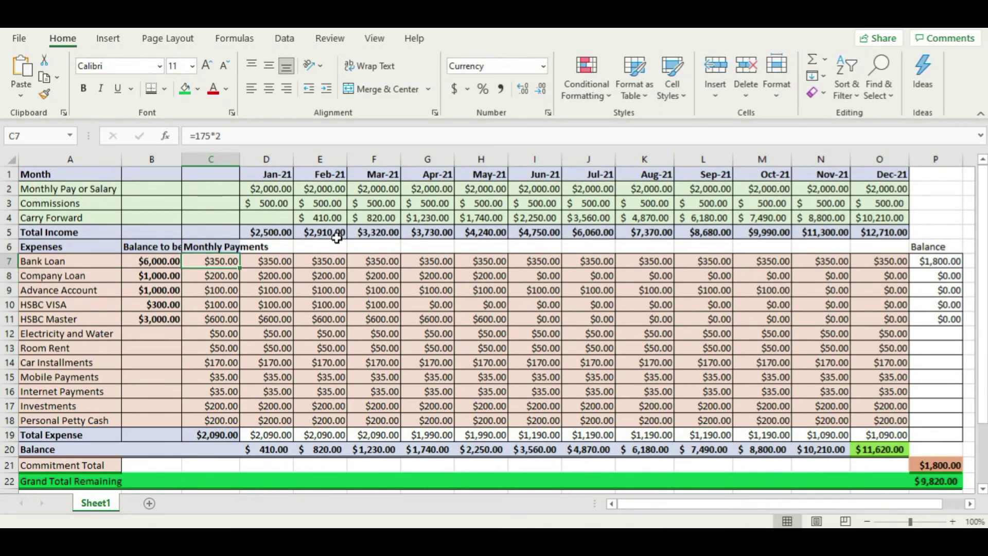
click(219, 140)
key(BackSpace)
text(3)
key(Return)
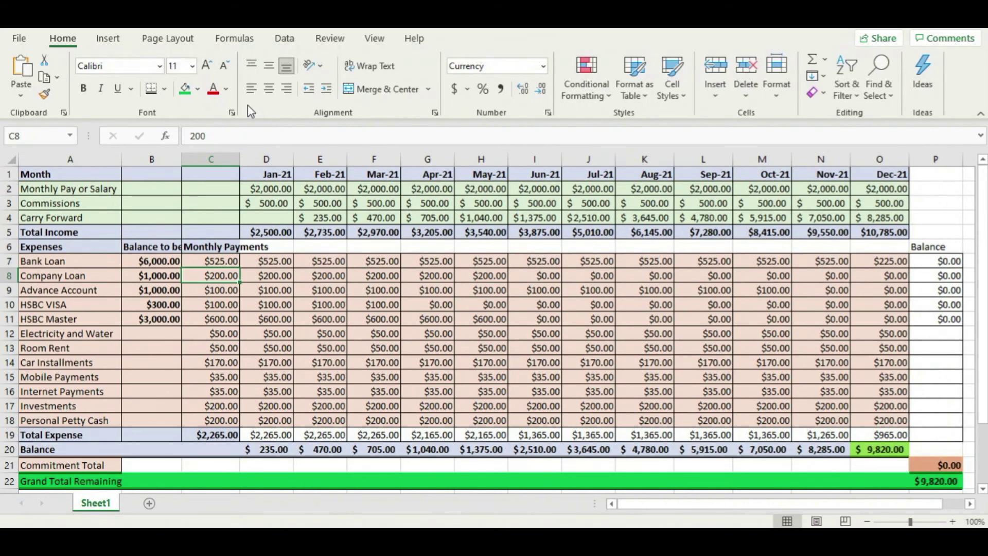
Raise the Bank Loan monthly payment in C7 by changing its formula to =175*4
click(226, 261)
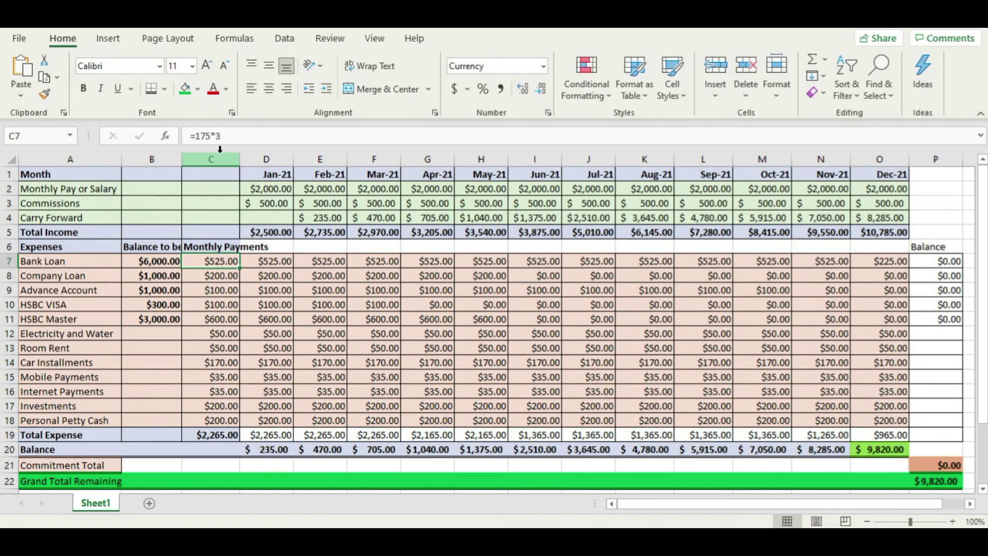
click(233, 135)
key(BackSpace)
text(4)
key(Return)
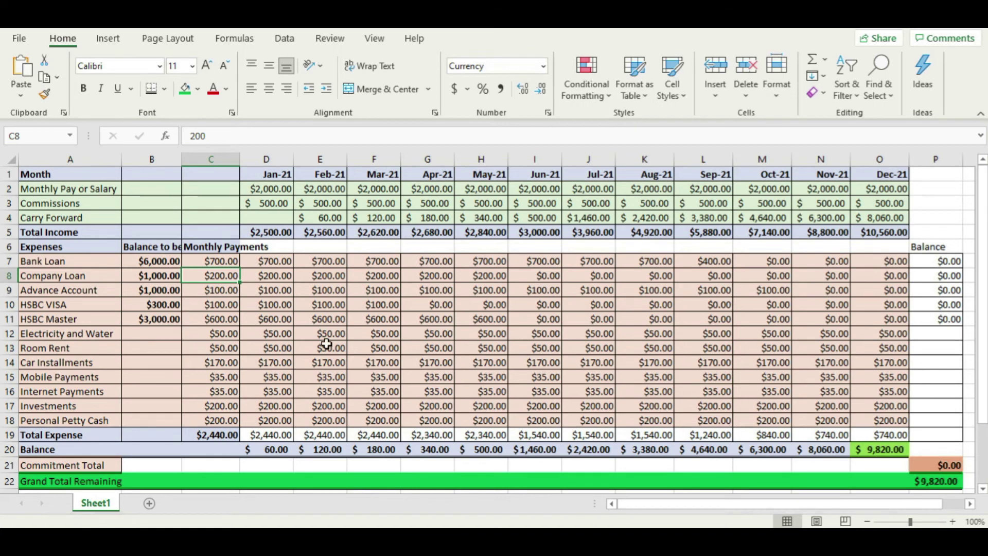
Compare the IF-based debt payment formulas in rows 8 to 11 with the plain cell-reference formulas of the regular expenses in rows 12 and 14
click(512, 308)
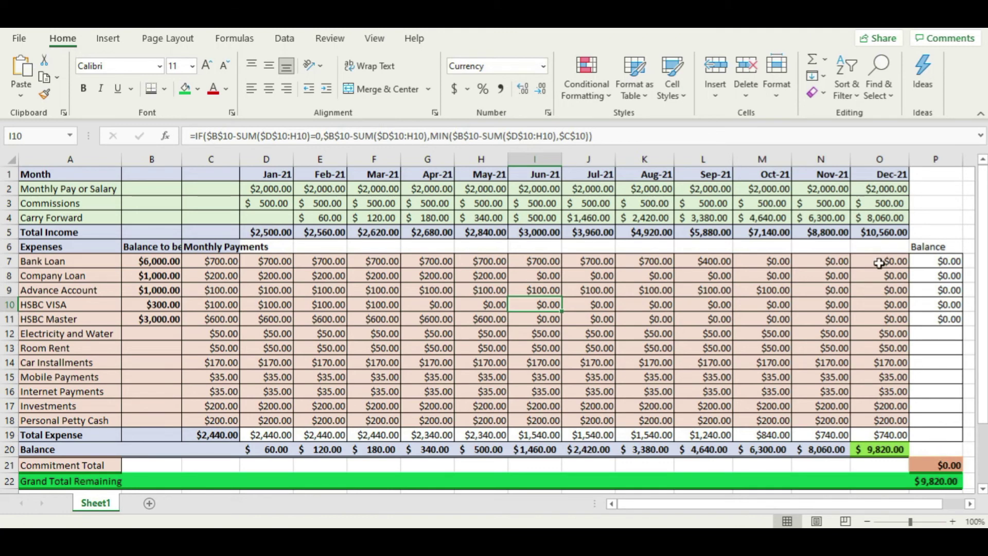
click(295, 247)
click(124, 378)
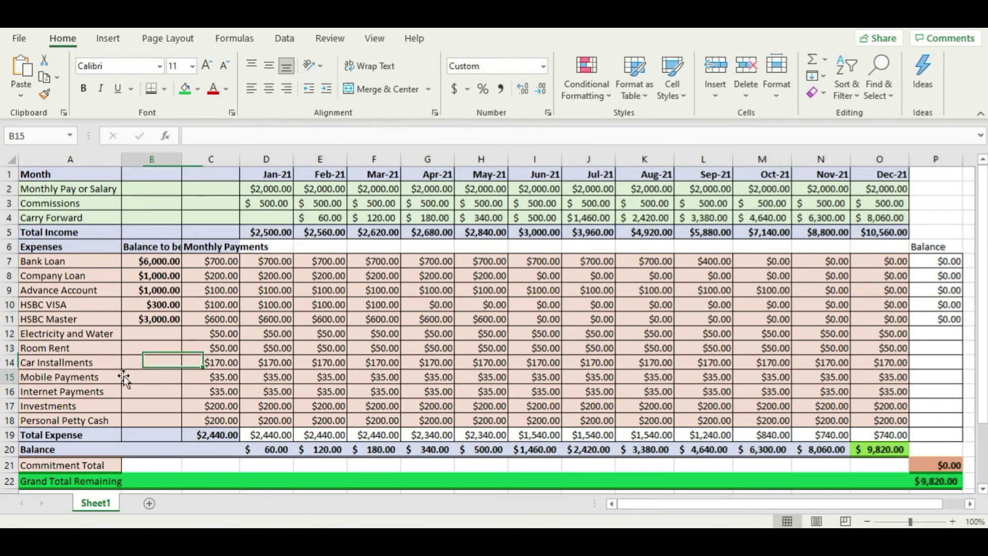
click(264, 332)
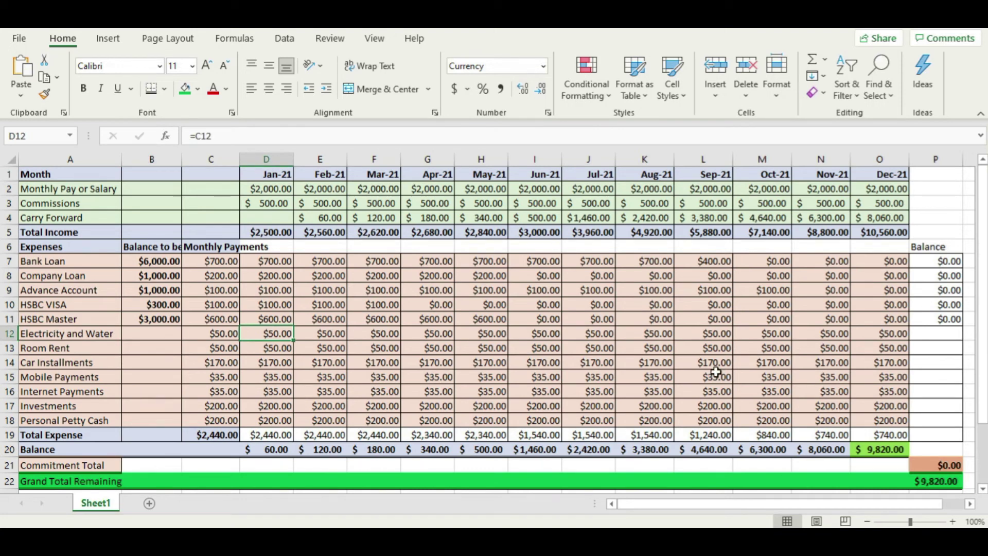
click(767, 360)
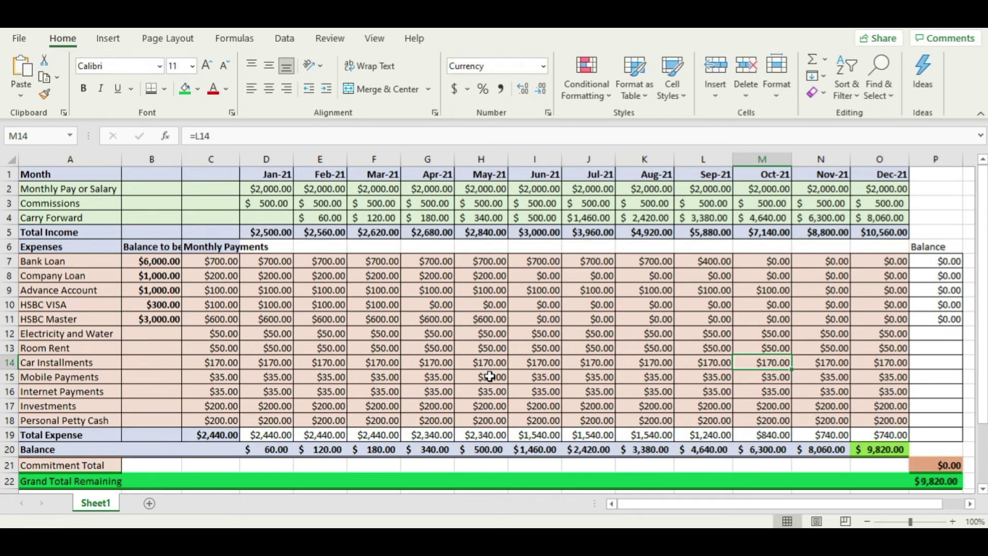
click(368, 336)
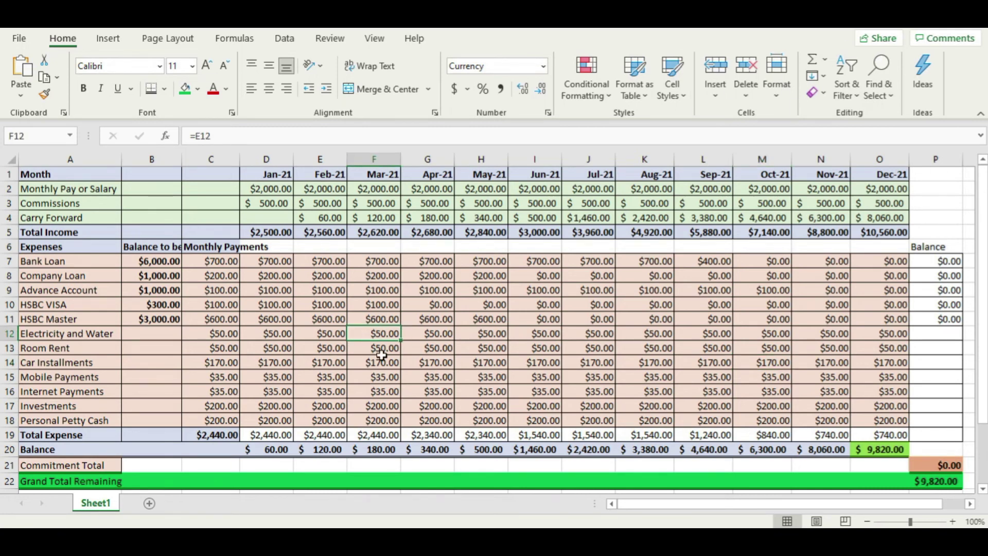
click(370, 316)
click(378, 289)
click(375, 273)
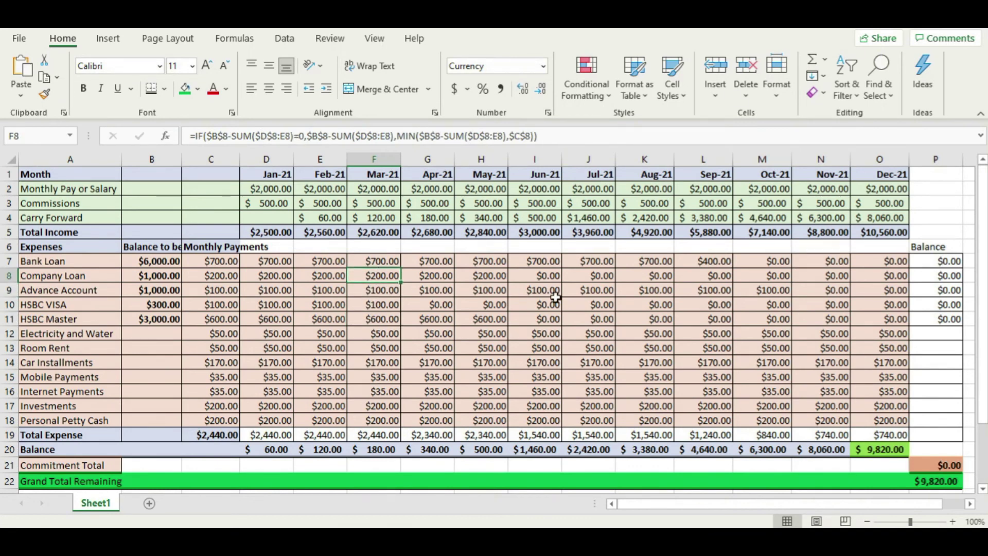
Set the March Electricity and Water payment in F12 to 100
click(380, 350)
click(383, 340)
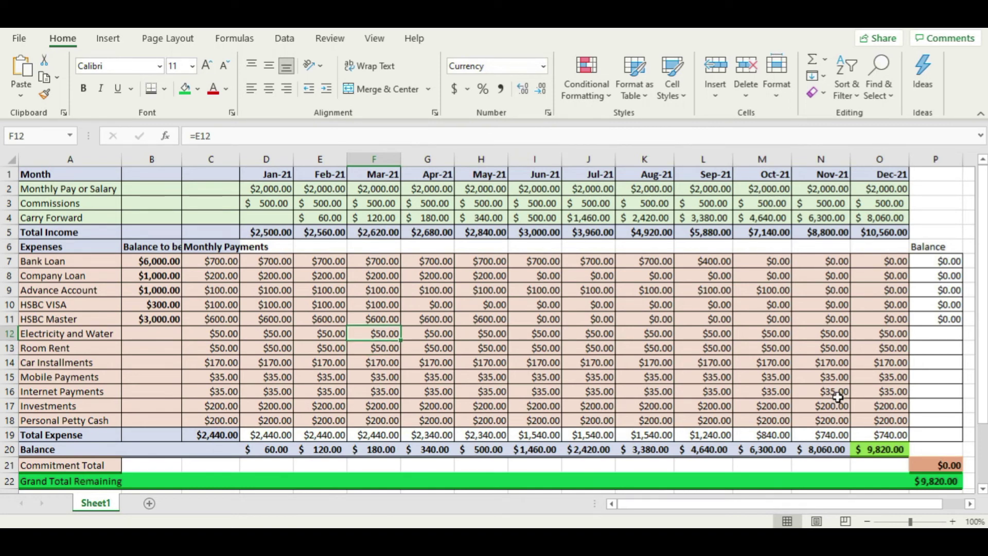
text(1)
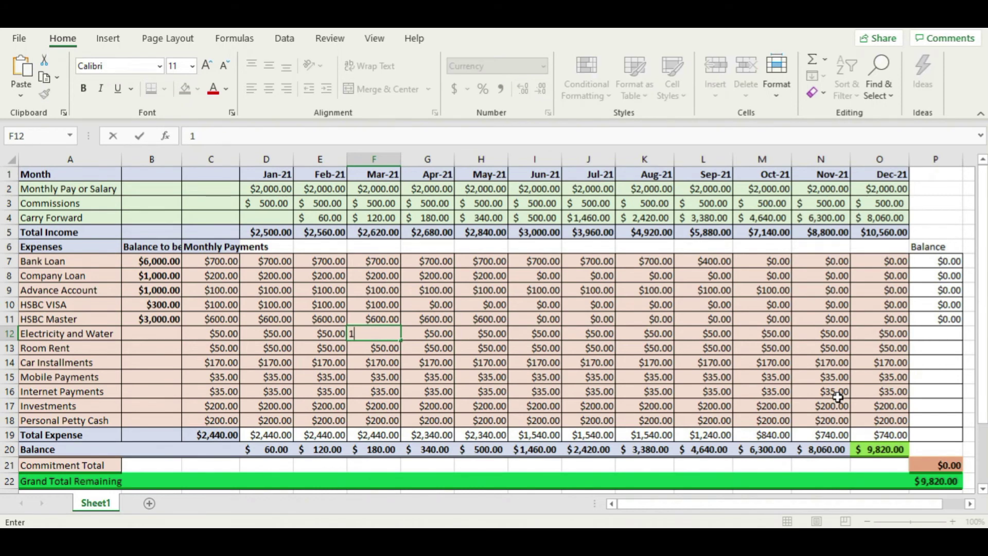
key(Return)
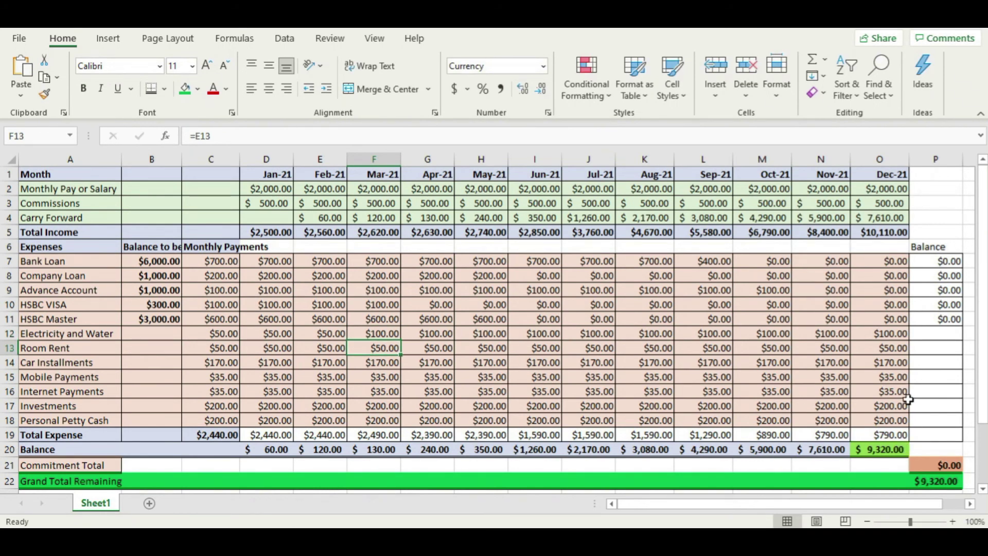
Check that the April Electricity and Water formula in G12 refers to March, and inspect the December Car Installments formula in O14
click(367, 334)
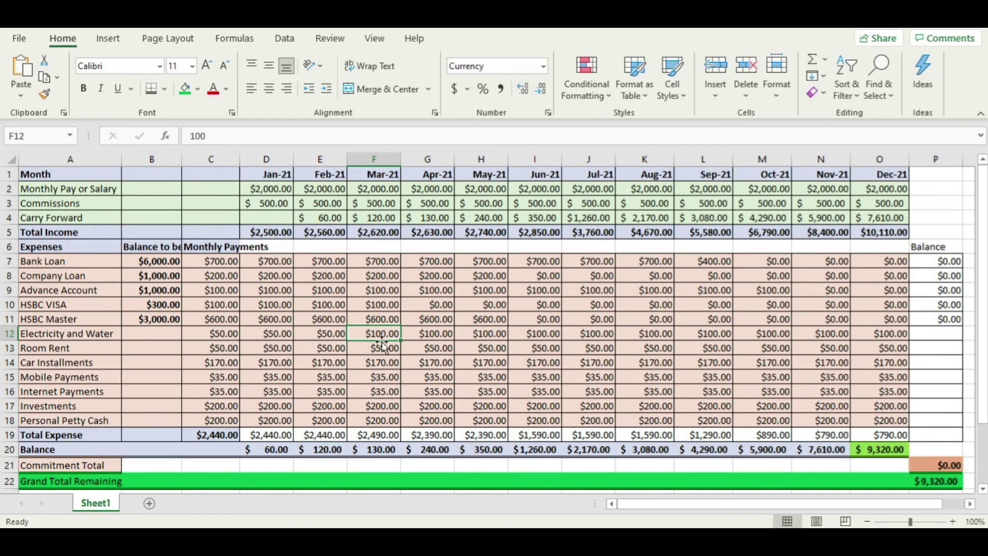
click(409, 331)
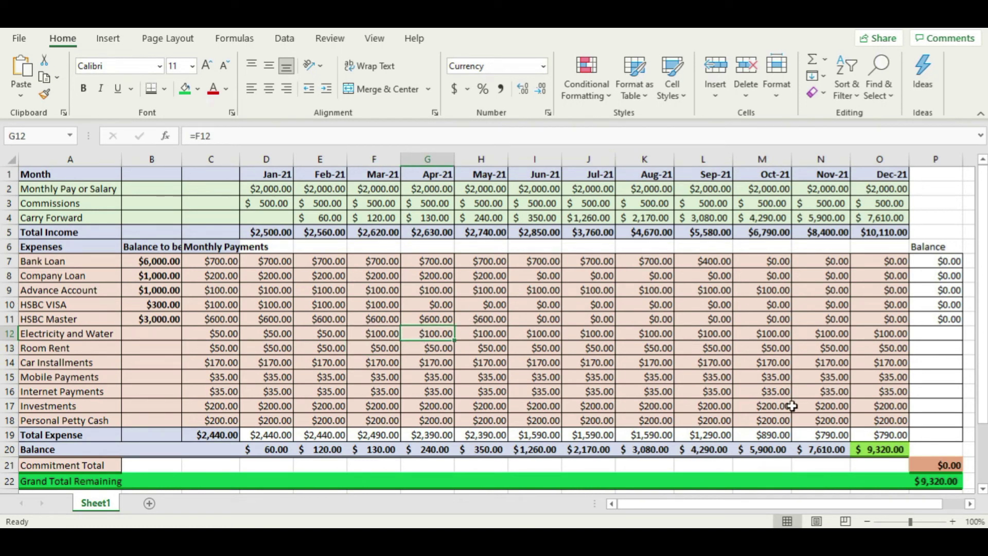
click(883, 426)
click(890, 364)
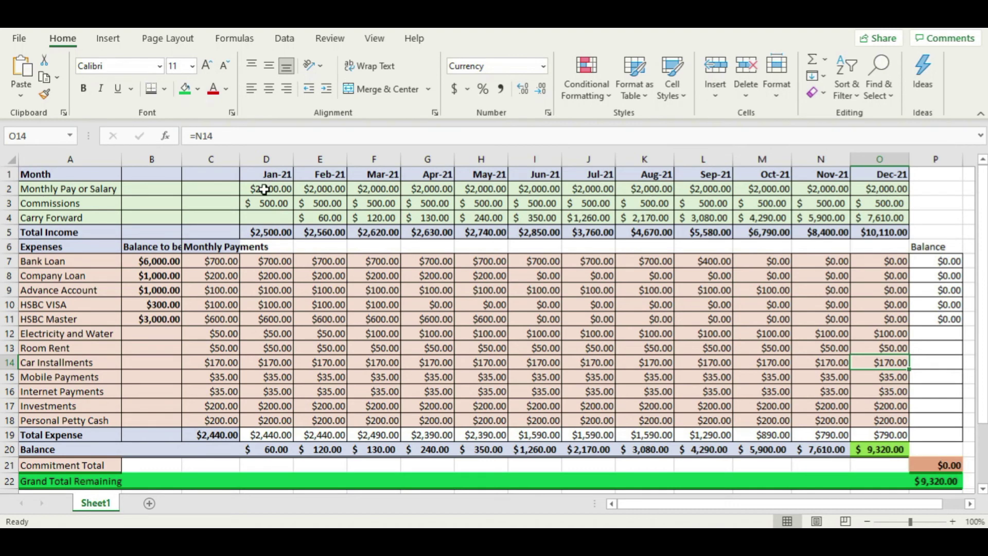
Copy the January to December expense range D7:O18 and paste it over itself as values only
drag(271, 265, 884, 417)
key(ctrl+c)
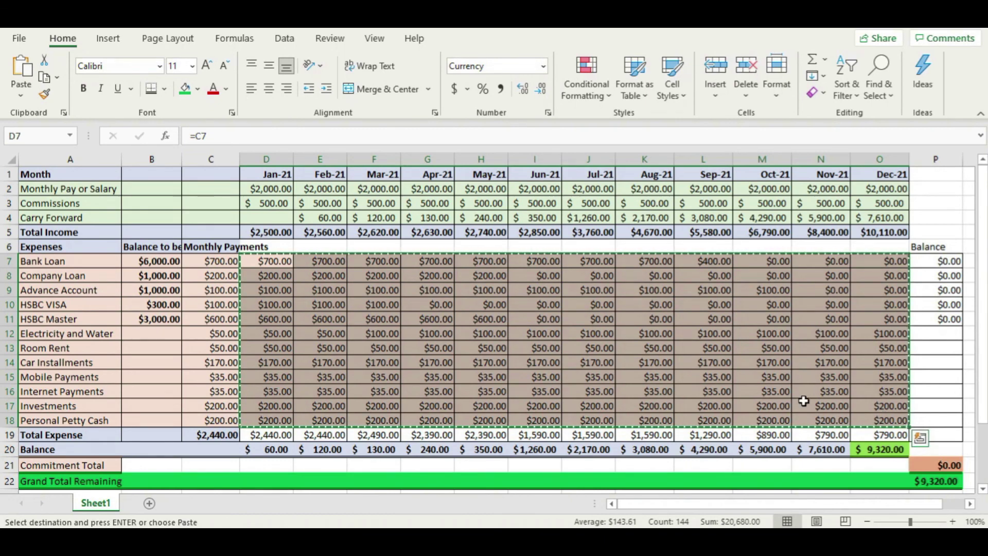
right_click(276, 264)
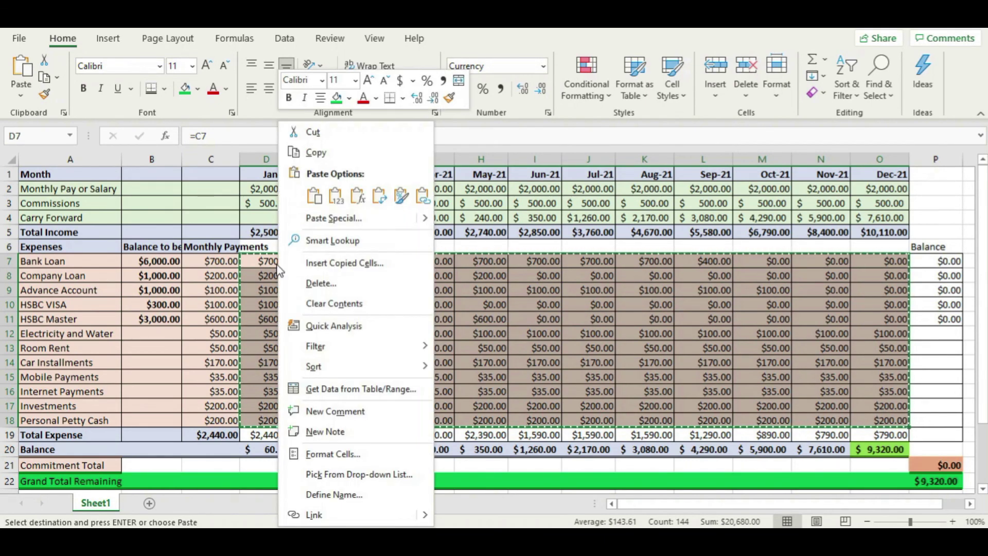
click(342, 195)
Spot-check cells G10, I11, K14, M12 and N11 in the expense range for plain numbers instead of formulas
click(433, 303)
click(549, 318)
click(649, 361)
click(760, 333)
click(822, 319)
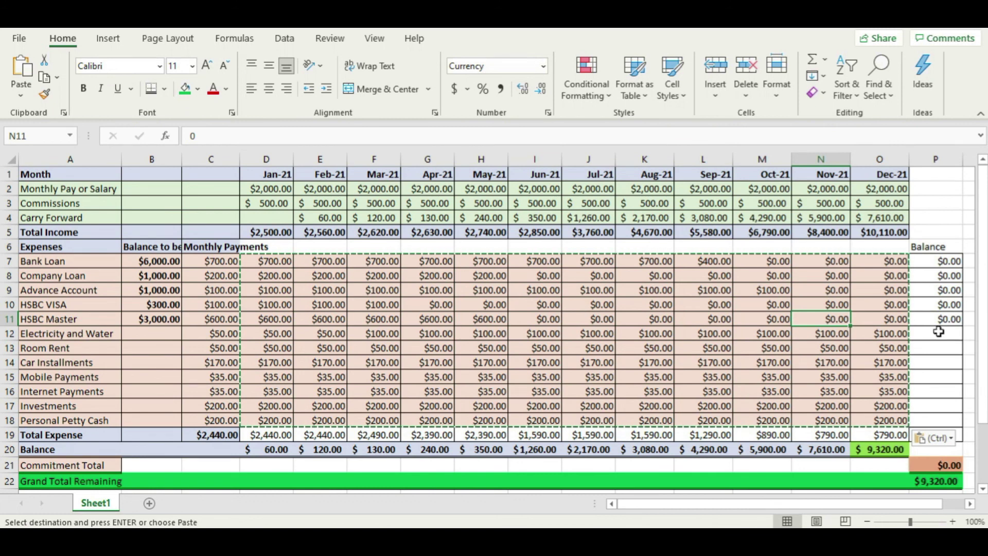
Apply a thick outside border around the Total Expense and Balance rows, A19:O20
drag(73, 434, 881, 453)
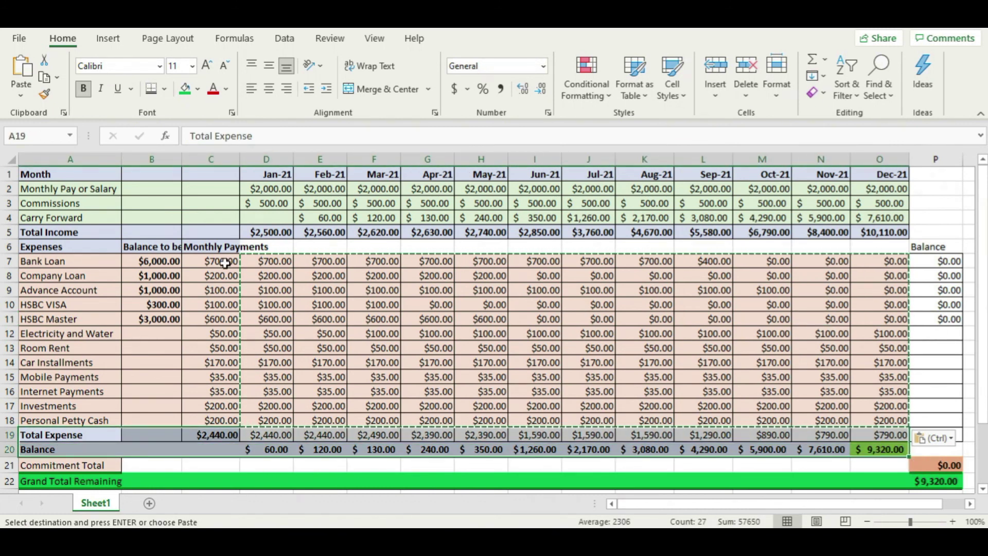
click(164, 89)
click(173, 267)
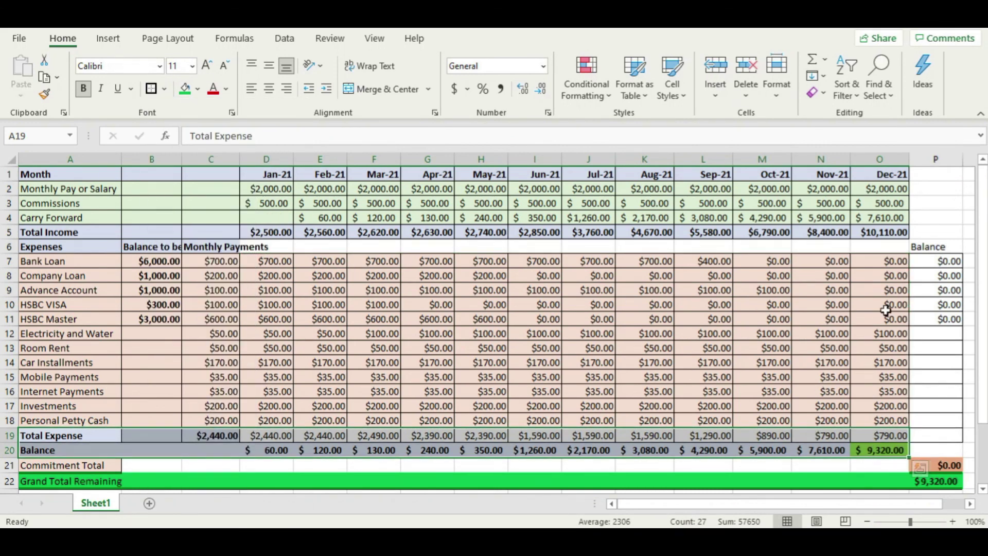
Inspect the contents of April Car Installments in G14, August HSBC VISA in K10 and the May Balance formula in H20
click(427, 362)
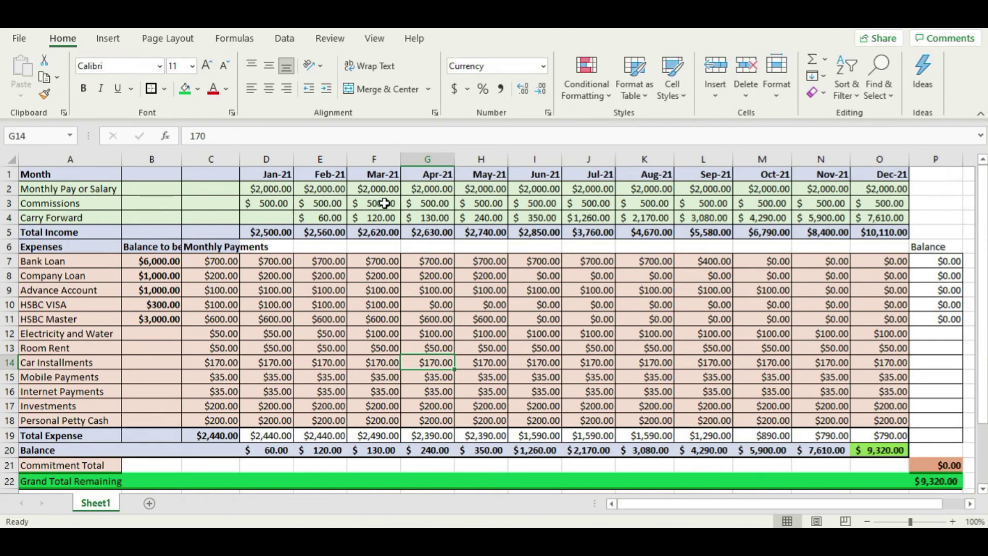
click(627, 304)
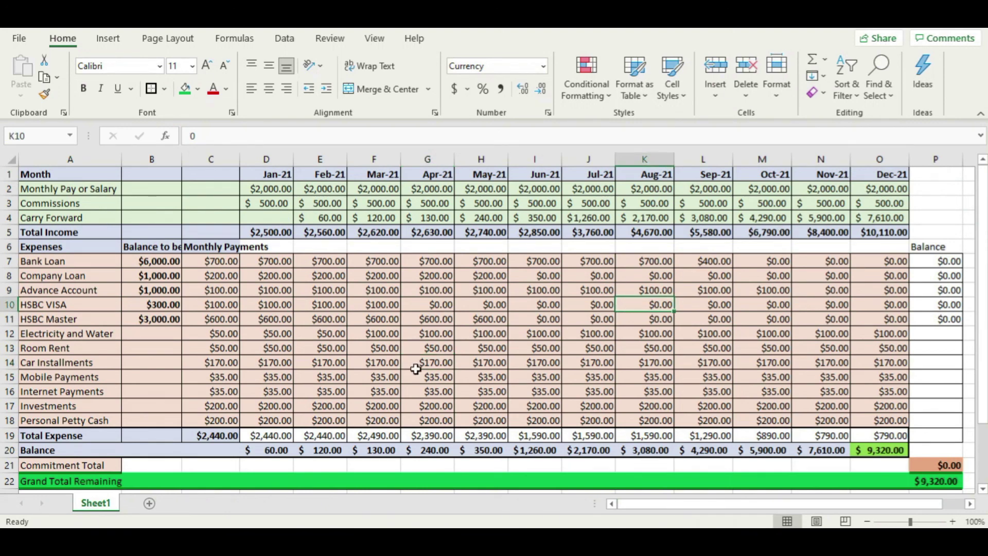
scroll(168, 390, down, 3)
scroll(171, 393, up, 3)
click(463, 449)
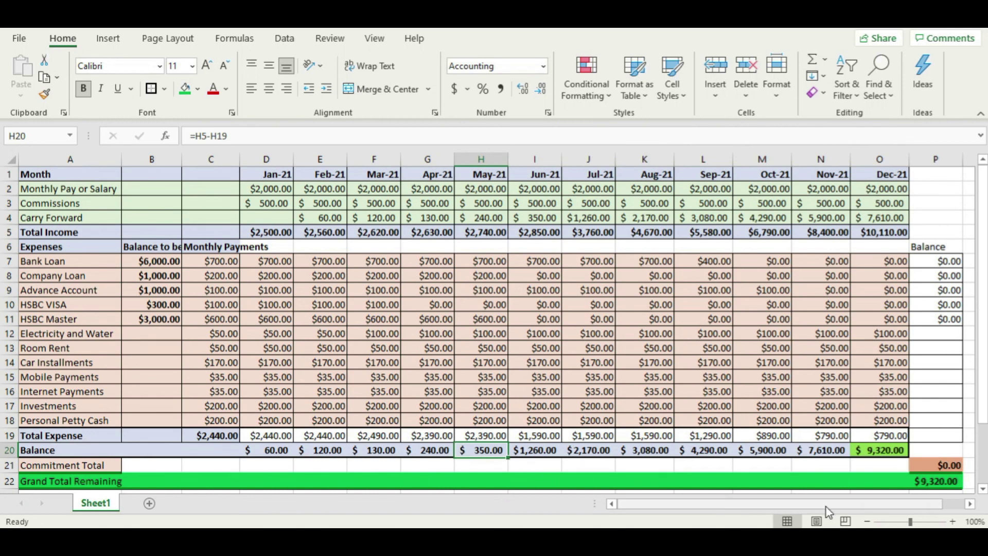